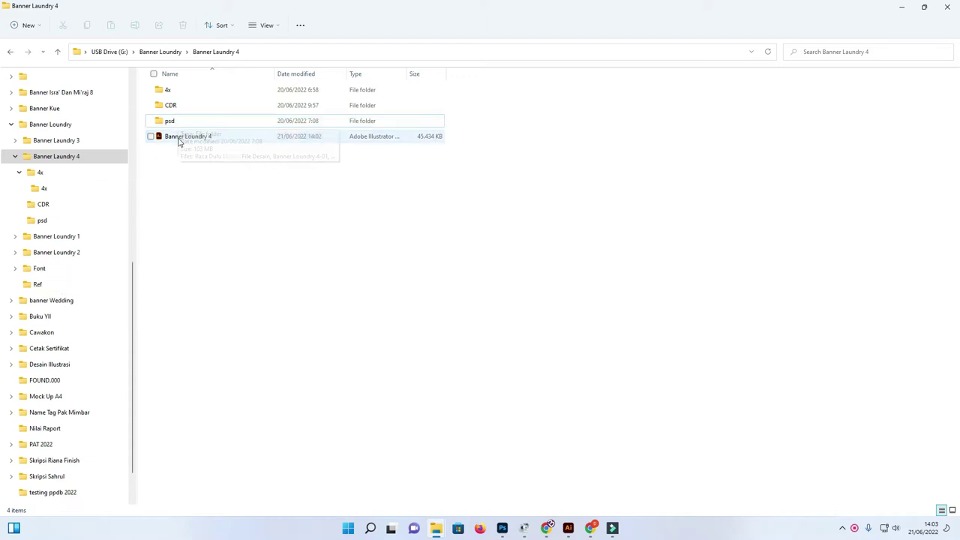
Step: Open Banner Loundry 4-01 through 4-03 from the psd folder in Photoshop
left_click_drag(178, 138, 180, 91)
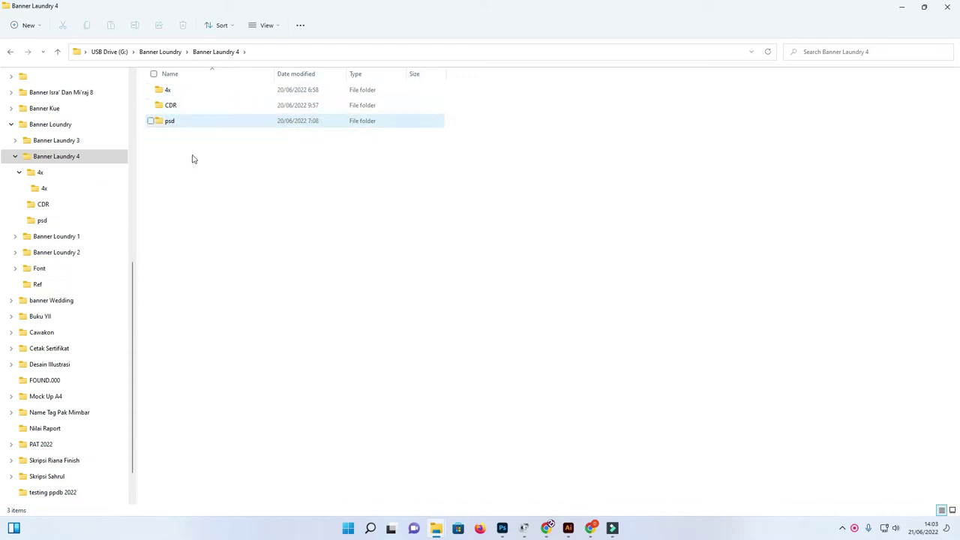
left_click(169, 123)
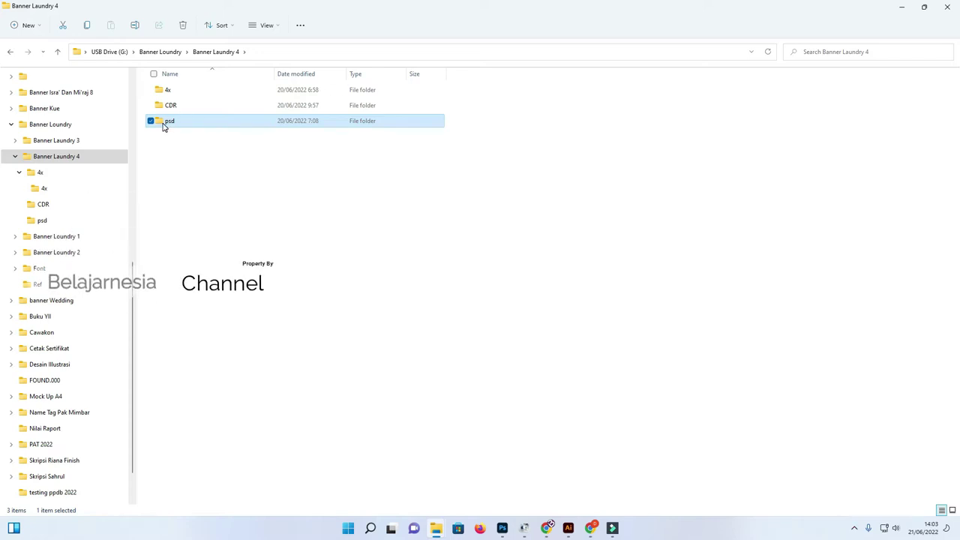
double_click(164, 123)
left_click(175, 103)
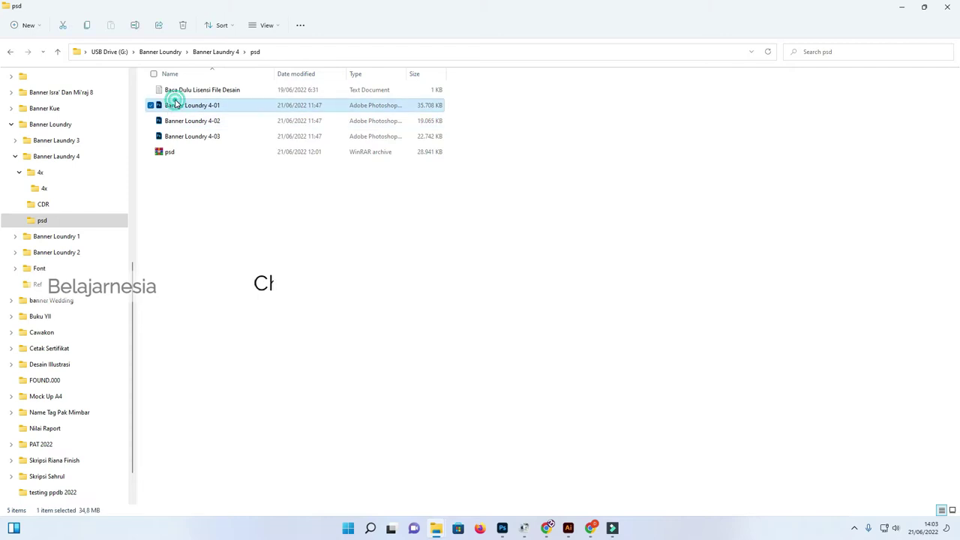
left_click(171, 135, "shift")
right_click(174, 136)
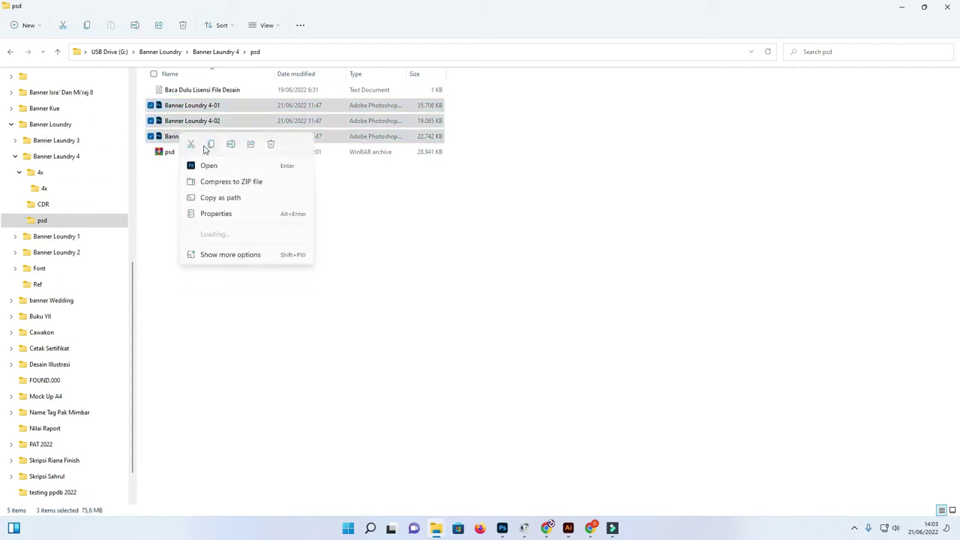
left_click(207, 165)
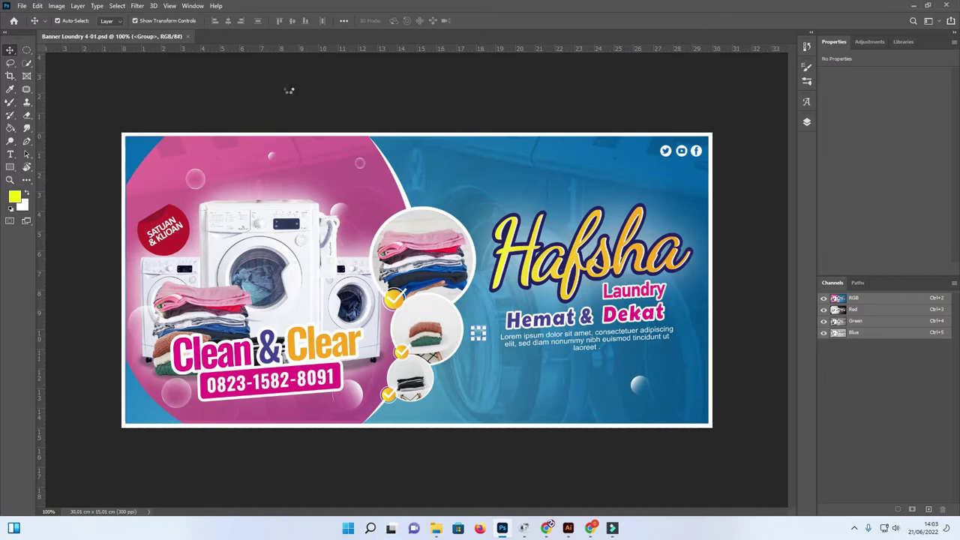
Step: Open the Banner Laundry 4 CDR file from the CDR subfolder
key("alt+Tab")
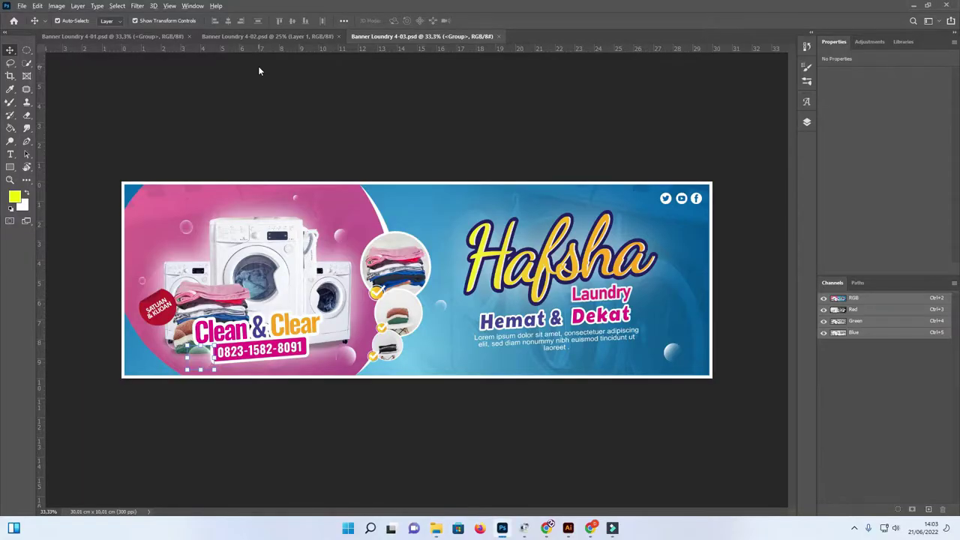
key("alt+Tab")
left_click(225, 52)
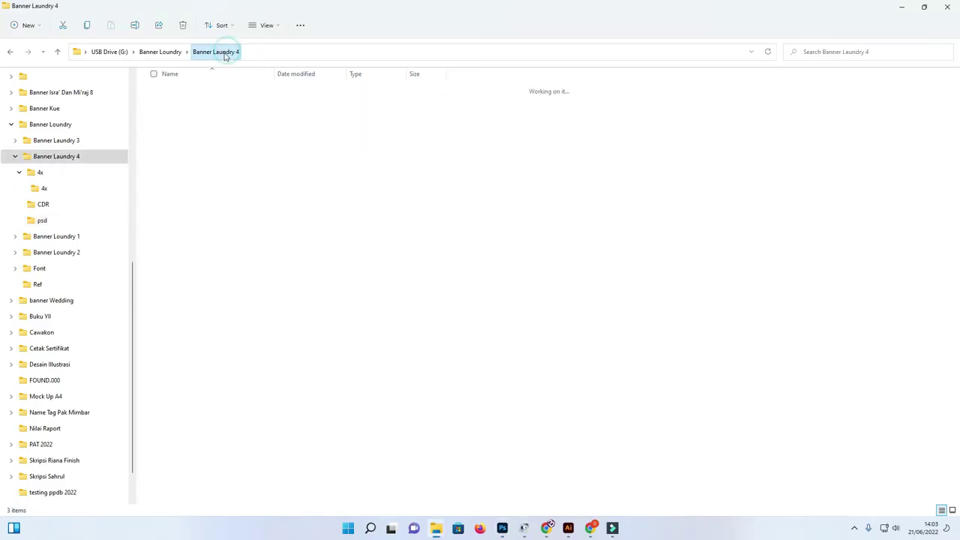
double_click(186, 105)
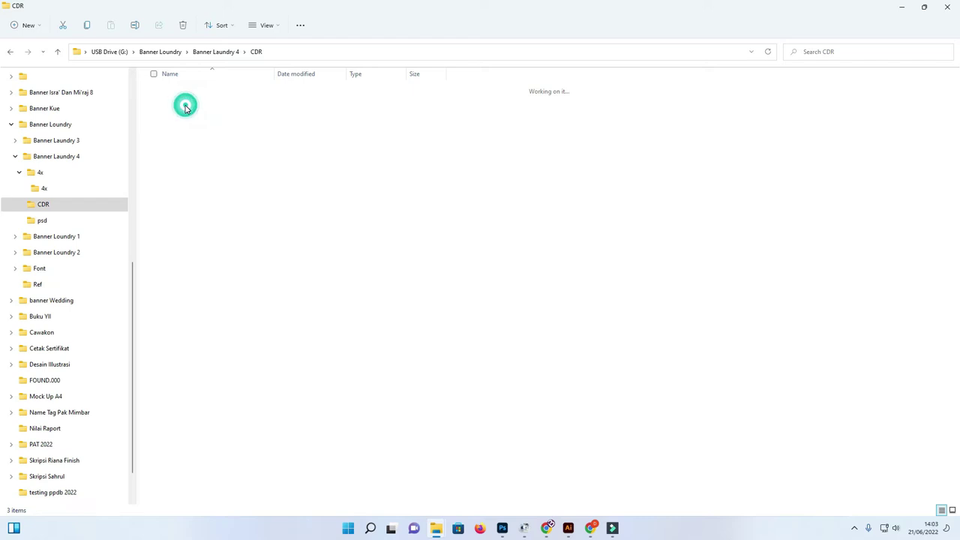
double_click(186, 105)
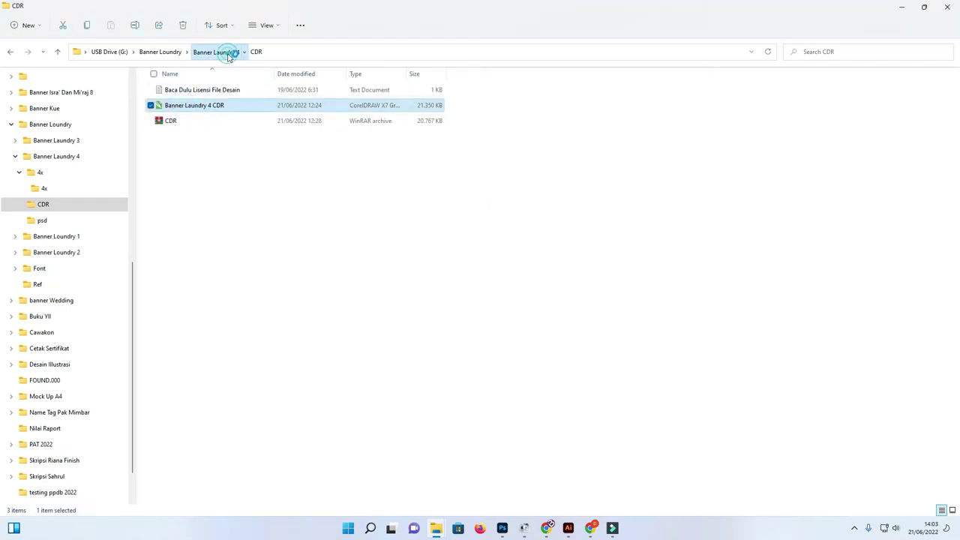
left_click(228, 53)
key("alt+Tab")
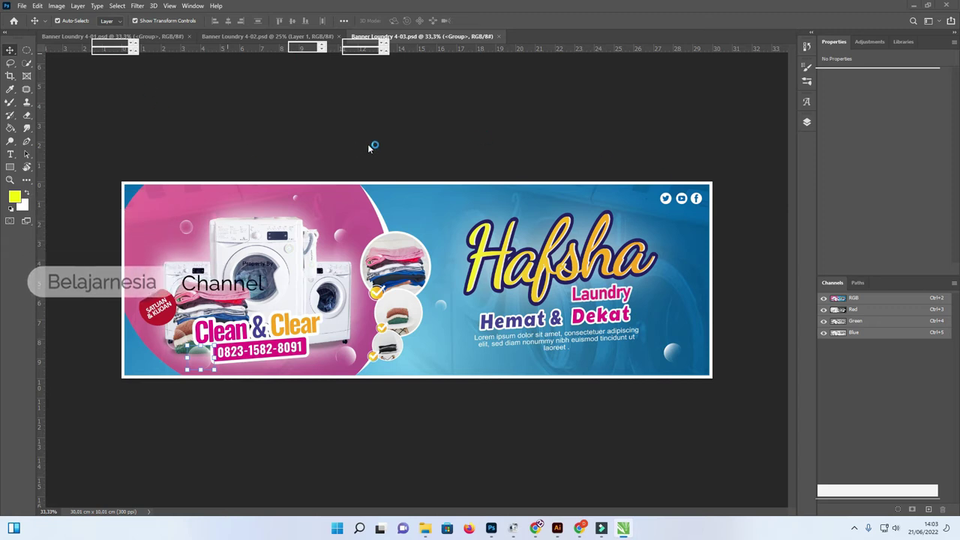
Step: With the Move tool, view the vertical 4-02 banner, then return to landscape 4-01
key("alt+Tab")
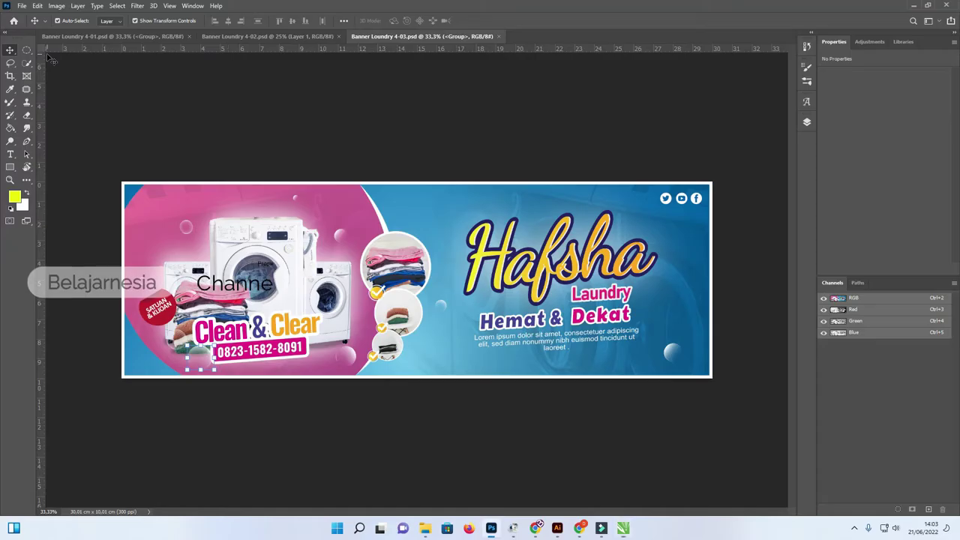
left_click(11, 51)
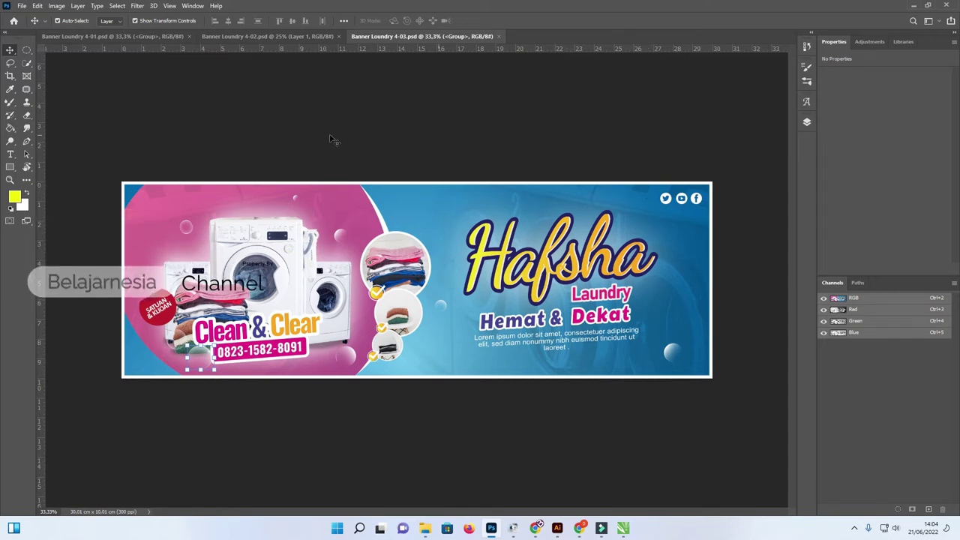
left_click(270, 36)
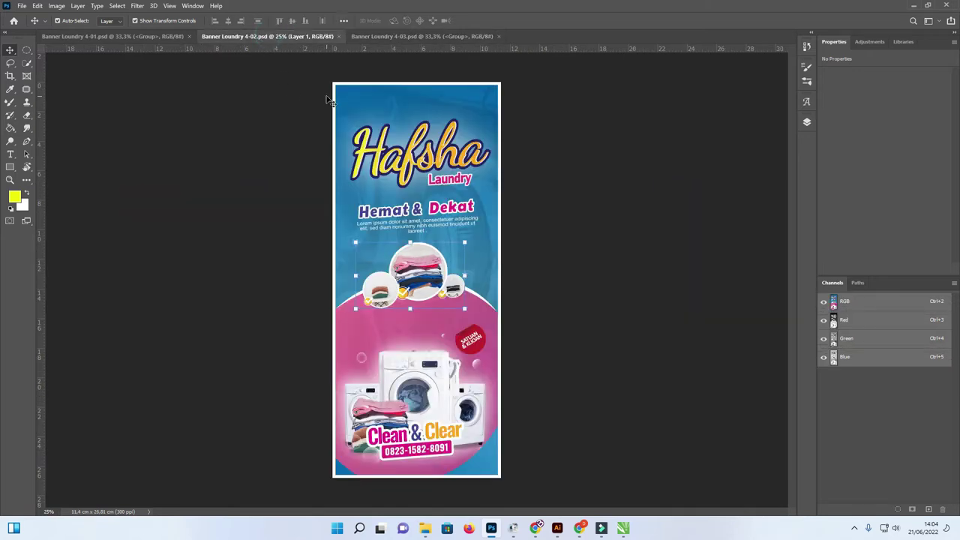
left_click(250, 112)
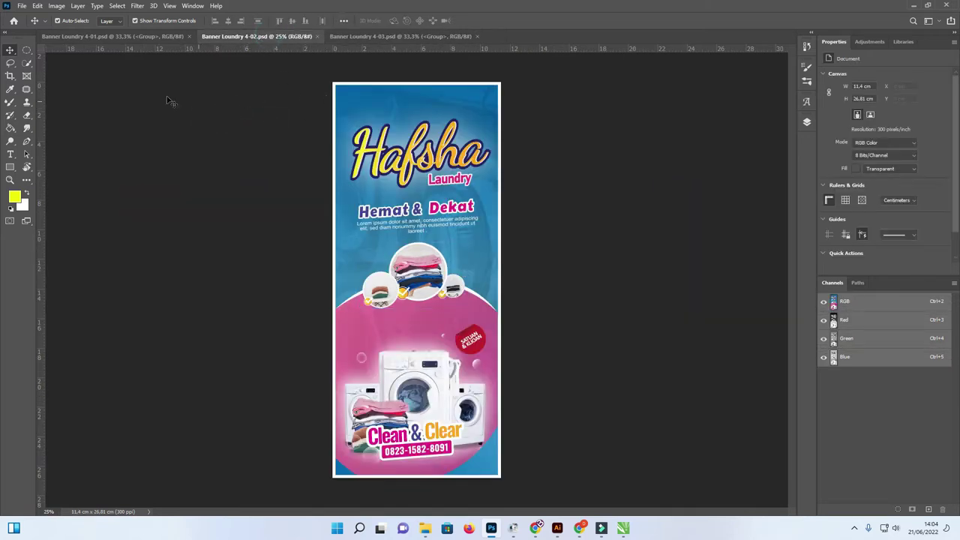
left_click(120, 37)
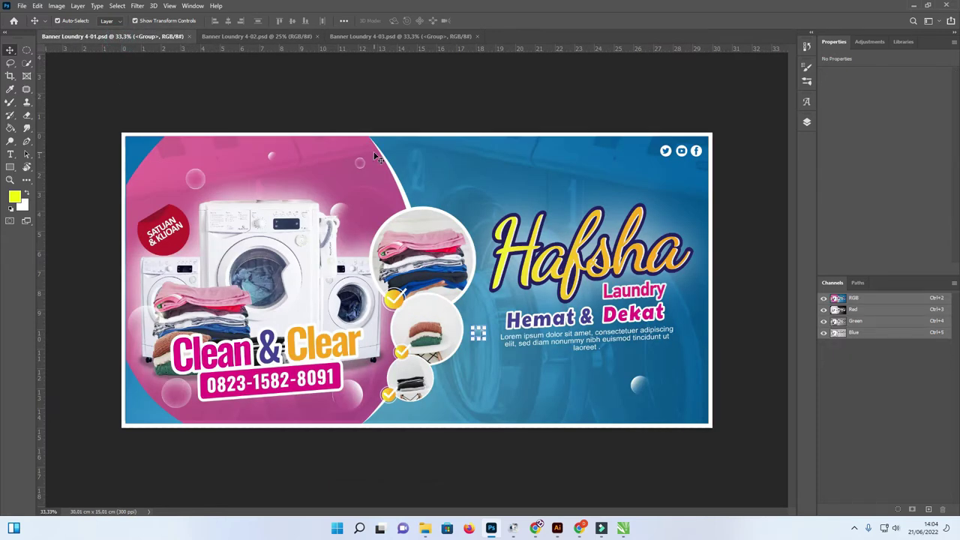
left_click(293, 107)
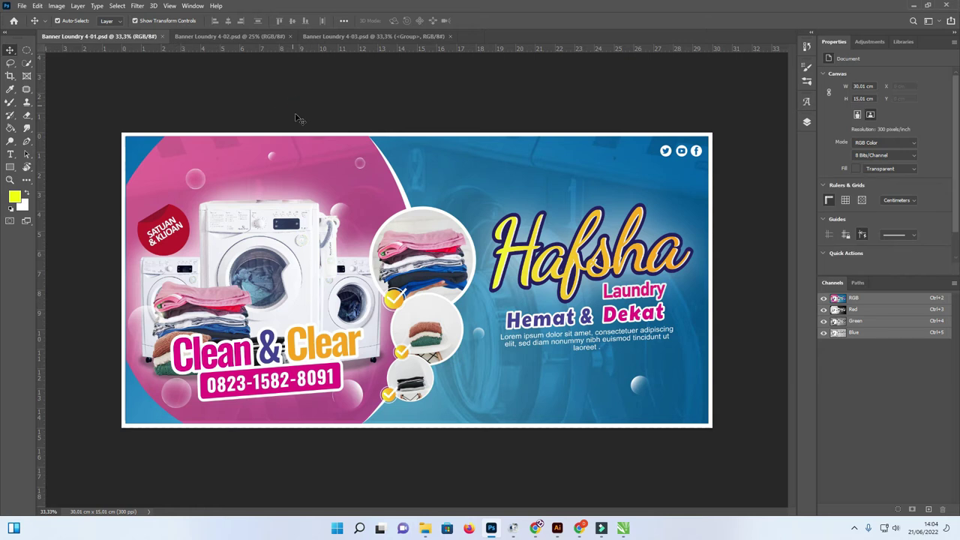
scroll(296, 118, "up", 1)
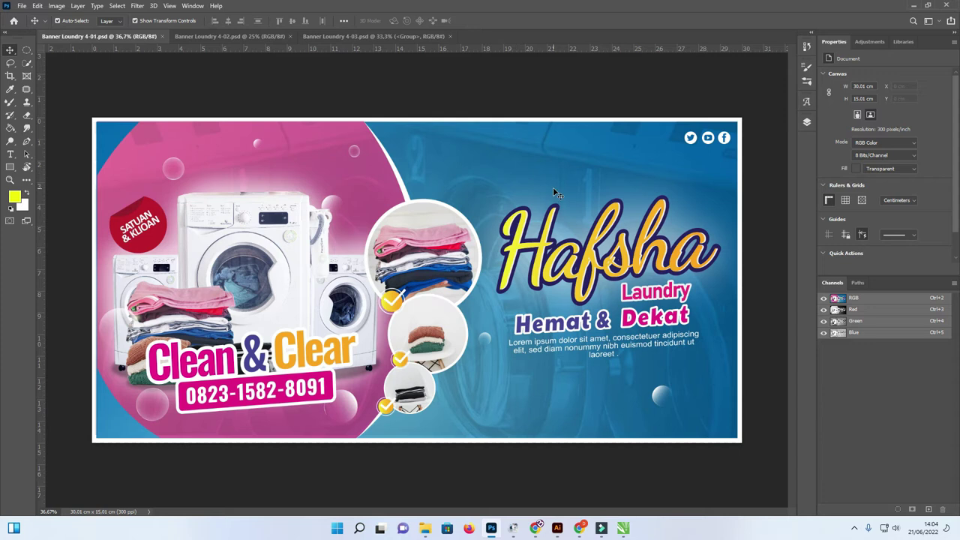
scroll(553, 187, "up", 1)
scroll(553, 187, "up", 1)
scroll(553, 187, "up", 1)
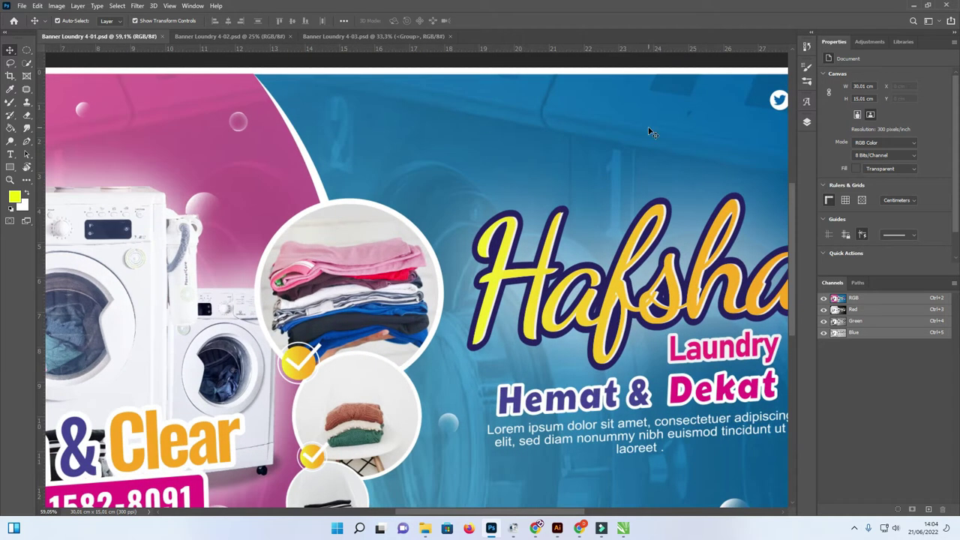
scroll(484, 146, "down", 1)
scroll(484, 146, "down", 1)
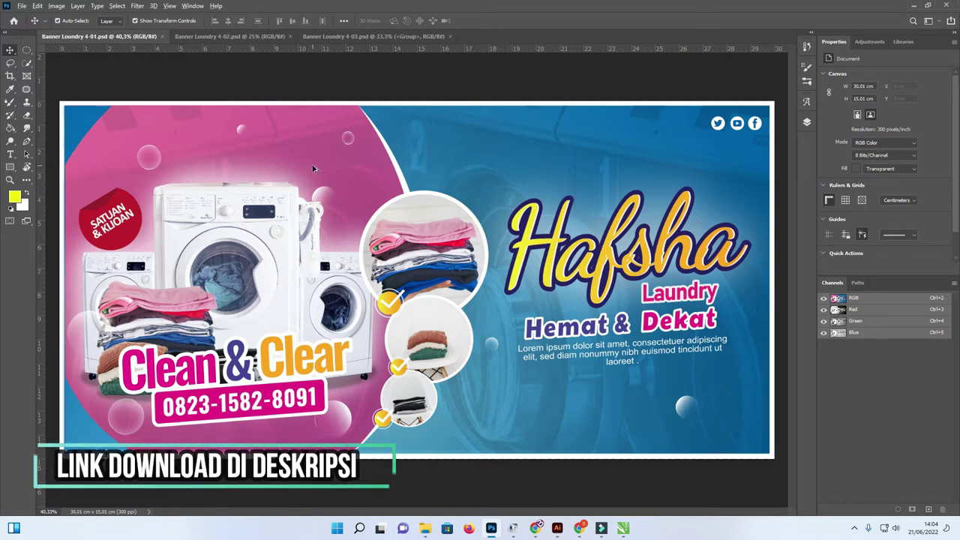
scroll(405, 175, "down", 1)
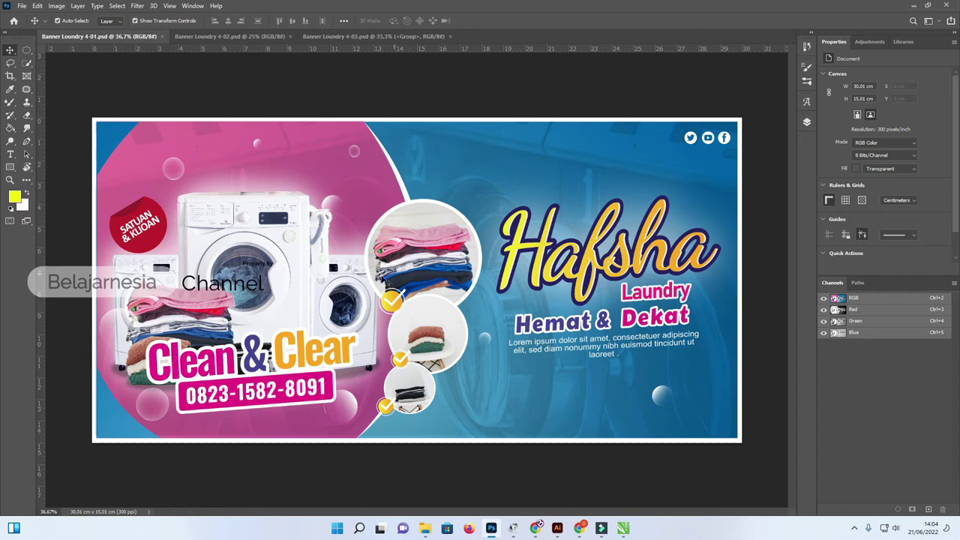
Step: Show the Layers panel and scroll through the banner's layer list
left_click(807, 121)
left_click_drag(791, 256, 789, 383)
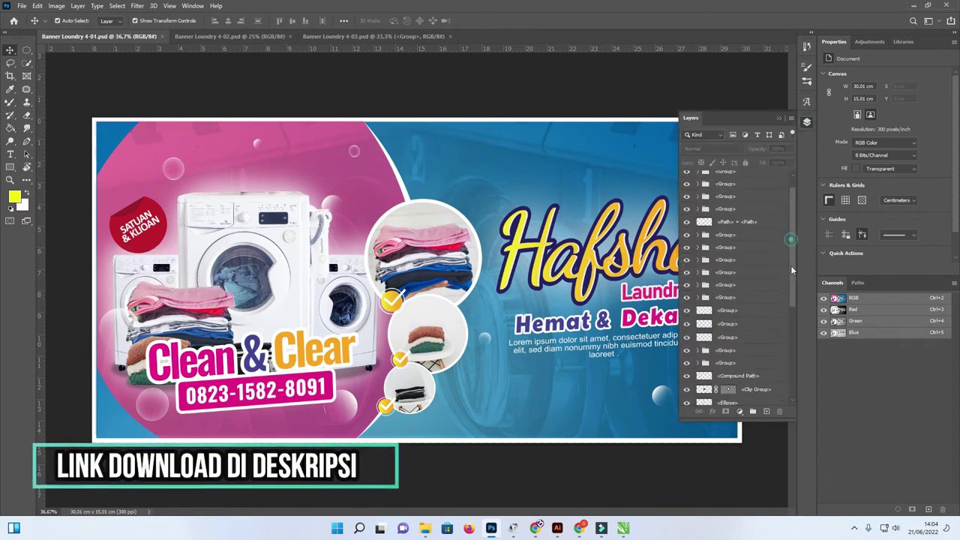
left_click_drag(790, 342, 784, 247)
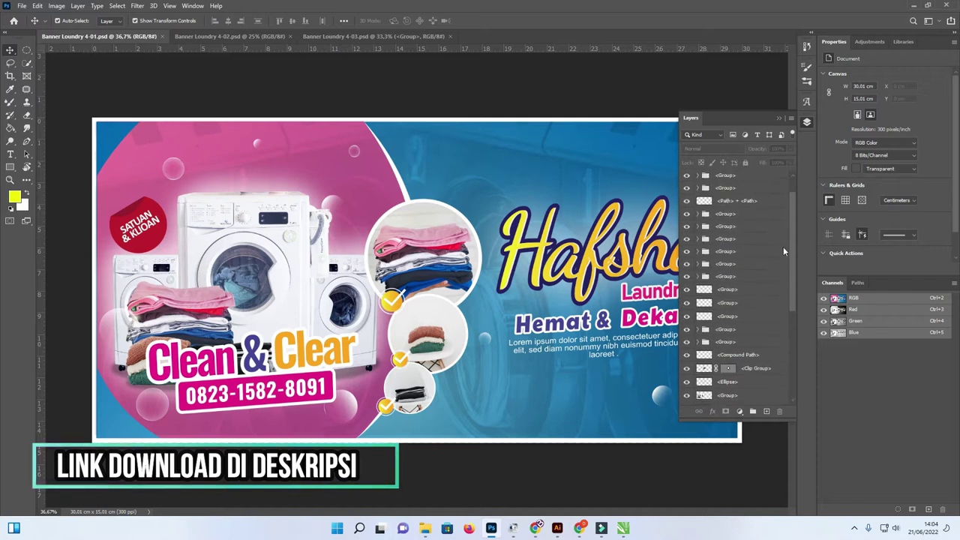
left_click_drag(786, 295, 800, 427)
scroll(775, 267, "up", 2)
scroll(774, 251, "up", 2)
scroll(768, 198, "up", 2)
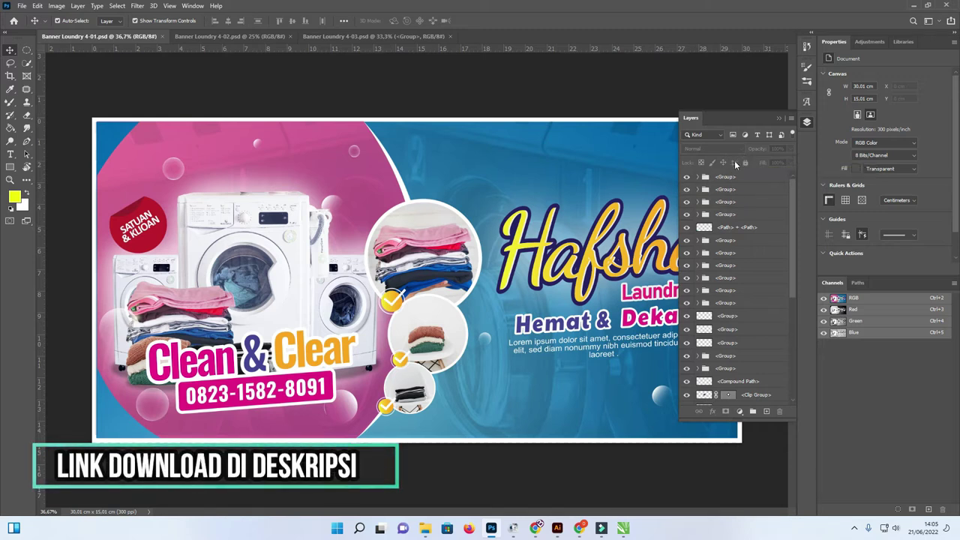
Step: Toggle the top layer groups' visibility off and on, then select the Clean & Clear layer
left_click(686, 177)
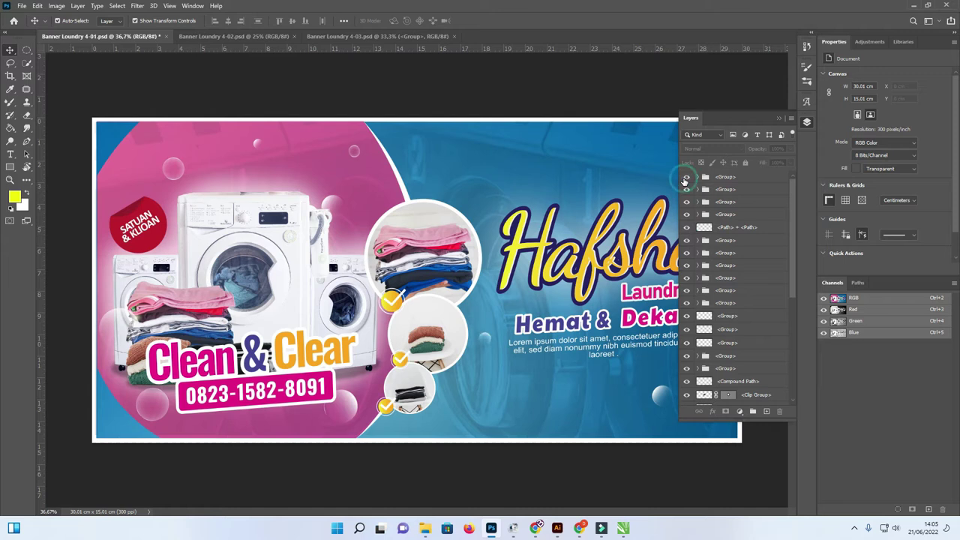
left_click(686, 189)
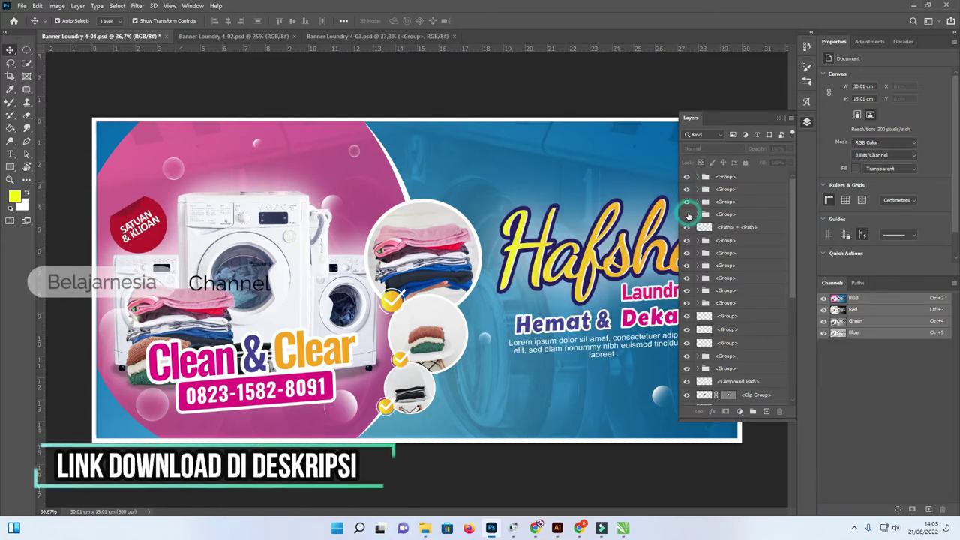
left_click(687, 214)
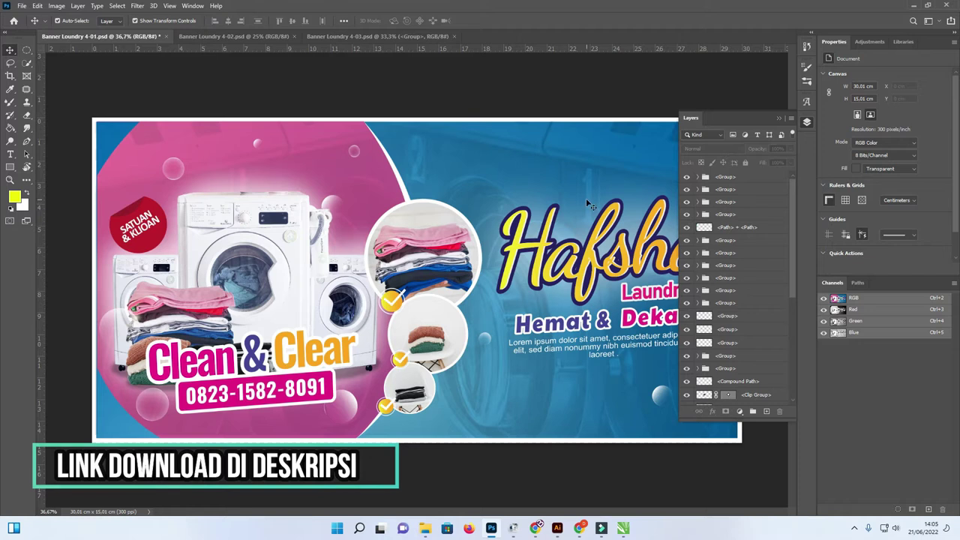
scroll(556, 196, "down", 2)
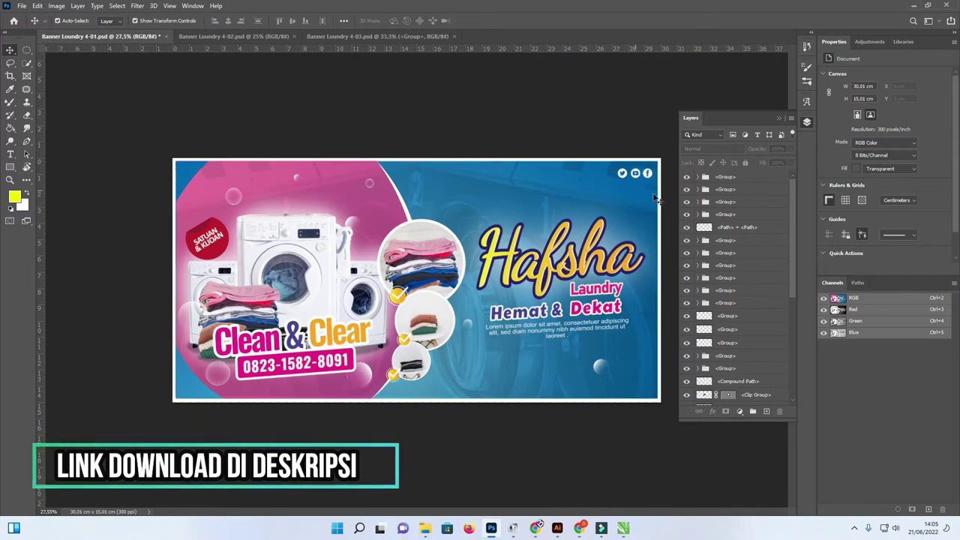
left_click(314, 117)
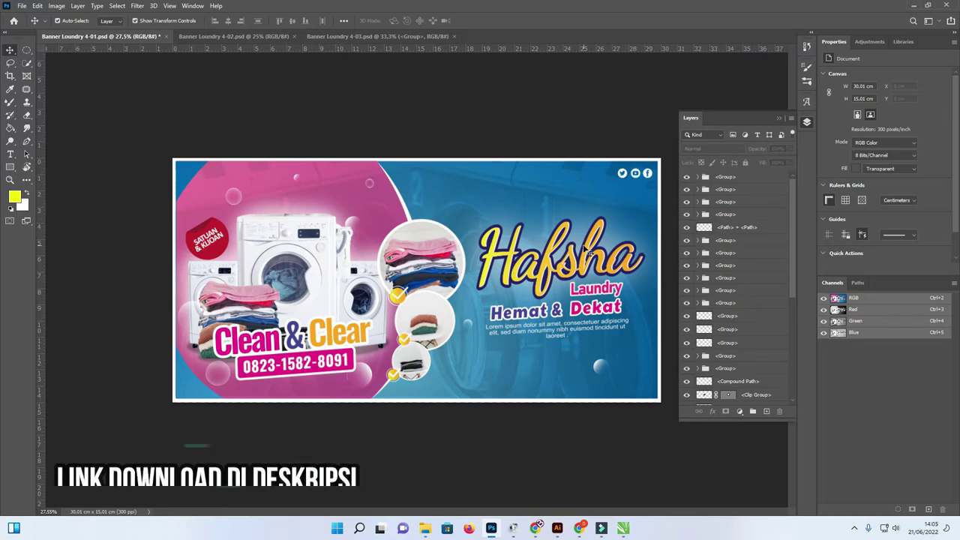
left_click(314, 341)
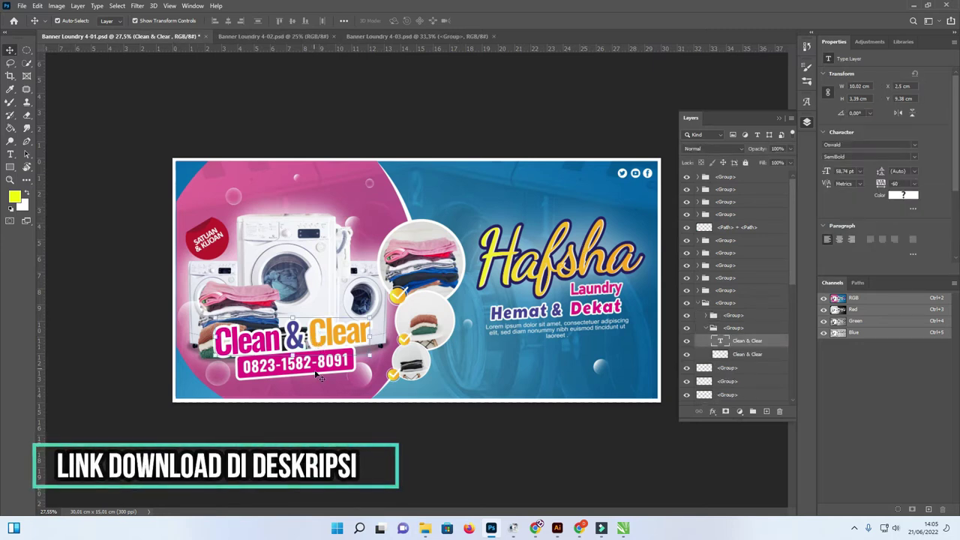
left_click(319, 373)
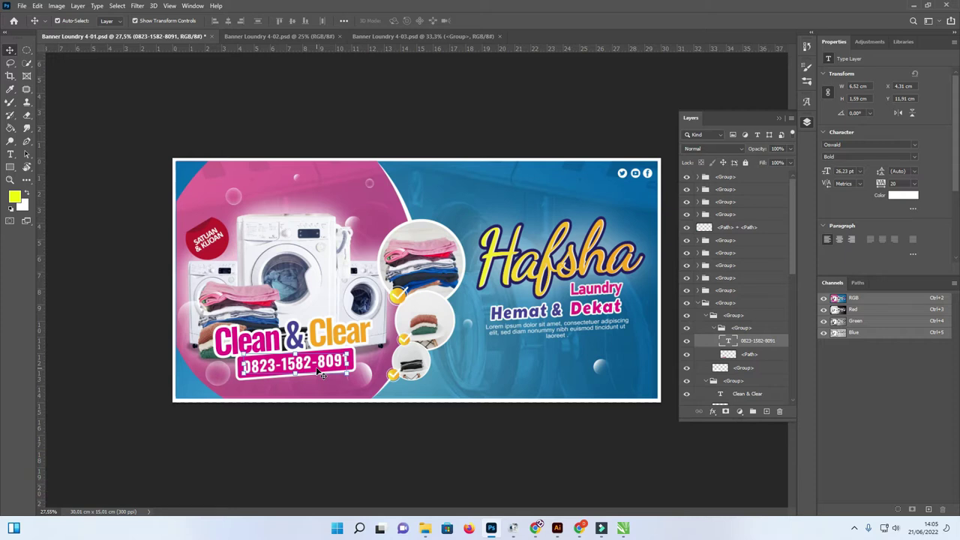
key("t")
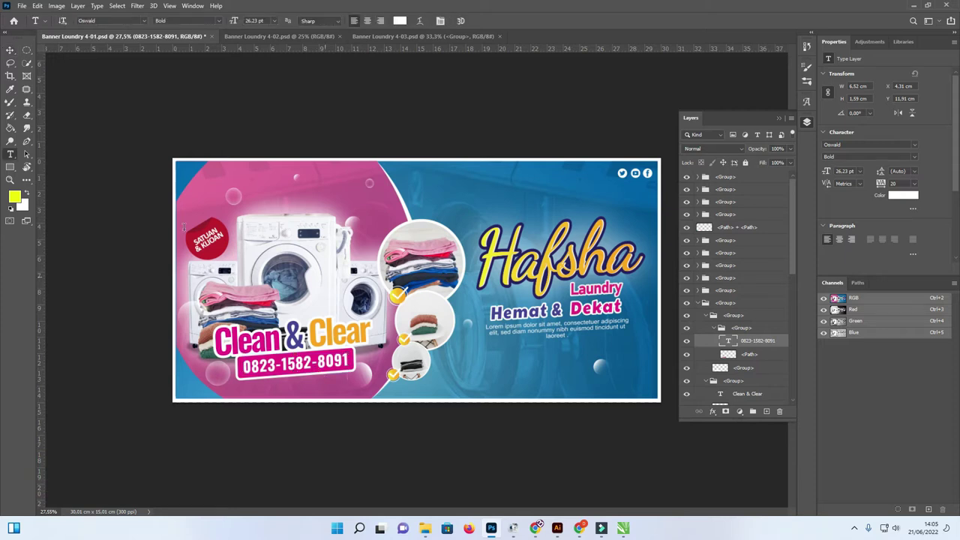
left_click(10, 49)
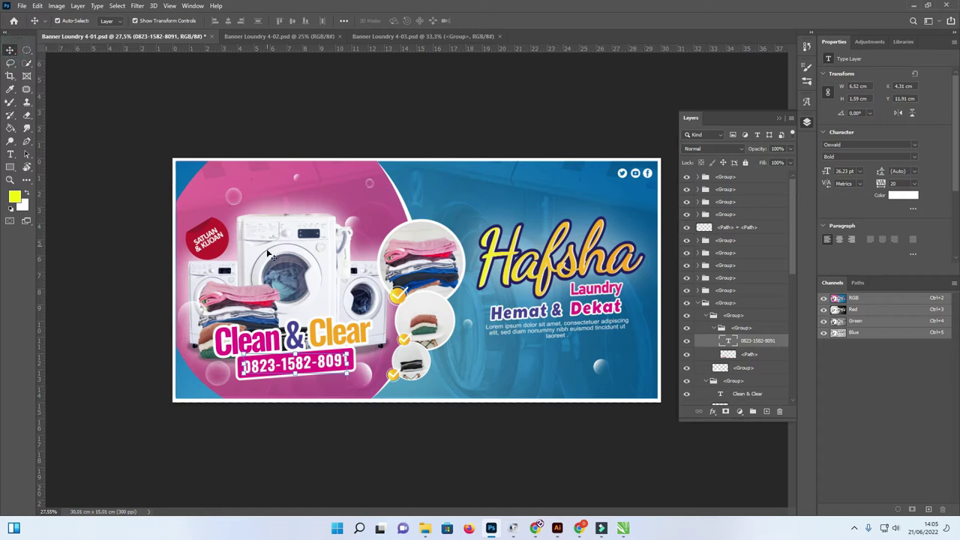
key("t")
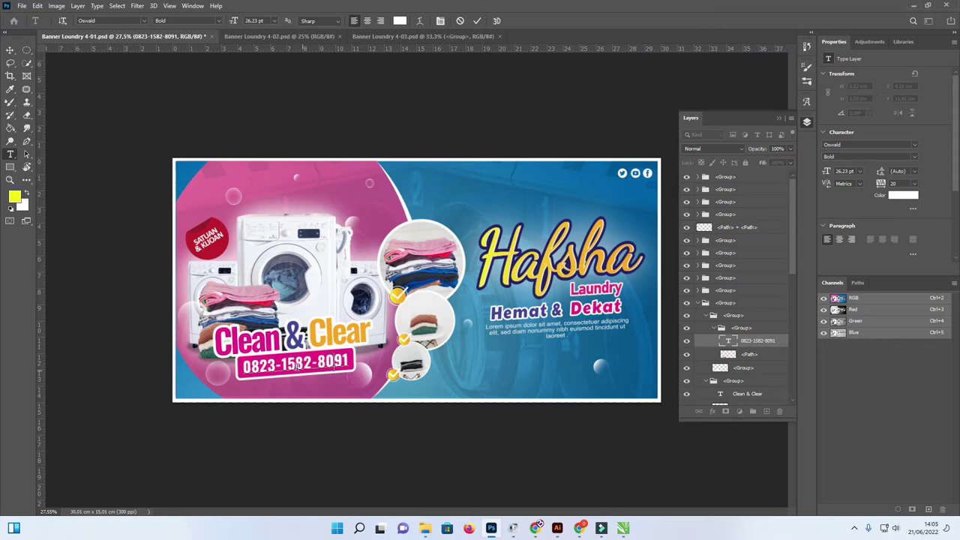
double_click(291, 365)
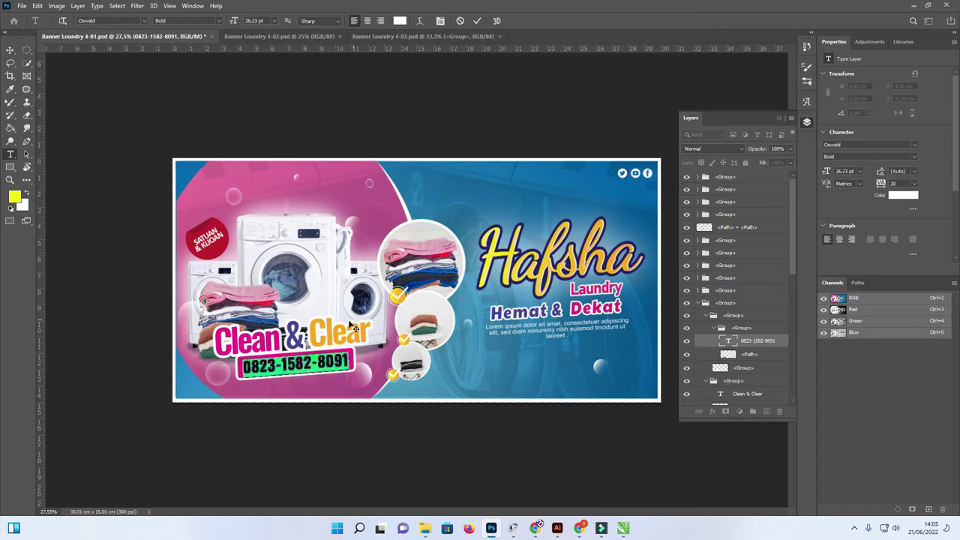
key("ctrl+h")
left_click(153, 72)
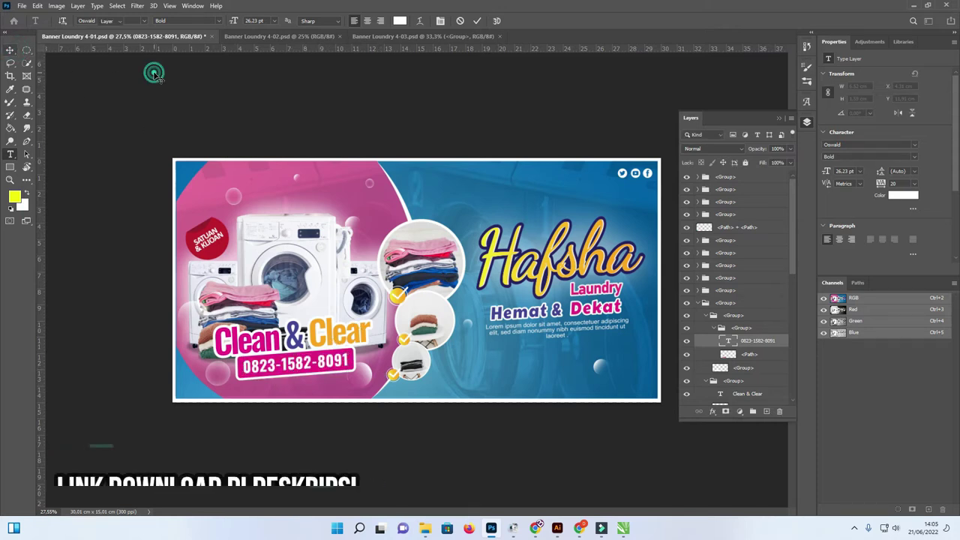
key("v")
left_click(565, 268)
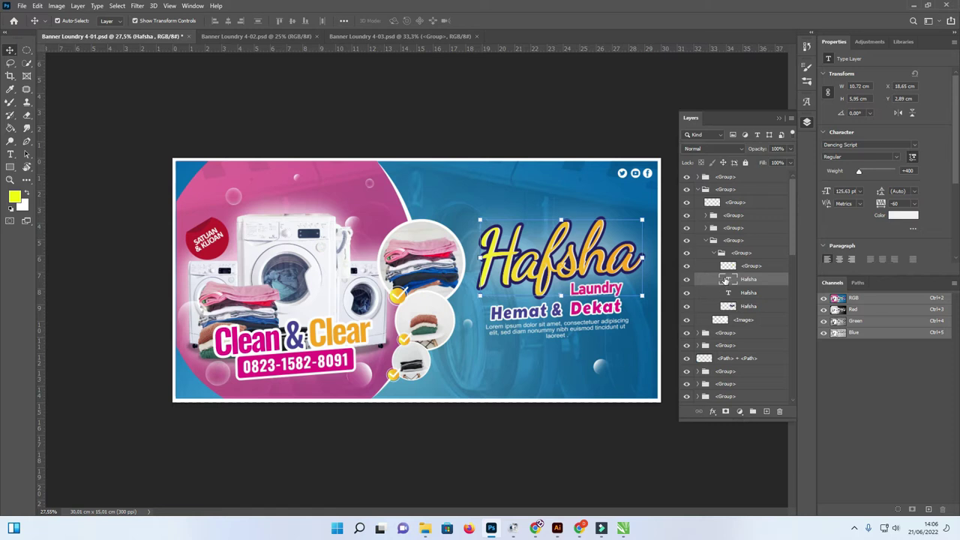
Step: Toggle the yellow gradient group and inspect the Hafsha title text without changing it
left_click(687, 265)
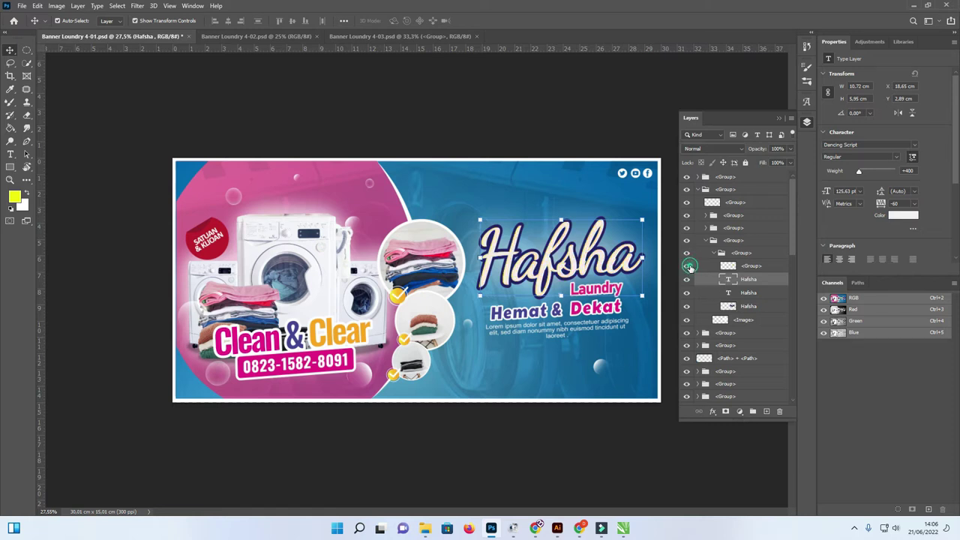
left_click(687, 267)
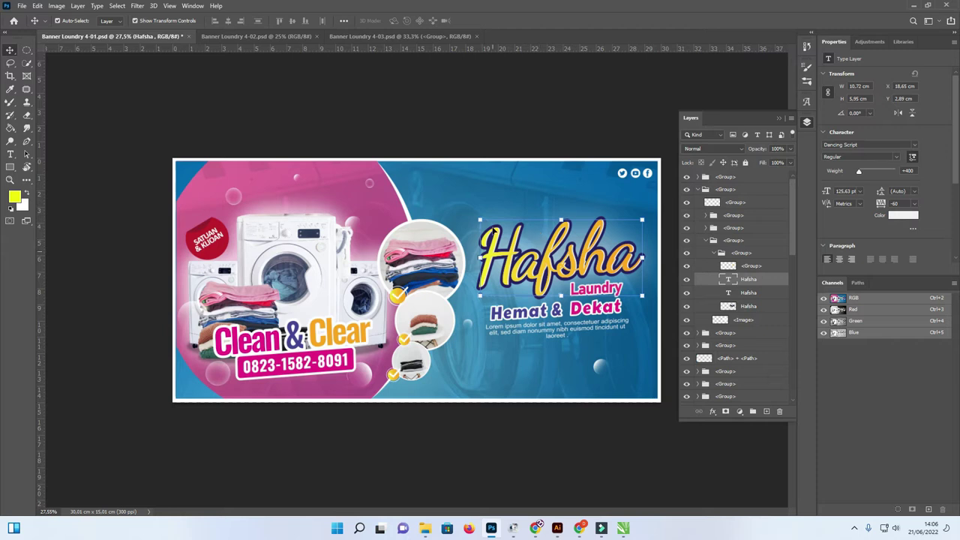
double_click(729, 294)
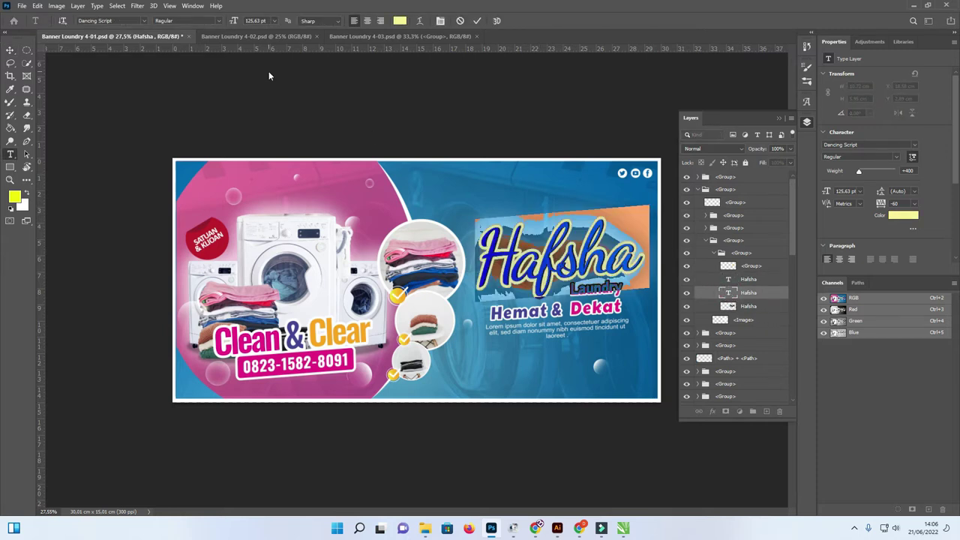
key("ctrl+Return")
key("v")
Step: Hide the yellow gradient and dark outline layers, then edit the lower Hafsha text layer
left_click(687, 266)
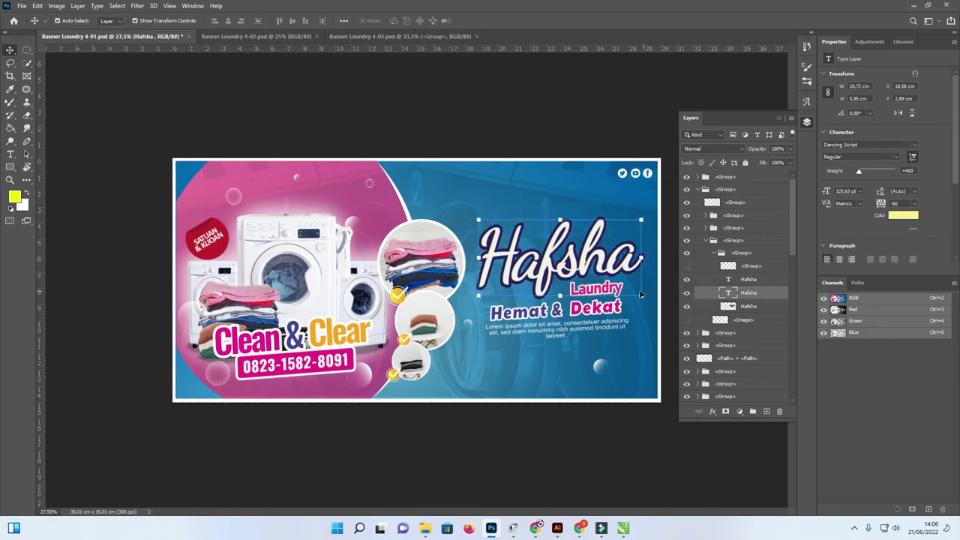
left_click(686, 320)
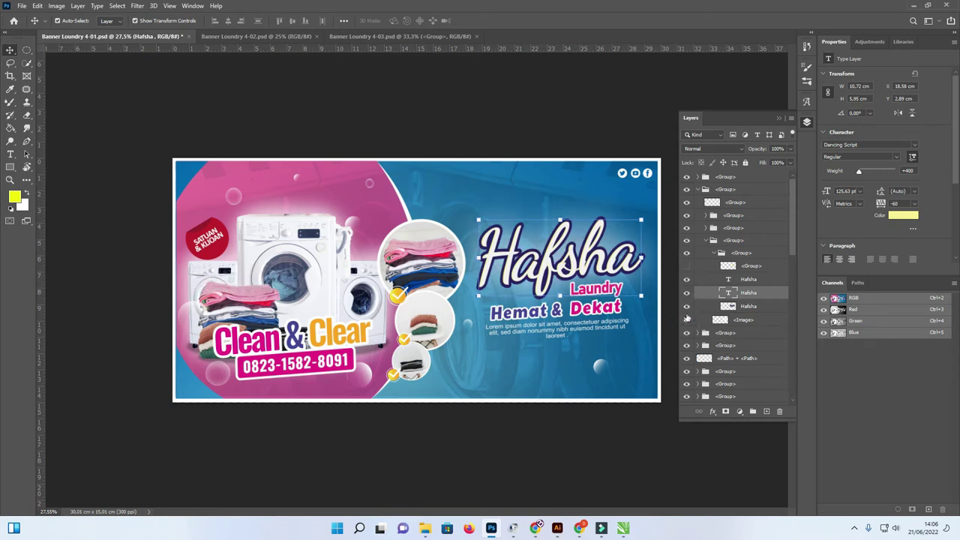
left_click(686, 266)
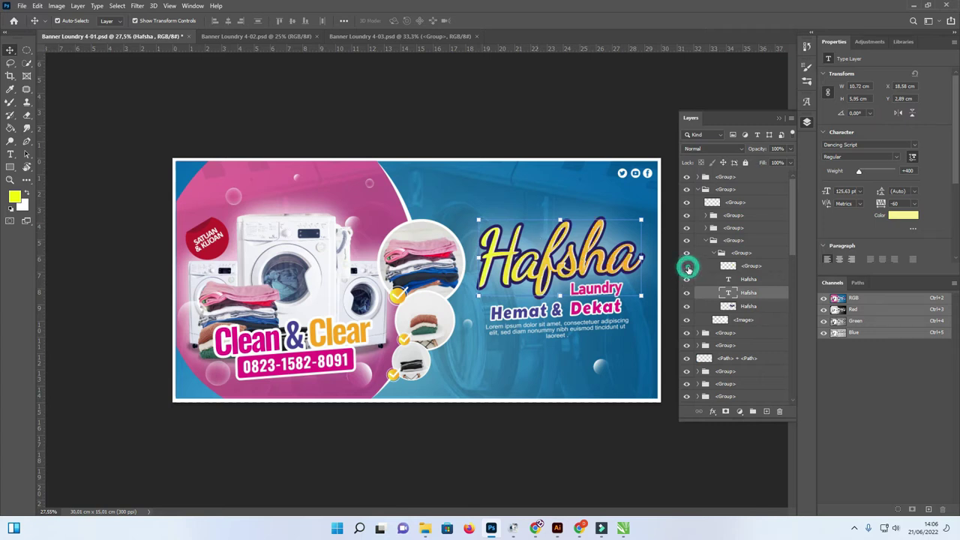
left_click(687, 266)
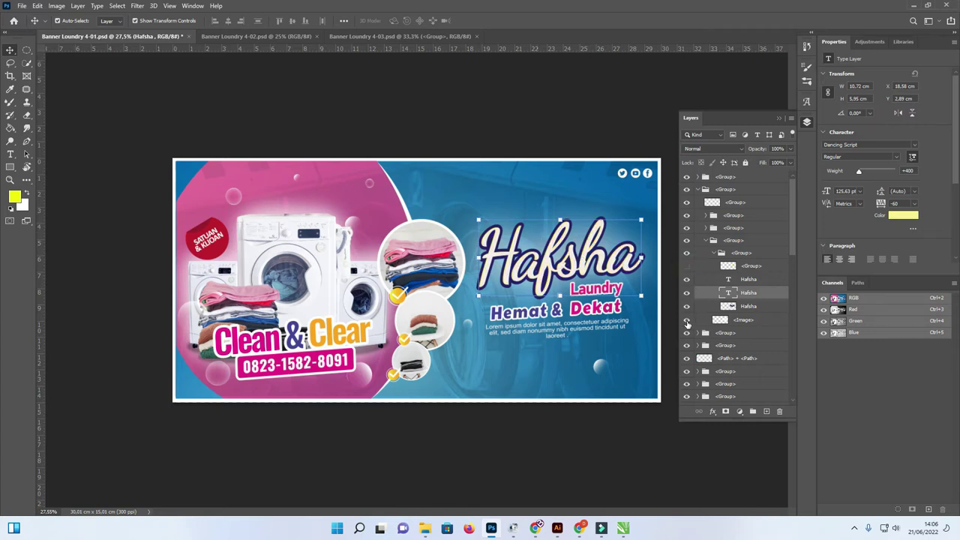
left_click(687, 320)
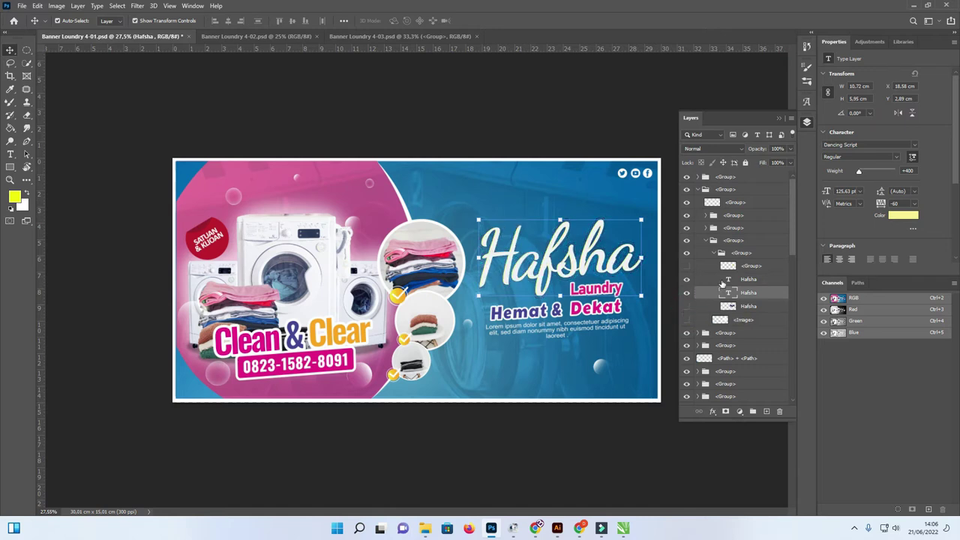
double_click(729, 280)
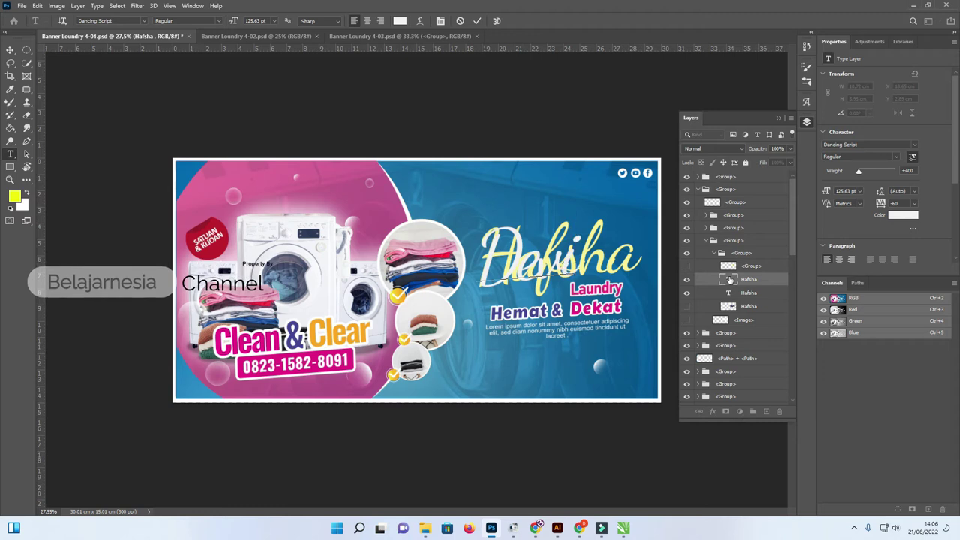
left_click(730, 294)
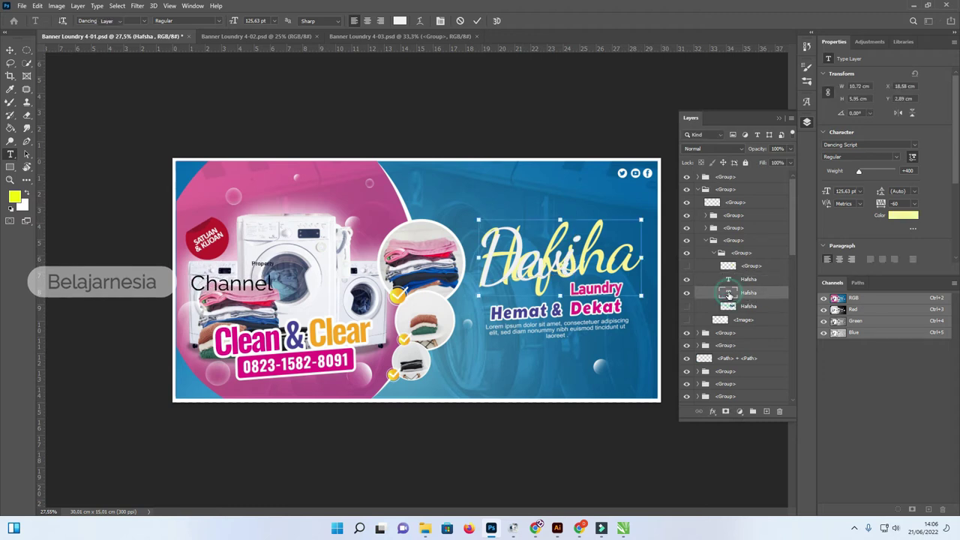
double_click(729, 294)
Step: Replace the title word with 'Devi' and commit the text edit
type("Devi")
left_click(10, 50)
left_click(295, 98)
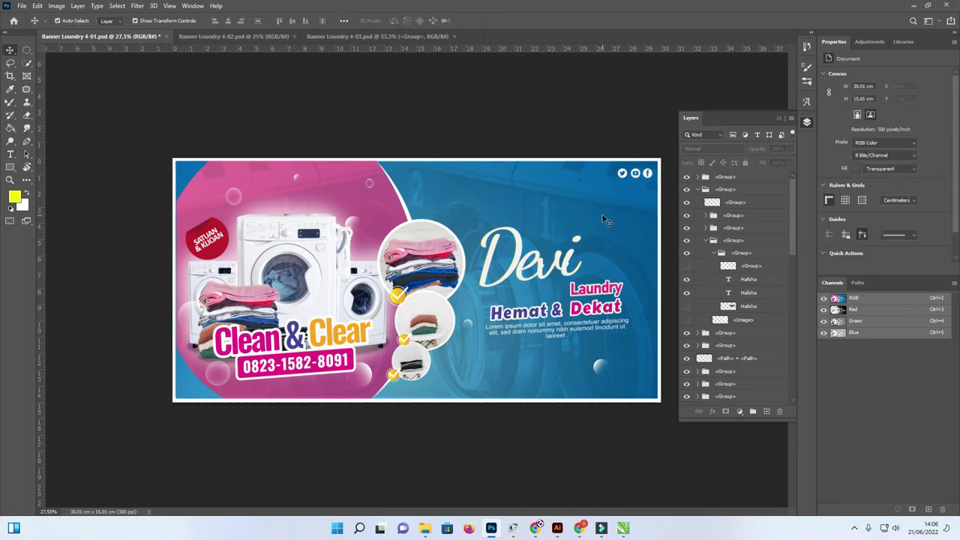
Step: Scale both title layers up to about 10.05 × 5.84 cm, nudged left
left_click(751, 278)
left_click(750, 291, "shift")
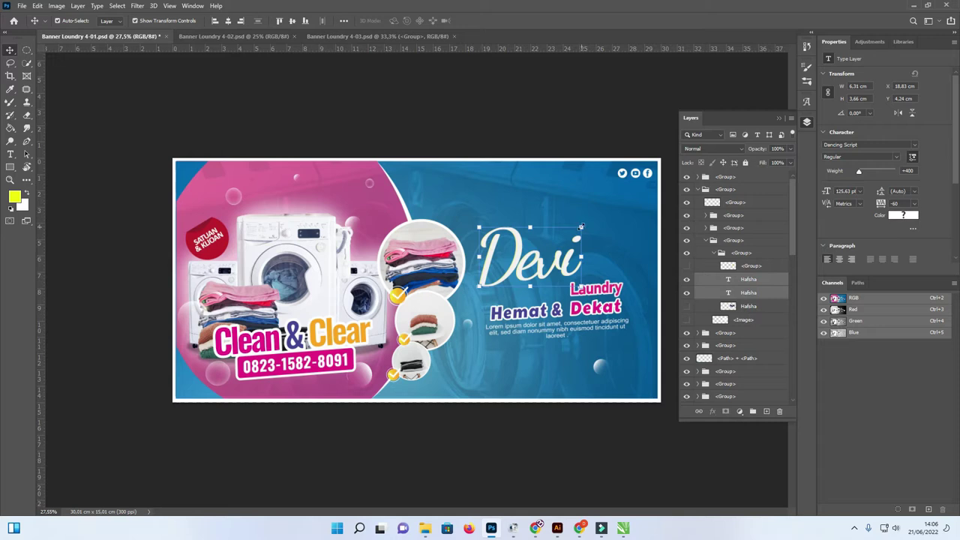
left_click_drag(584, 225, 642, 192)
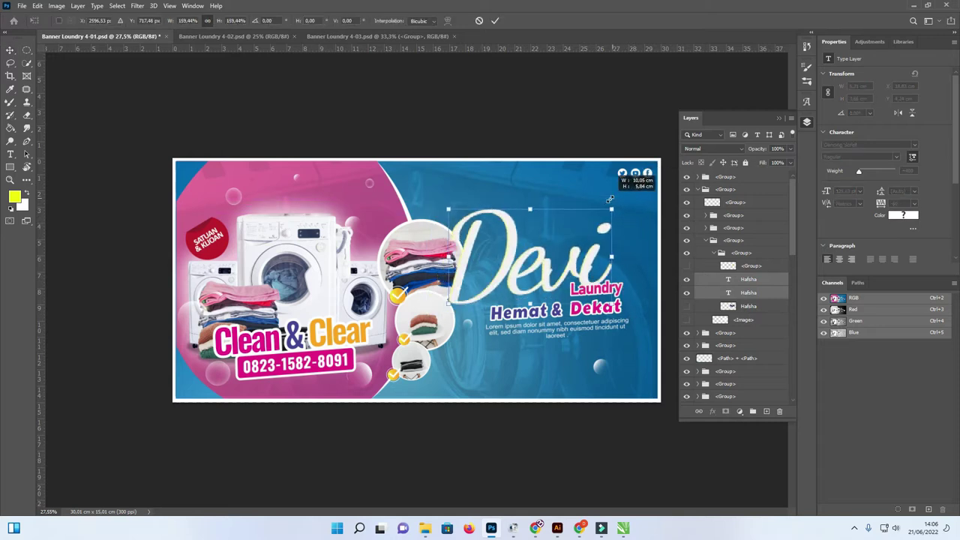
left_click_drag(625, 248, 616, 247)
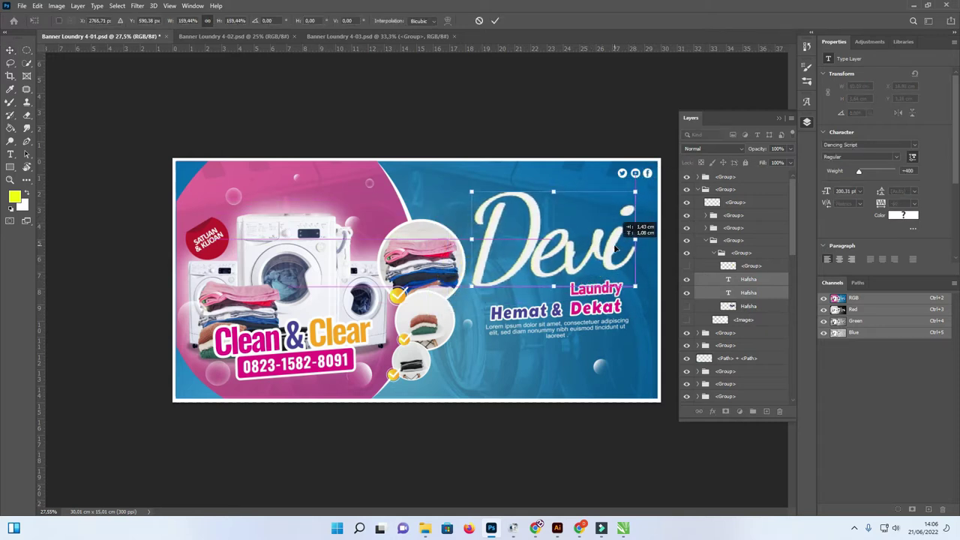
key("Return")
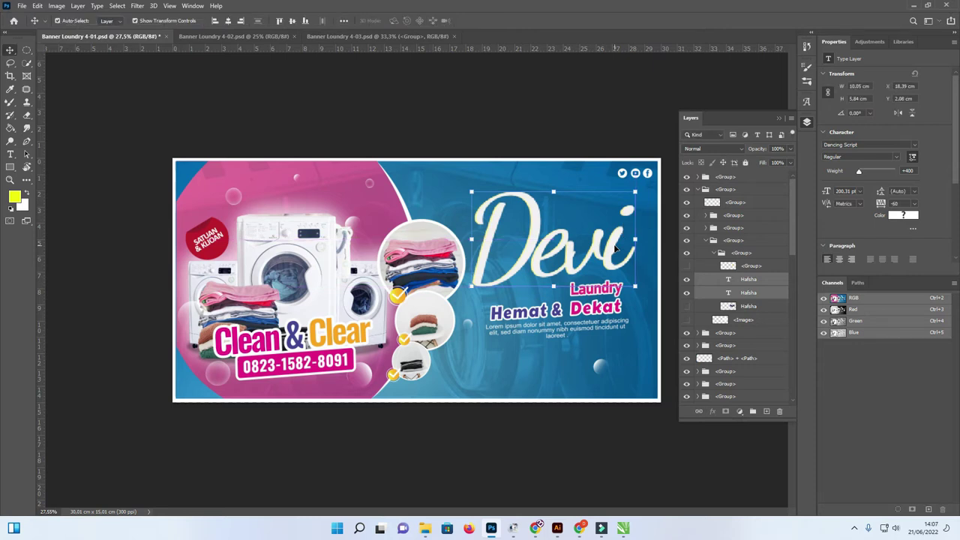
left_click(598, 119)
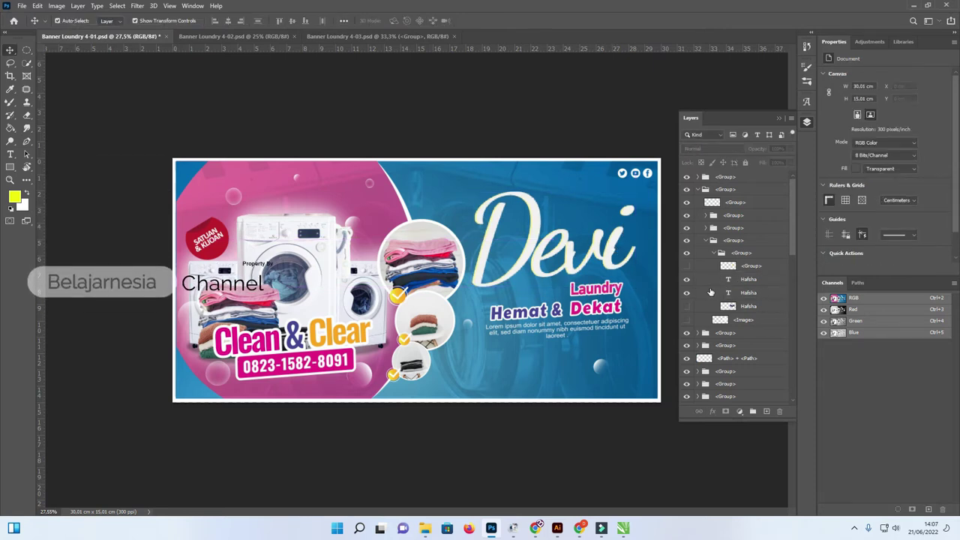
Step: Add a purple-to-blue Gradient Overlay to the Devi text layer
left_click(747, 280)
right_click(753, 283)
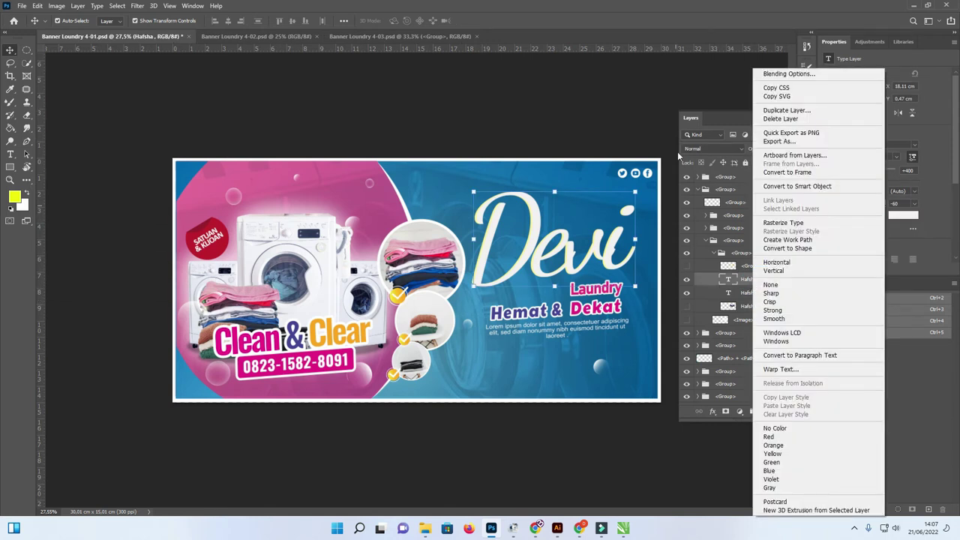
left_click(818, 75)
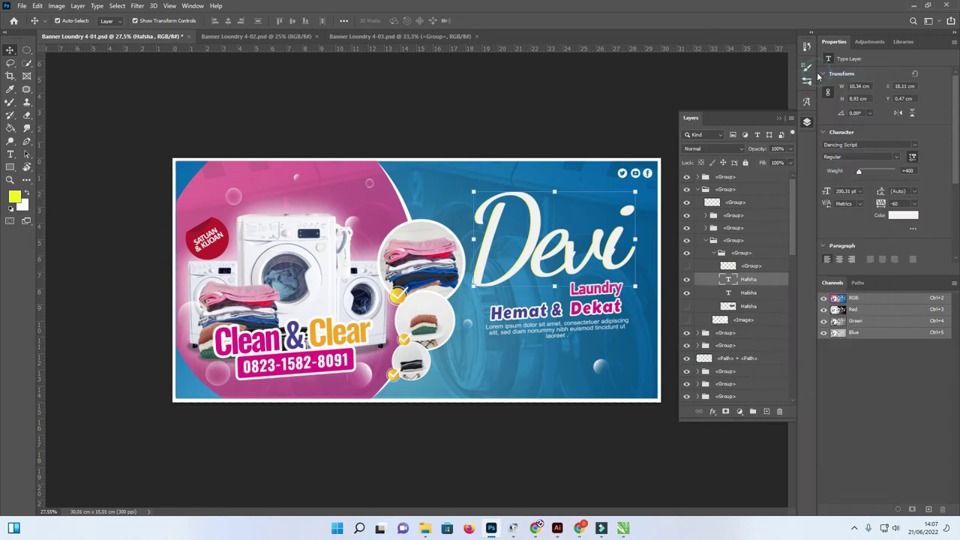
left_click_drag(663, 84, 214, 189)
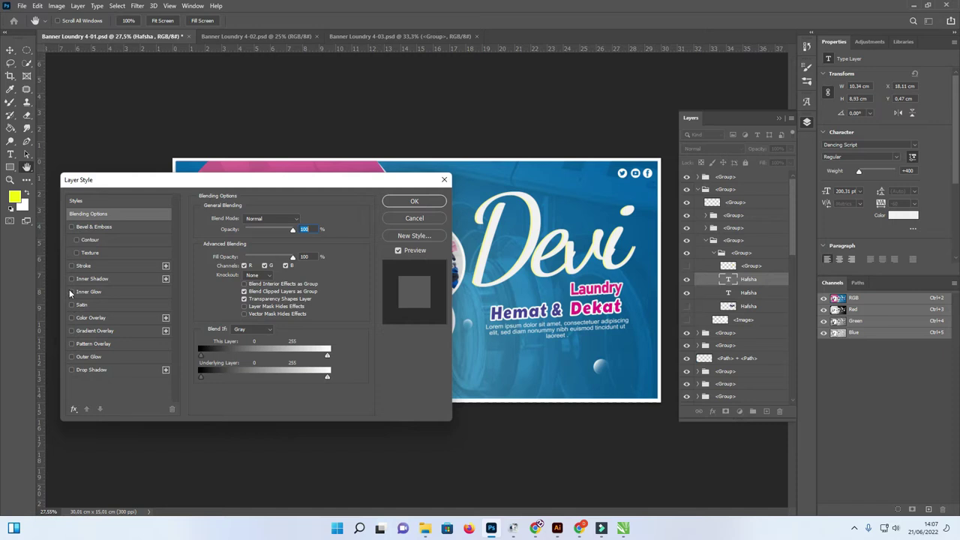
left_click(72, 331)
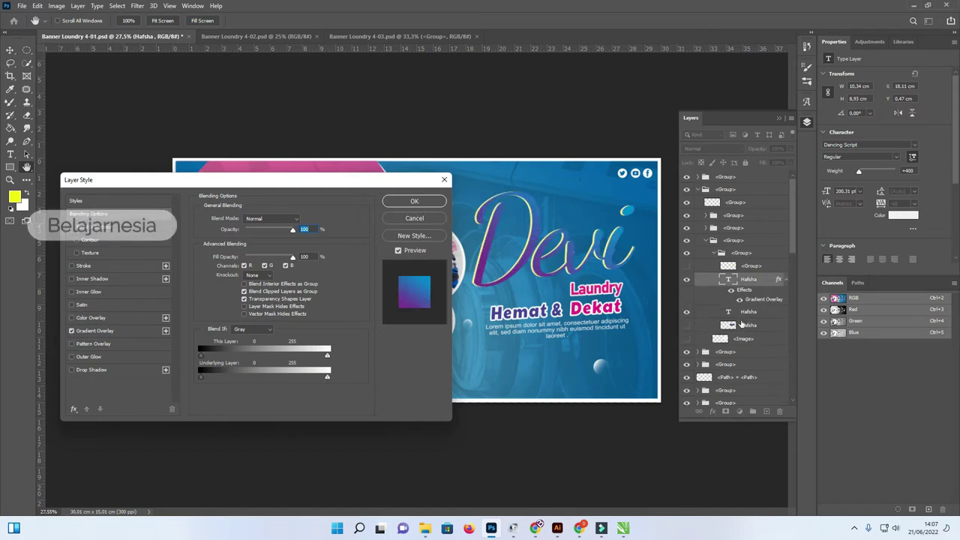
left_click(421, 204)
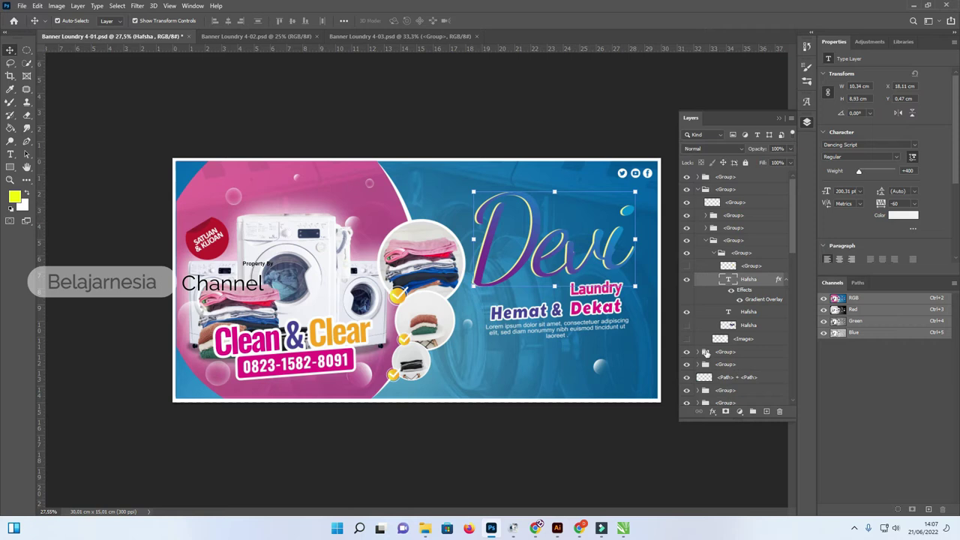
Step: Show the yellow Hafsha lettering and move it up-left onto the pink area
left_click(687, 266)
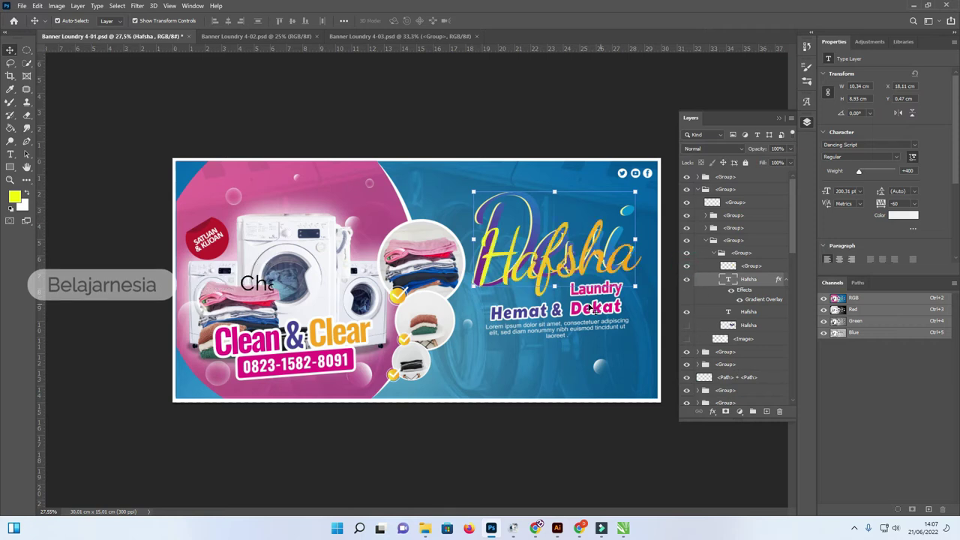
left_click_drag(565, 276, 384, 223)
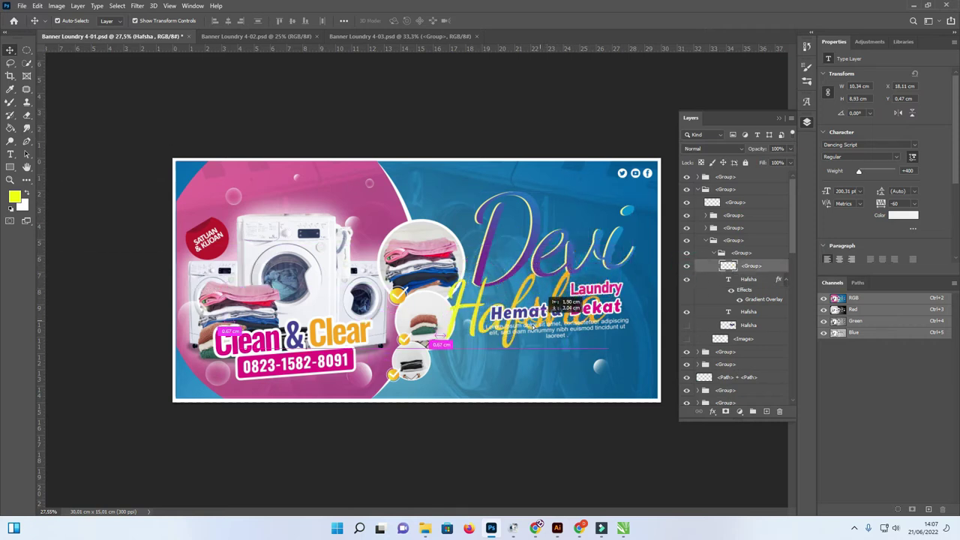
left_click(748, 292)
double_click(748, 292)
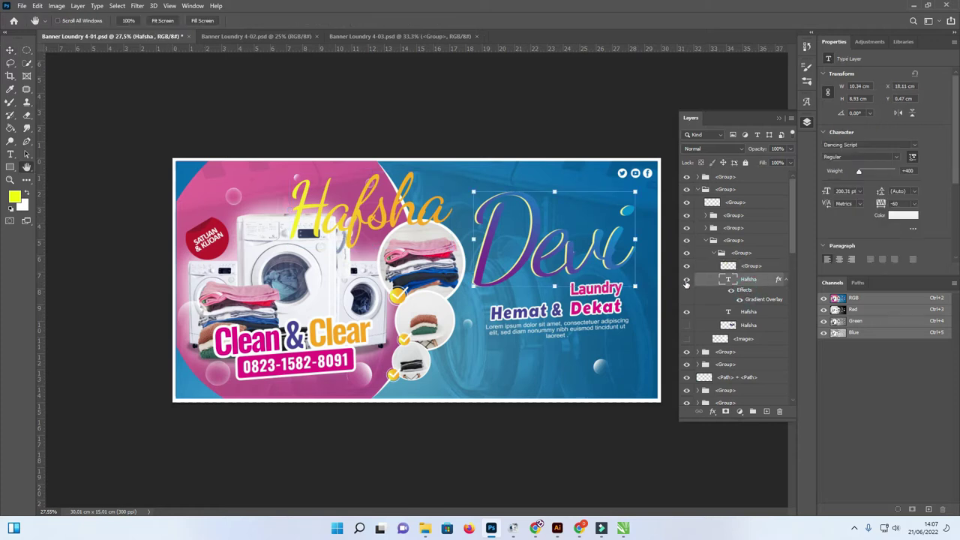
Step: Set the Devi gradient's left stop to yellow sampled from the banner
mouse_move(370, 180)
left_mouse_down()
mouse_move(821, 185)
mouse_move(849, 155)
left_mouse_up()
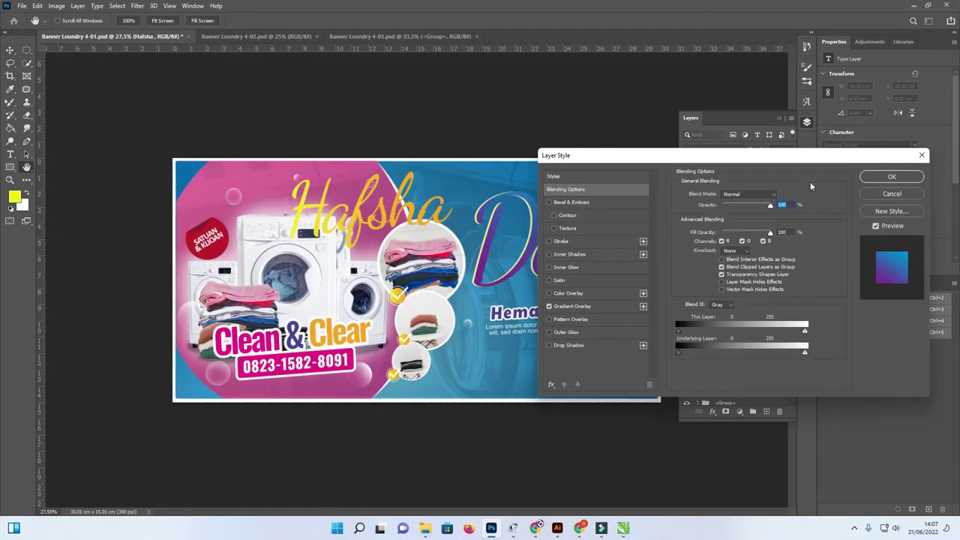
left_click(618, 307)
left_click(744, 217)
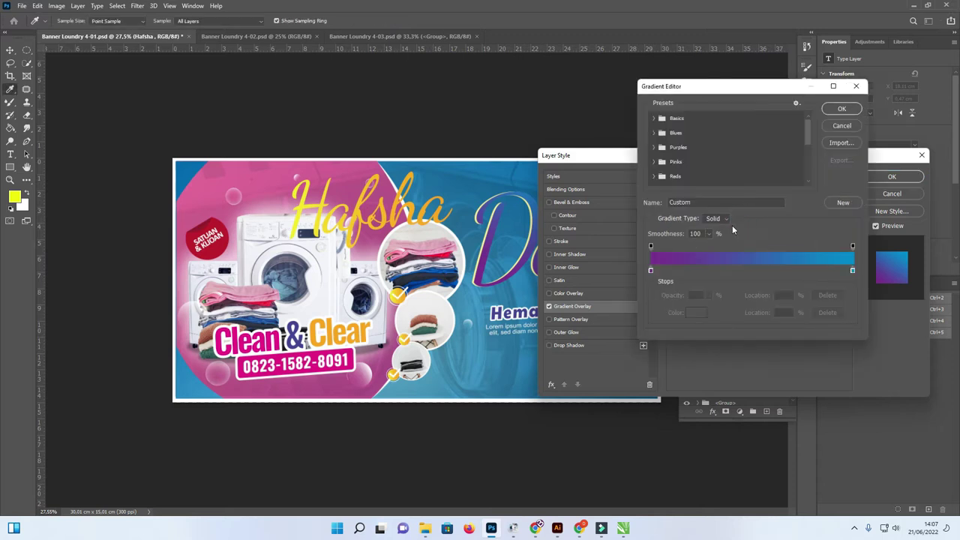
left_click(651, 270)
double_click(650, 269)
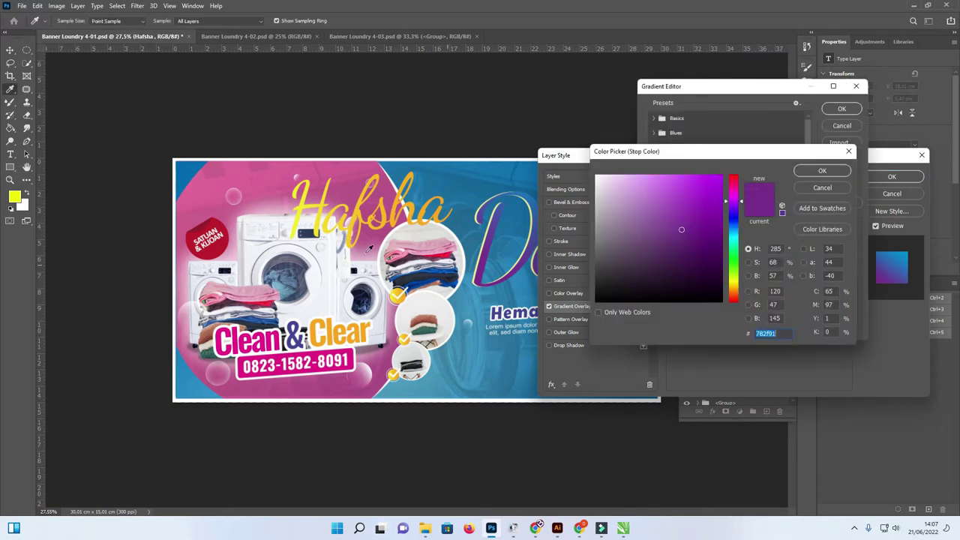
left_click(302, 206)
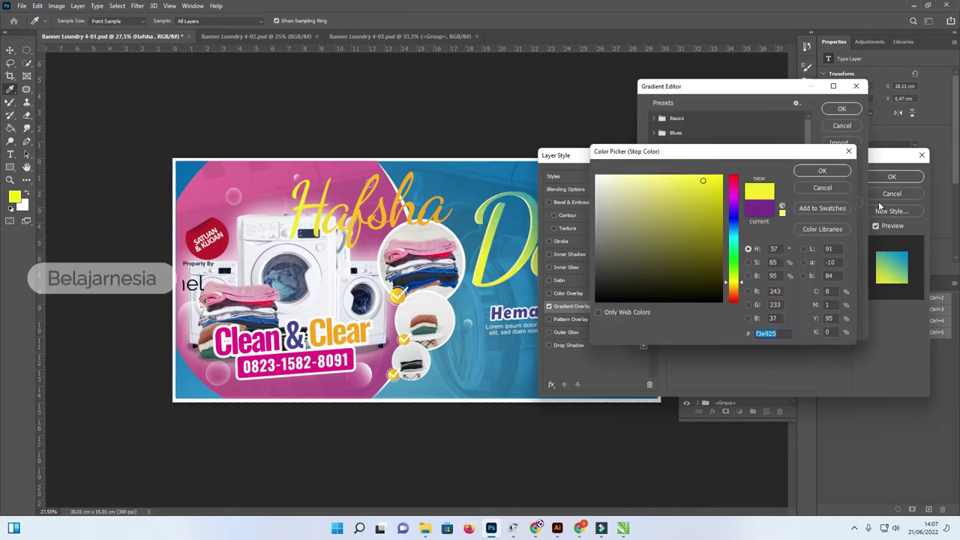
left_click(822, 170)
Step: Set the right gradient stop to orange sampled from the banner and accept the gradient
left_click(852, 271)
double_click(852, 271)
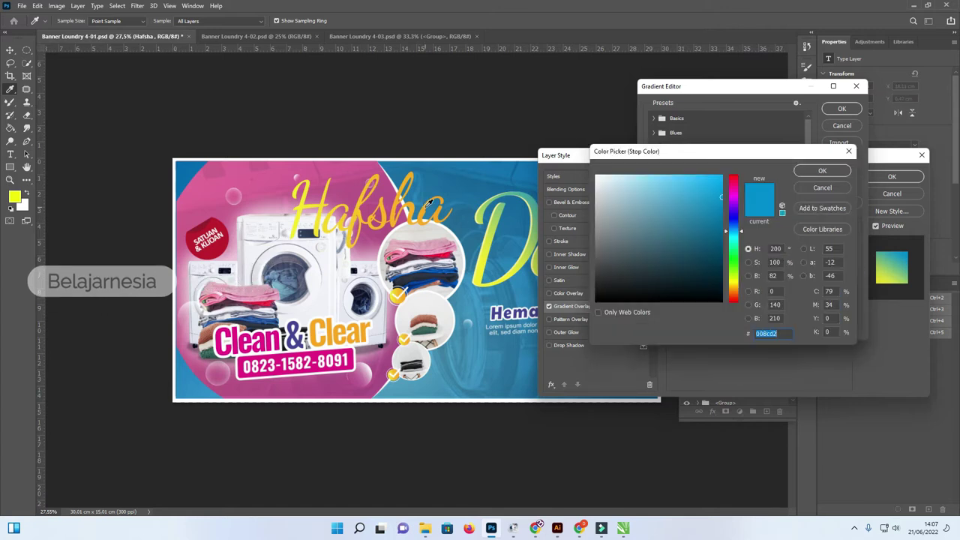
left_click(425, 207)
left_click(822, 171)
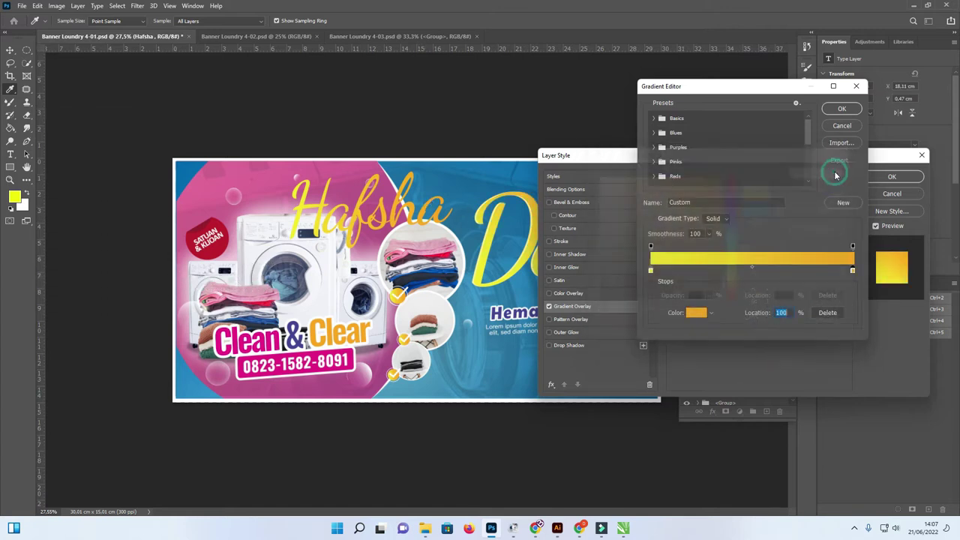
left_click(842, 110)
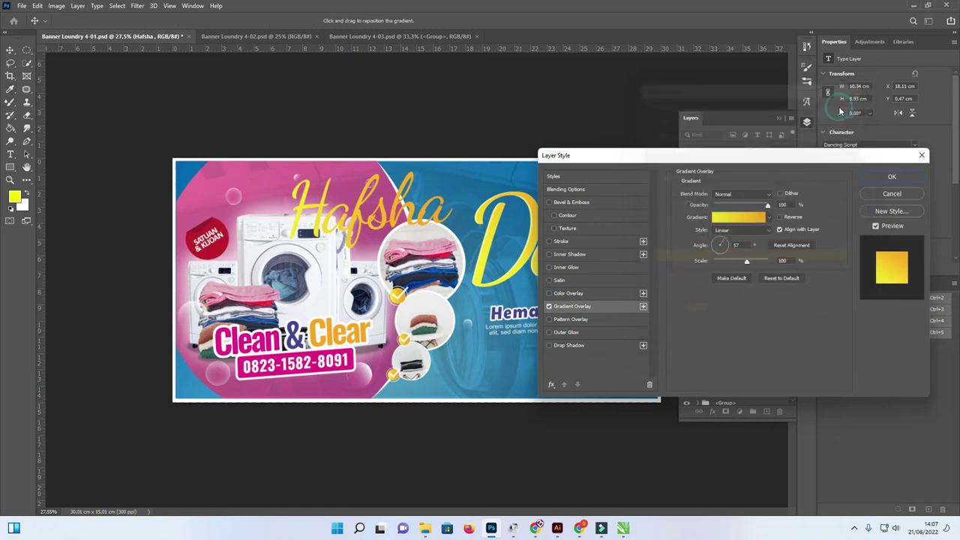
left_click_drag(805, 164, 379, 114)
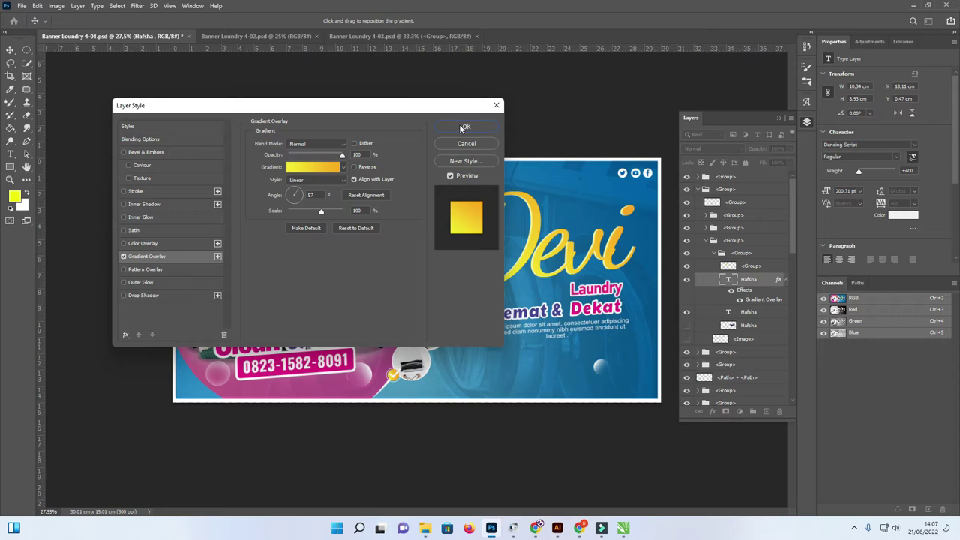
Step: Add a white Stroke outline to the Devi text
left_click_drag(281, 105, 234, 99)
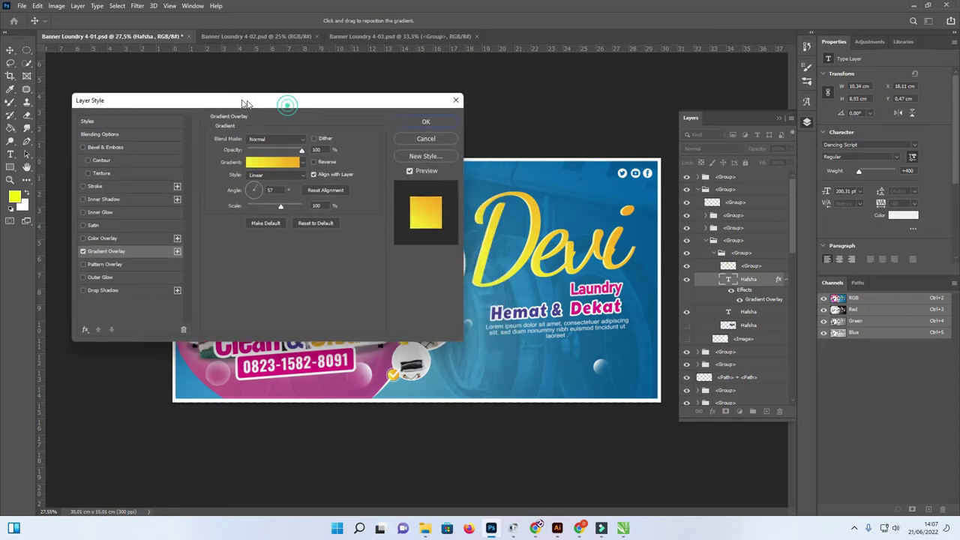
left_click(76, 185)
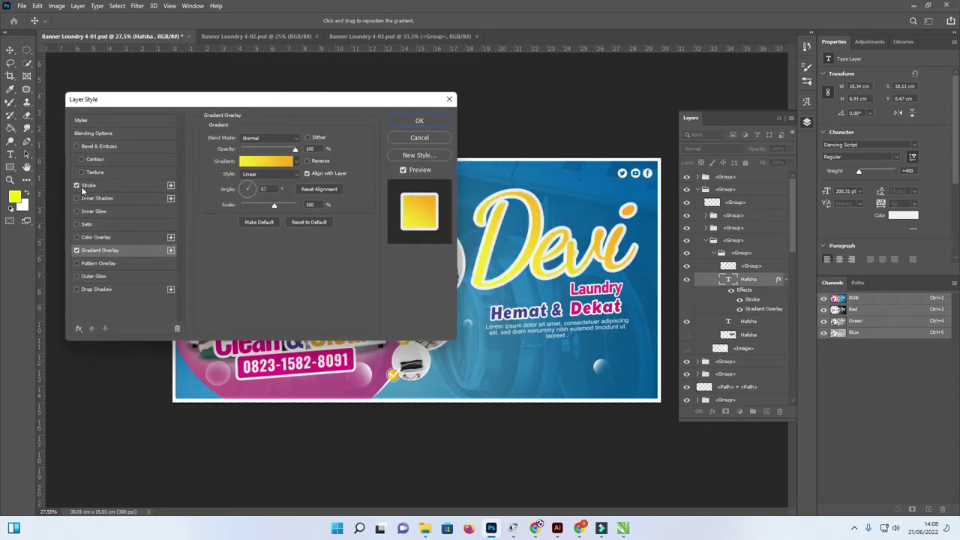
left_click_drag(263, 107, 256, 105)
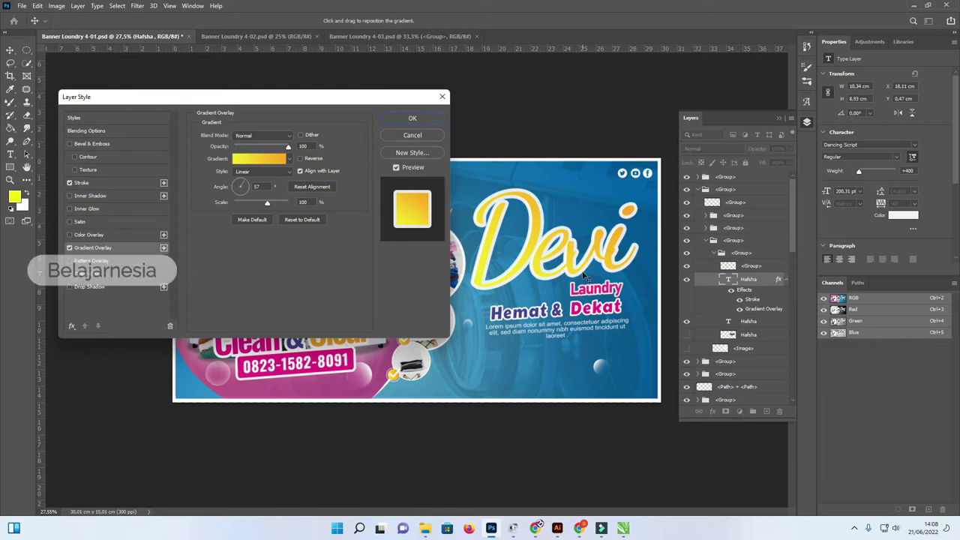
left_click(413, 119)
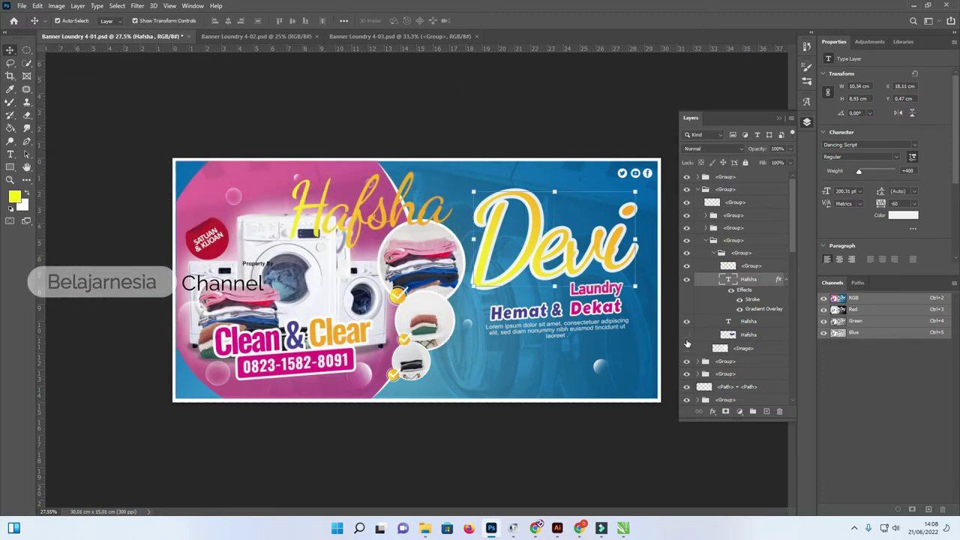
Step: Show the dark blue Hafsha lettering, stack it above Devi, and place it over the washing machines
left_click(686, 335)
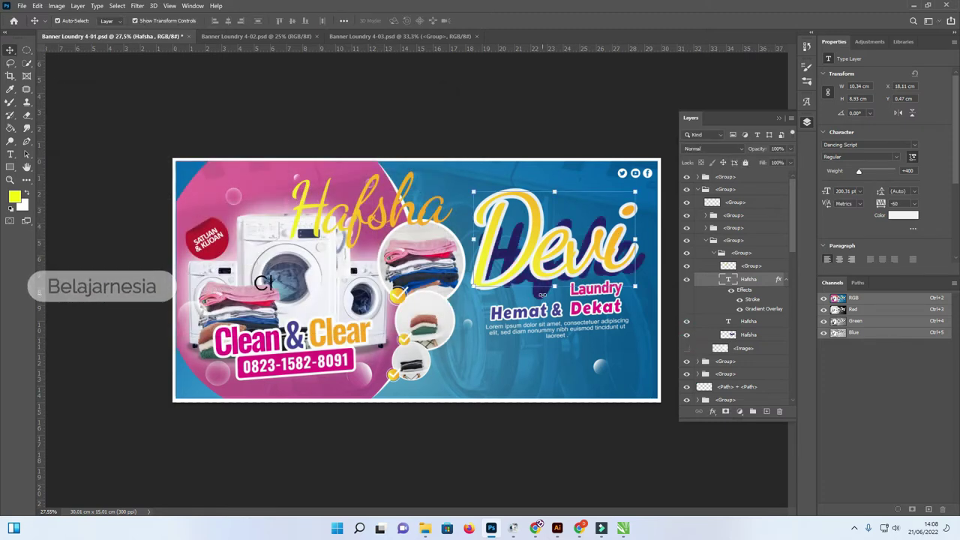
key("ctrl+t")
left_click_drag(559, 308, 461, 308)
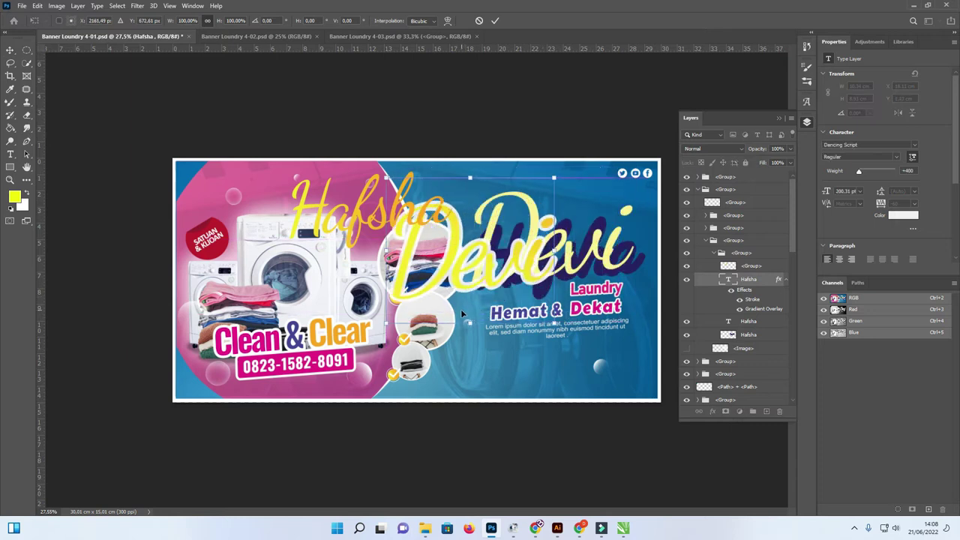
key("ctrl+z")
left_click(756, 338)
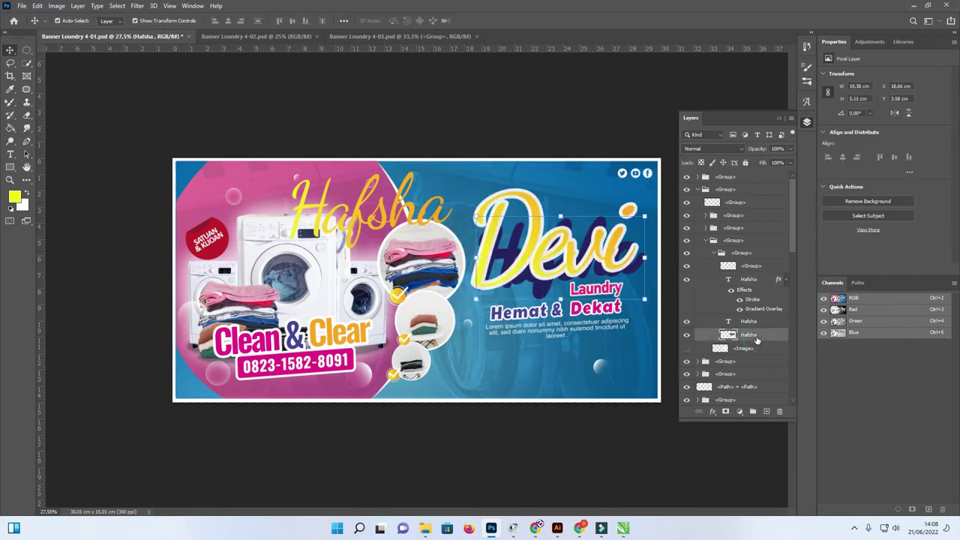
left_click_drag(757, 339, 749, 263)
mouse_move(491, 263)
left_mouse_down()
mouse_move(352, 271)
mouse_move(242, 264)
left_mouse_up()
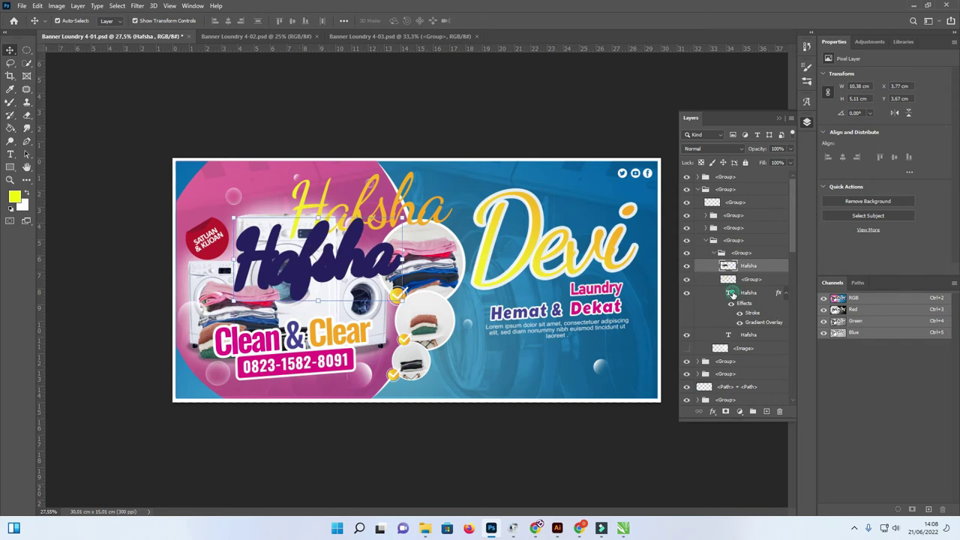
double_click(732, 293)
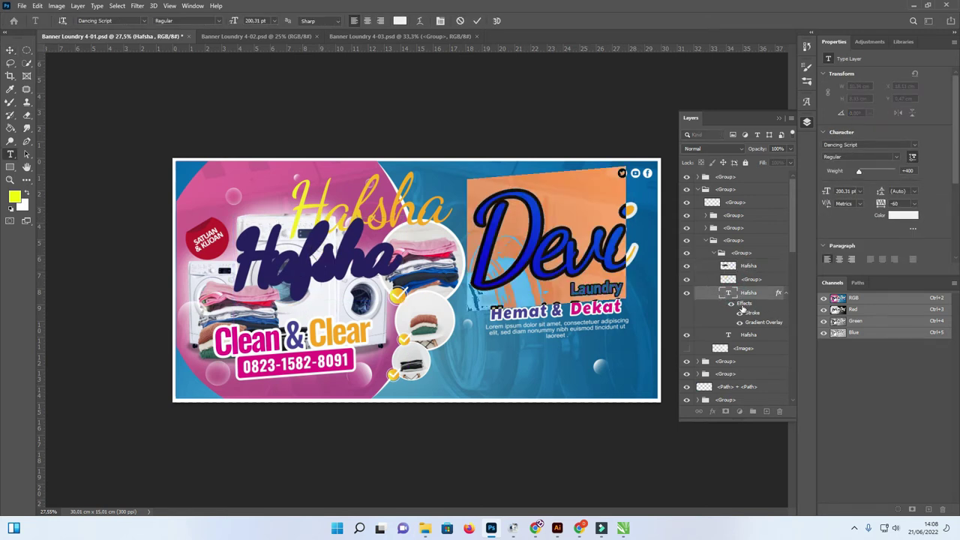
Step: Recolour the Devi stroke to dark purple #262261, sampled from the banner
left_click(743, 311)
double_click(740, 306)
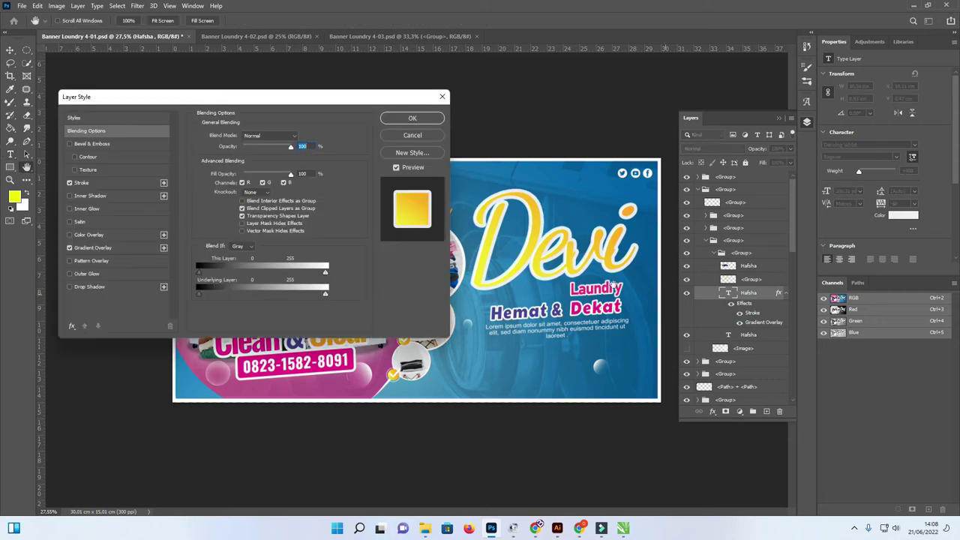
left_click_drag(301, 97, 862, 177)
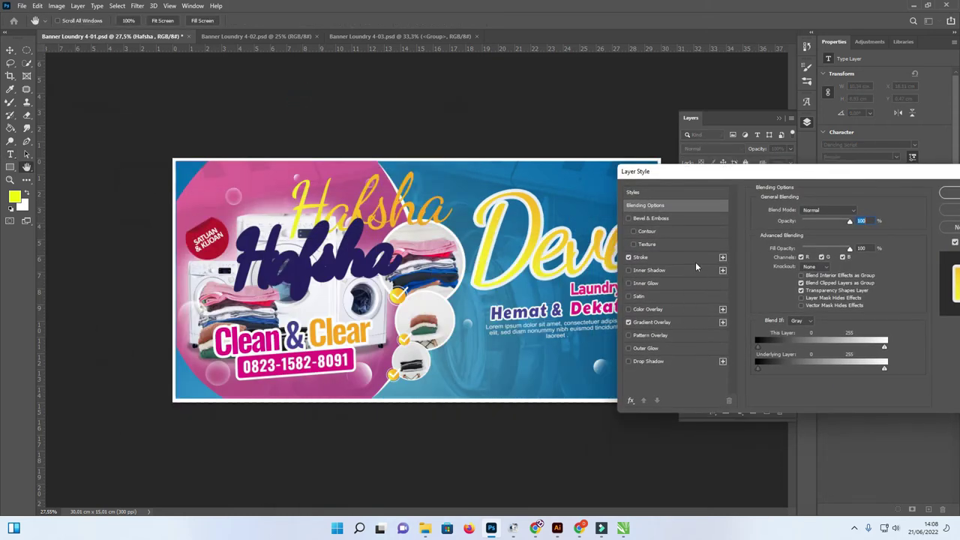
left_click(678, 258)
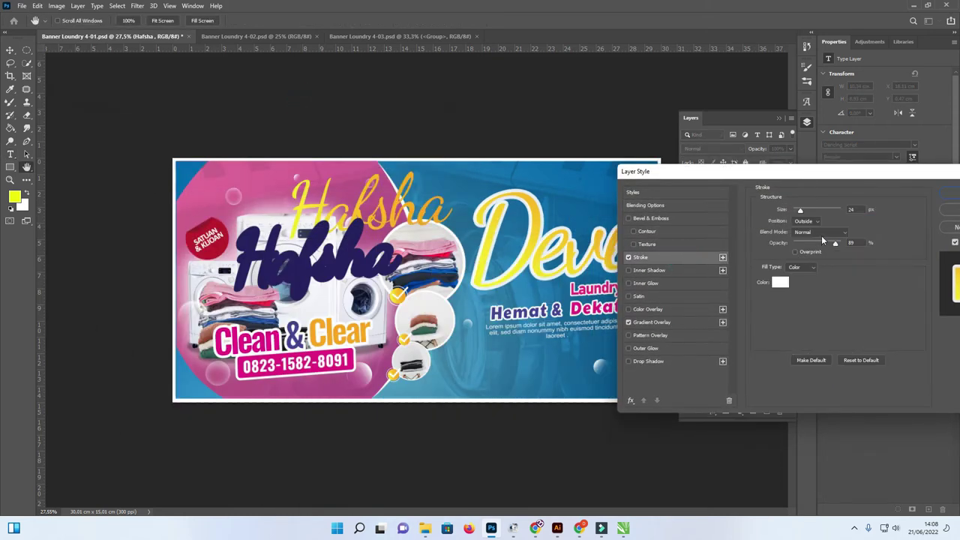
left_click(780, 281)
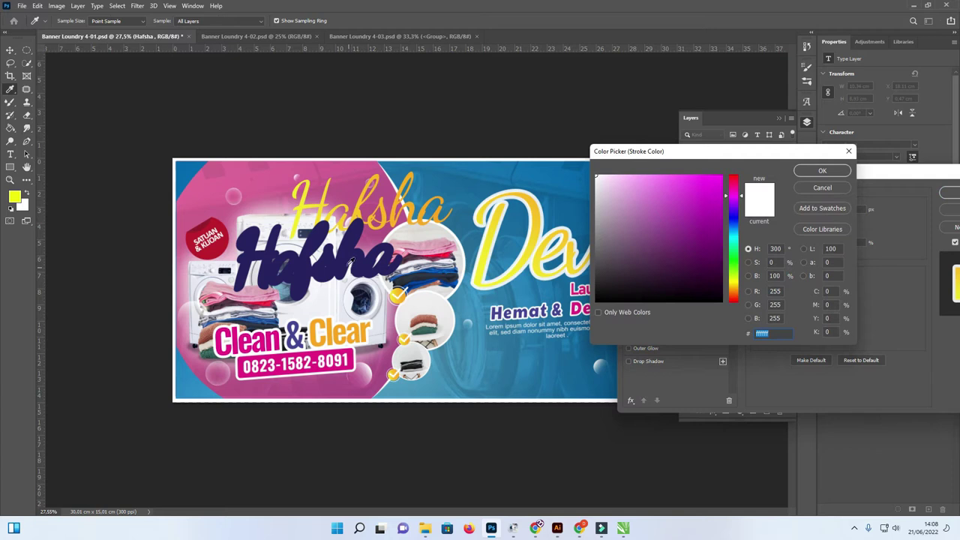
left_click(346, 259)
left_click_drag(729, 160, 600, 161)
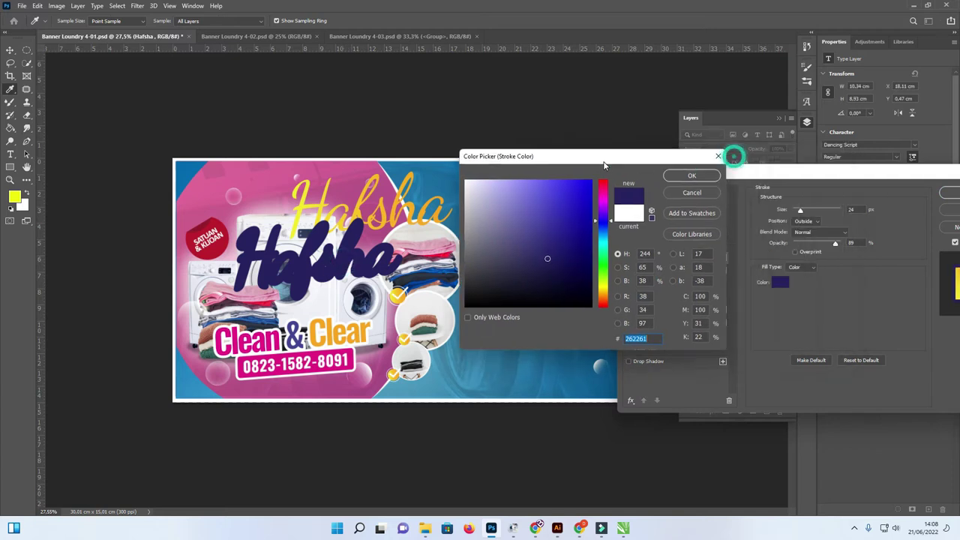
left_click(690, 174)
mouse_move(703, 177)
left_mouse_down()
mouse_move(772, 192)
mouse_move(729, 200)
left_mouse_up()
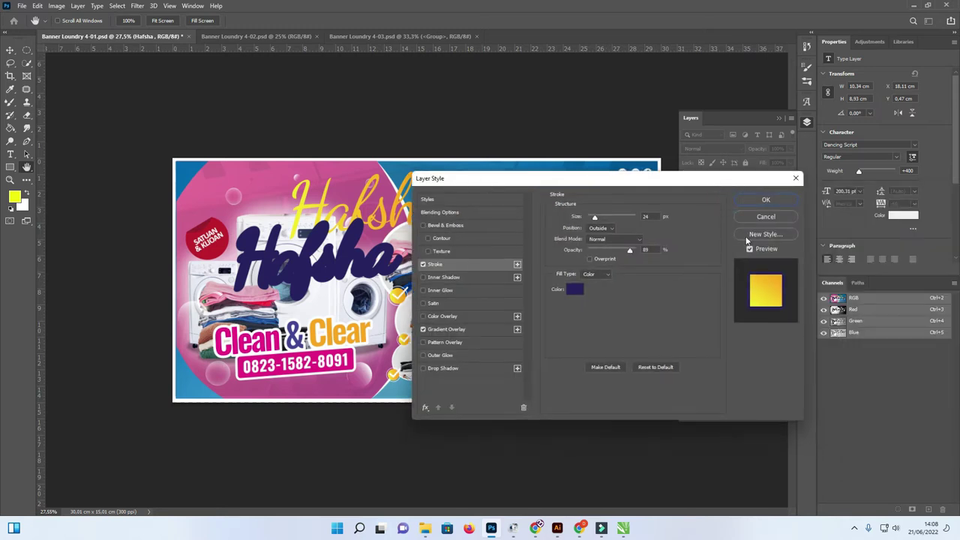
left_click(749, 204)
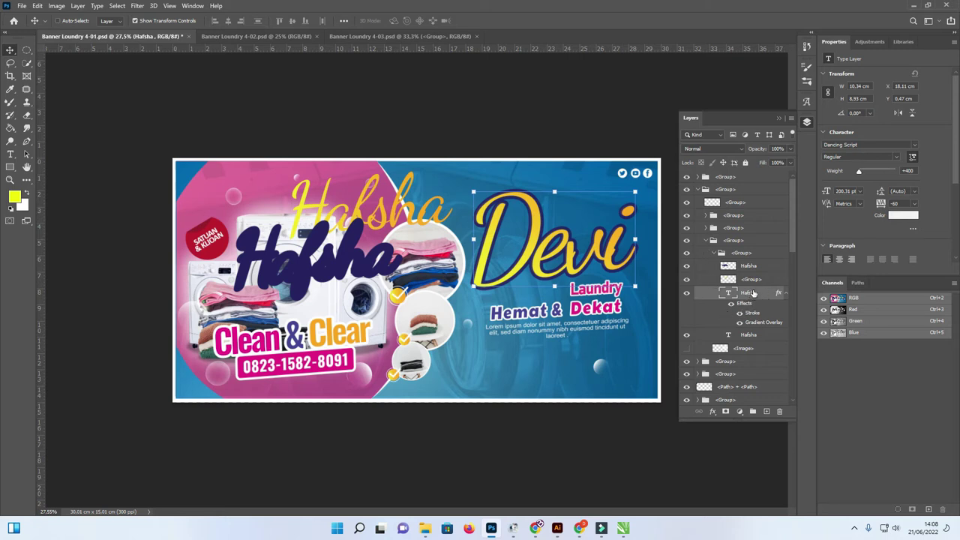
Step: Duplicate the Devi layer, turn off the copy's gradient, and nudge it into a dark offset shadow
key("ctrl+j")
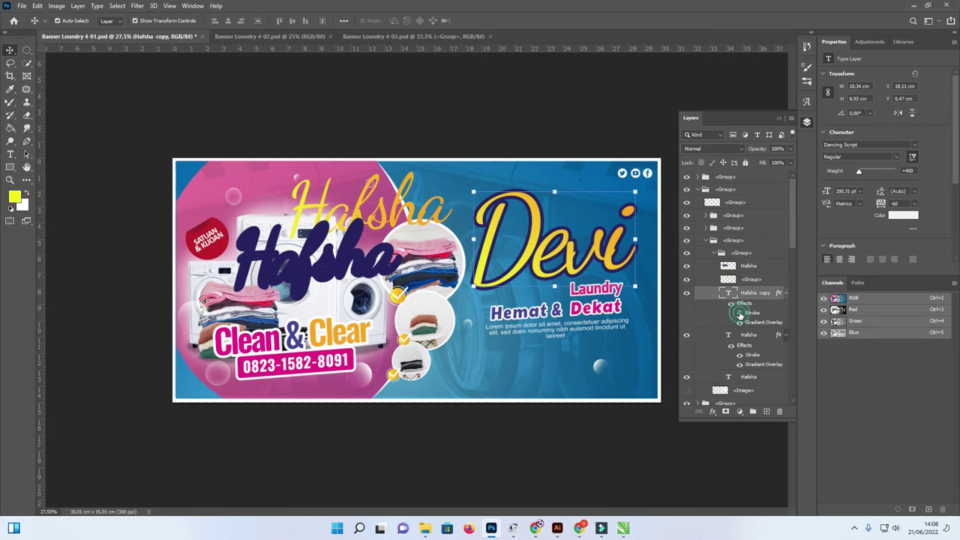
left_click(686, 335)
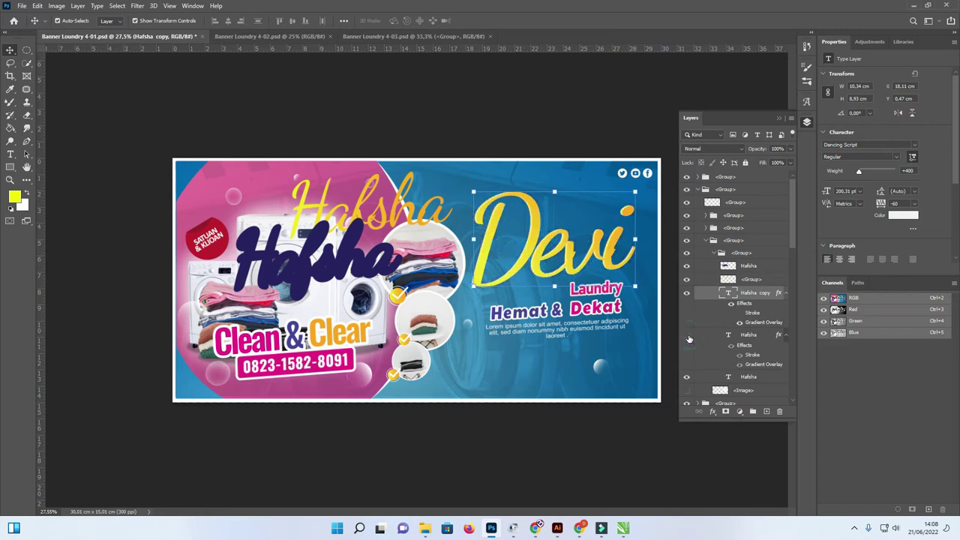
left_click(685, 337)
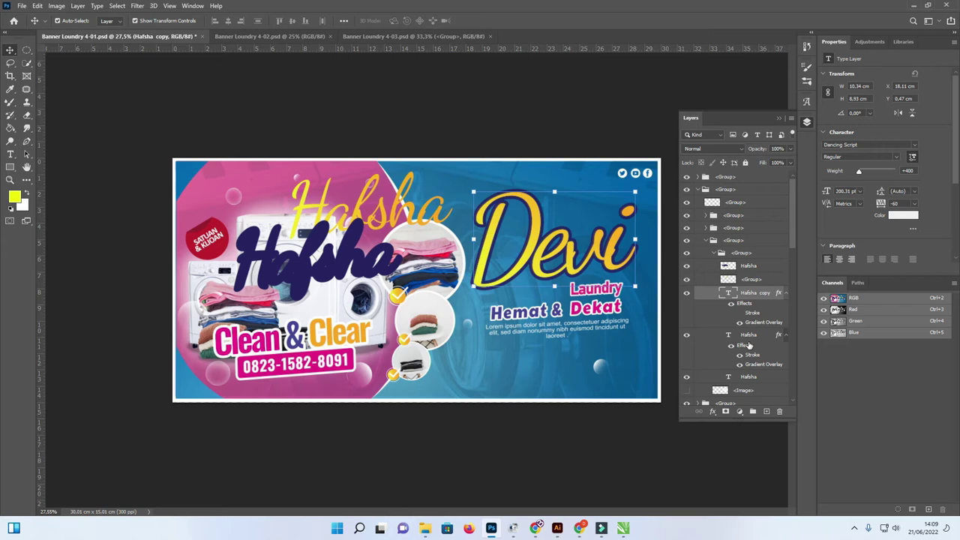
left_click(740, 364)
left_click(749, 338)
key("Right")
key("Right")
key("Right")
key("Right")
key("Right")
key("Right")
key("Right")
key("Right")
key("Left")
key("Left")
key("Left")
key("Right")
key("Right")
key("Down")
key("Down")
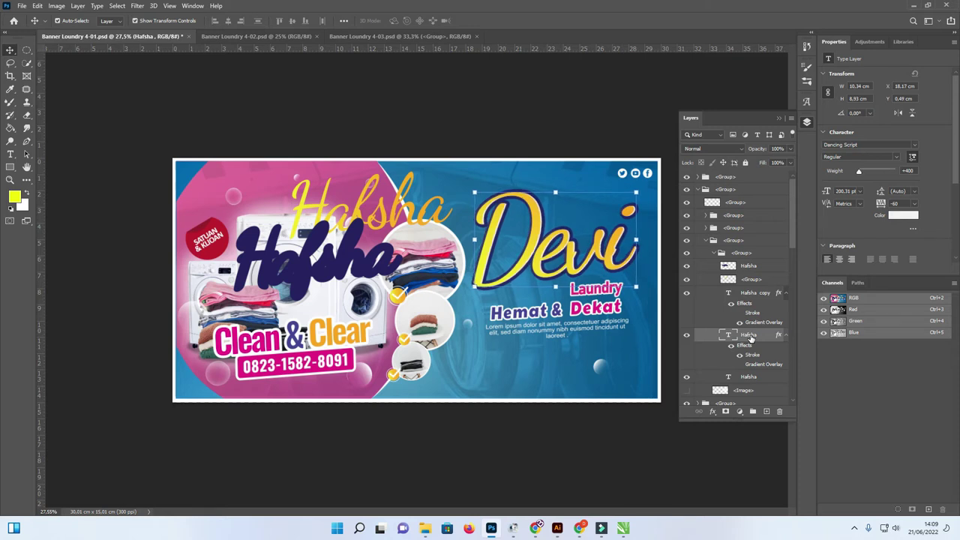
key("Right")
key("Right")
key("Right")
key("Left")
key("Left")
key("Up")
Step: Select and delete the dark blue Hafsha lettering from the banner
left_click(453, 133)
left_click(412, 213)
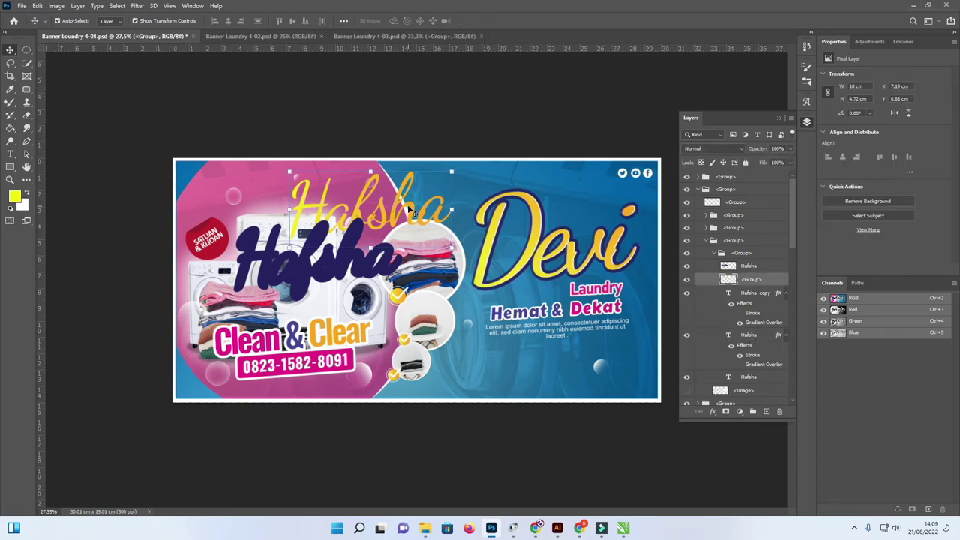
left_click(324, 249)
key("Delete")
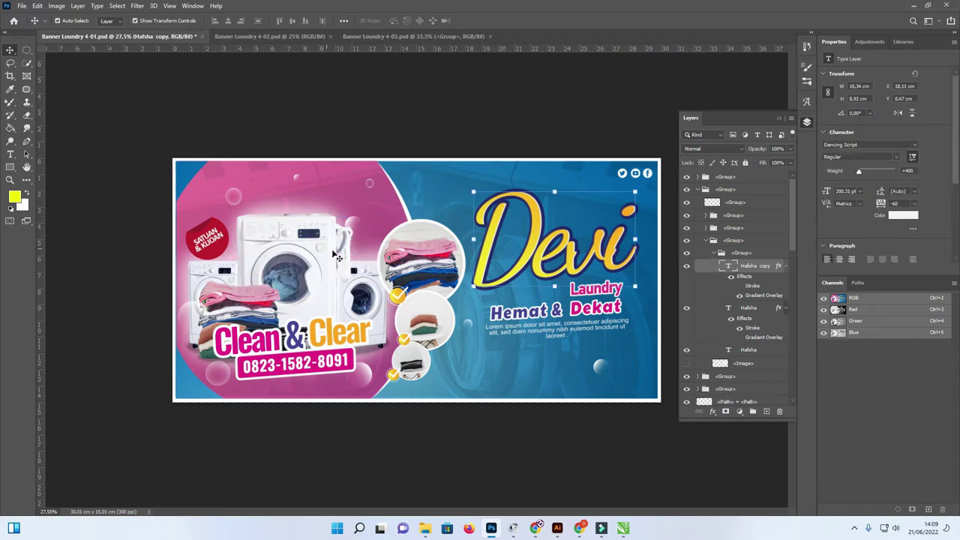
left_click(424, 257)
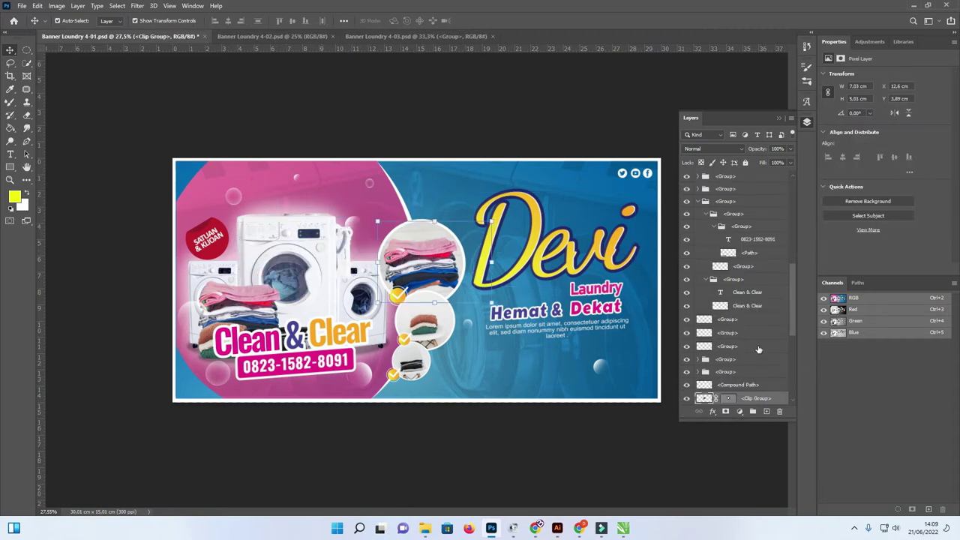
Step: Load the clothes-circle outline as a selection, then clear it with Ctrl+D
scroll(759, 350, "down", 2)
scroll(758, 349, "down", 2)
left_click(706, 300, "ctrl")
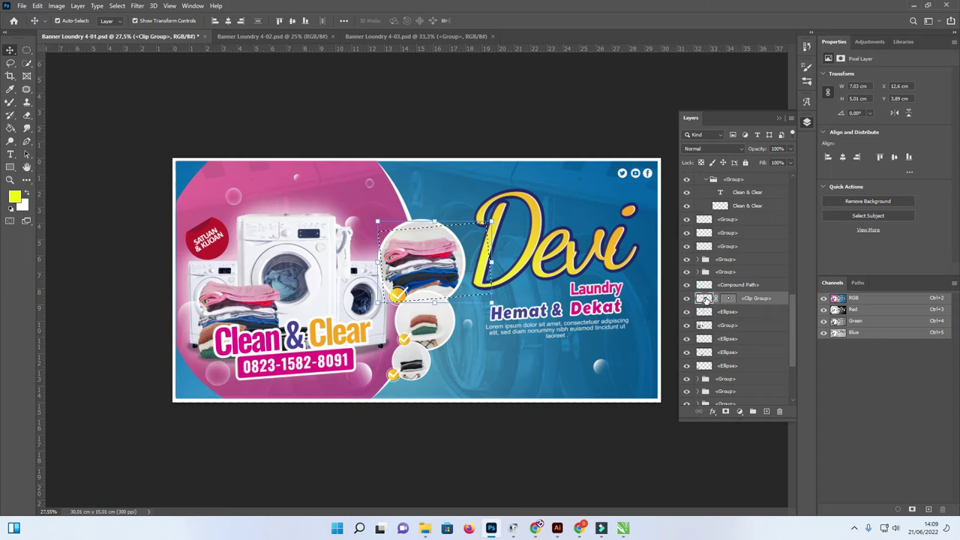
left_click(726, 299)
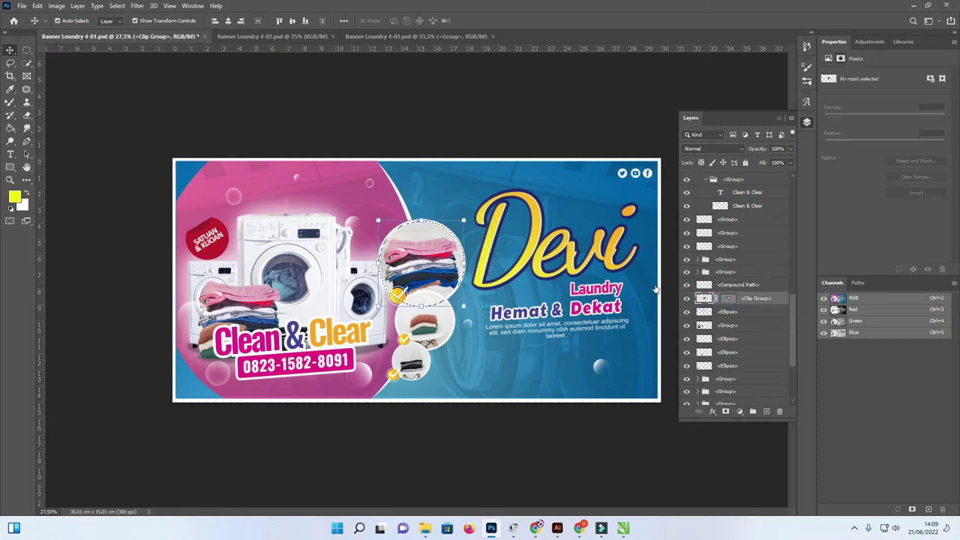
scroll(424, 247, "up", 3)
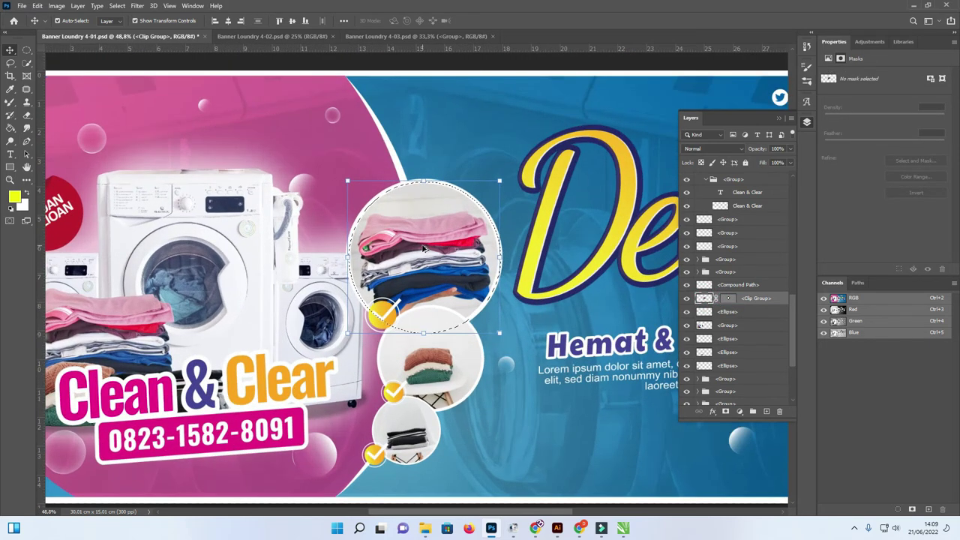
scroll(417, 255, "down", 1)
scroll(414, 256, "down", 1)
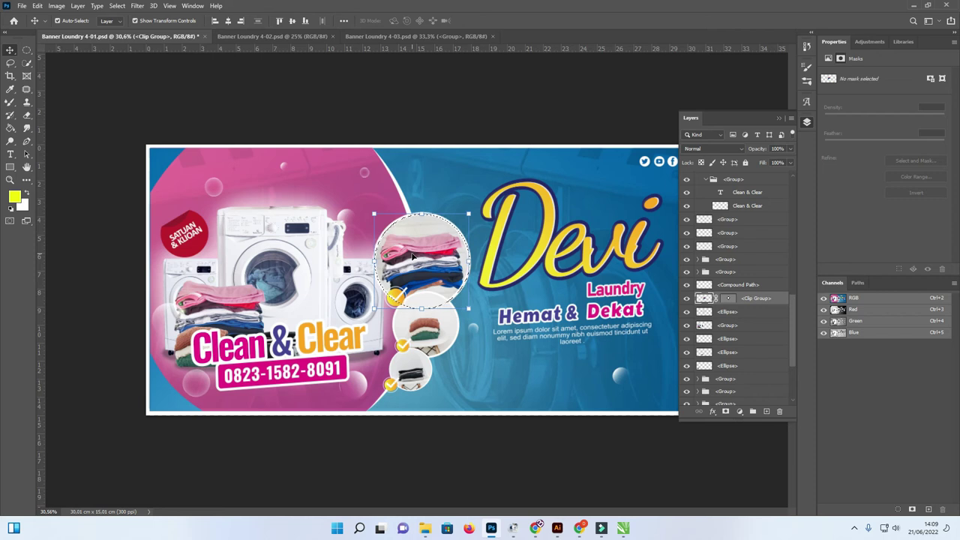
left_click(450, 99)
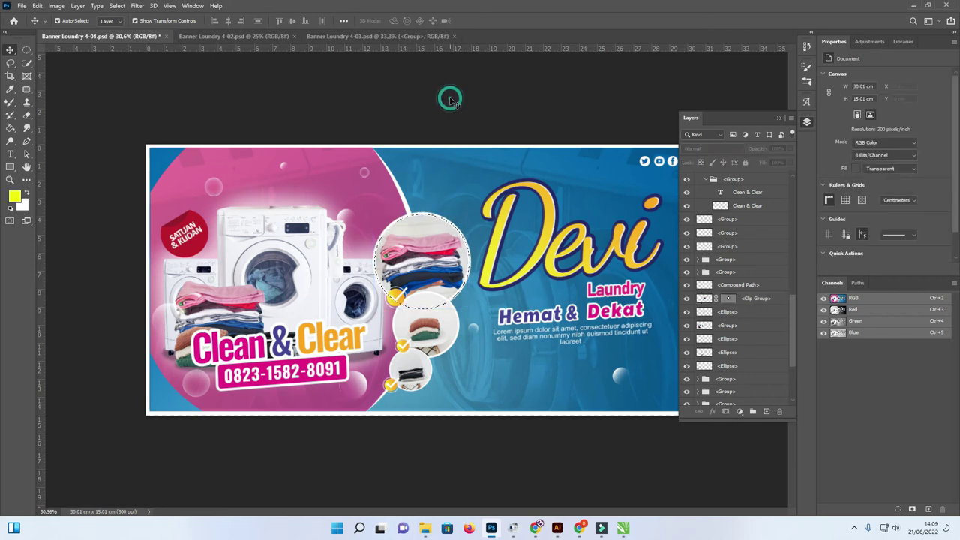
key("ctrl+d")
Step: Drag the planetcare laundry-room photo from the Banner Loundry folder into Photoshop
key("alt+Tab")
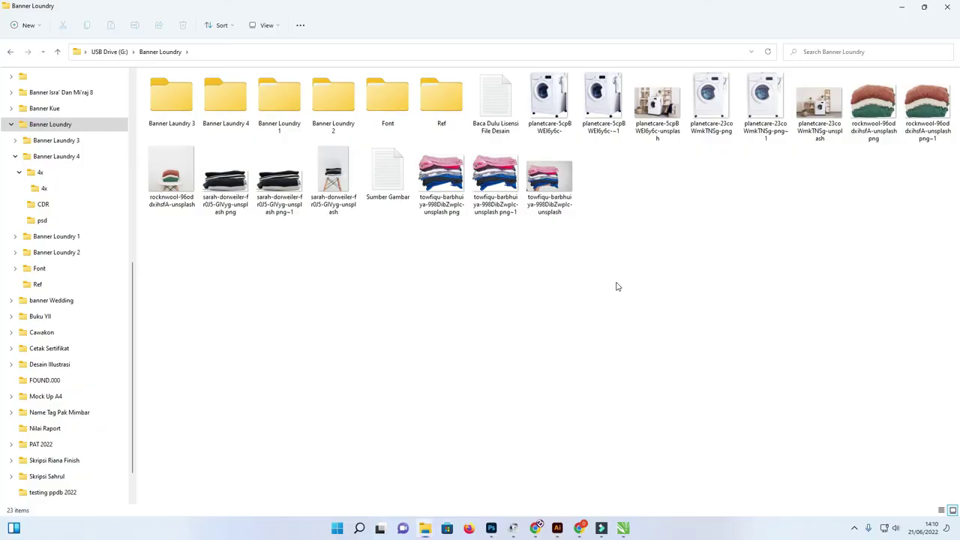
left_click_drag(657, 102, 674, 202)
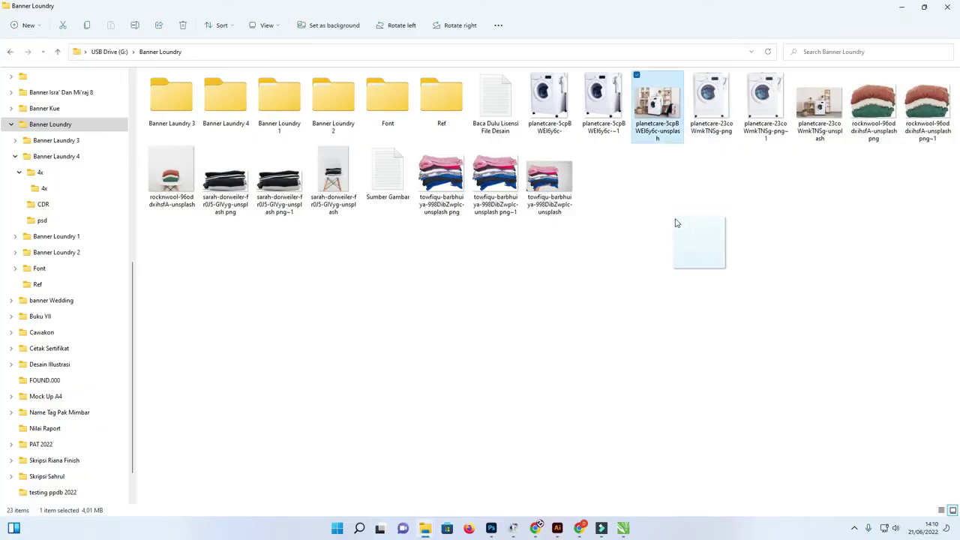
key("alt+Tab")
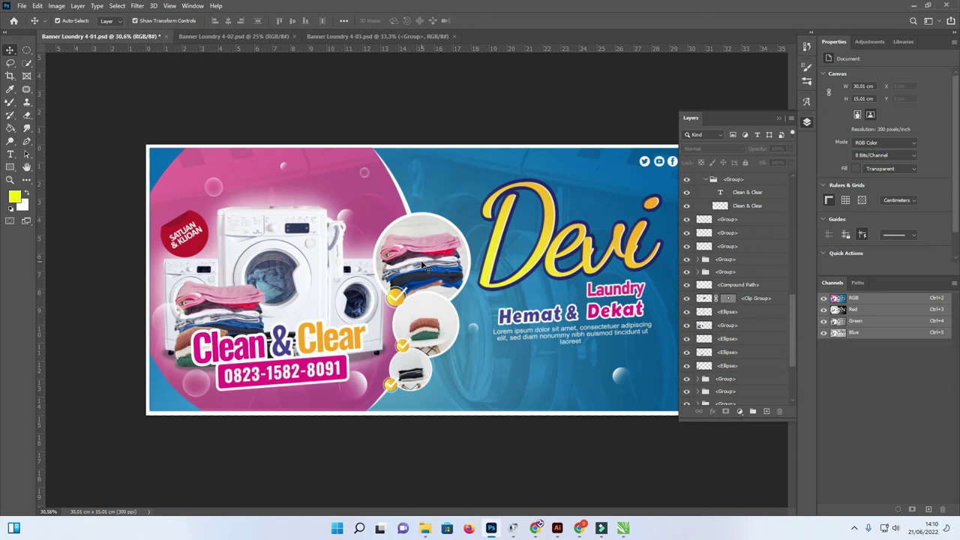
Step: Place the laundry-room photo at reduced opacity, scaled to 4.80%, over the top circle
left_click_drag(422, 266, 422, 261)
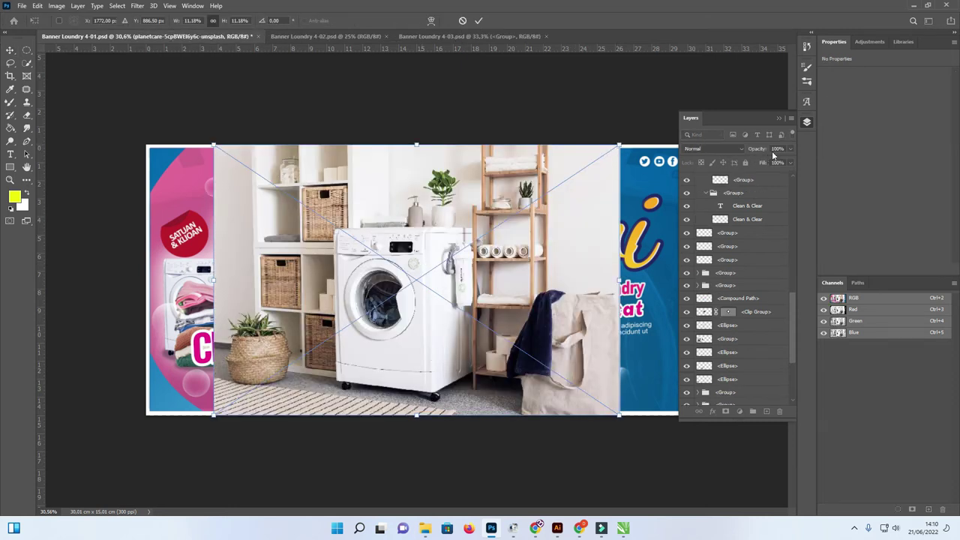
left_click(790, 149)
left_click_drag(778, 160, 754, 161)
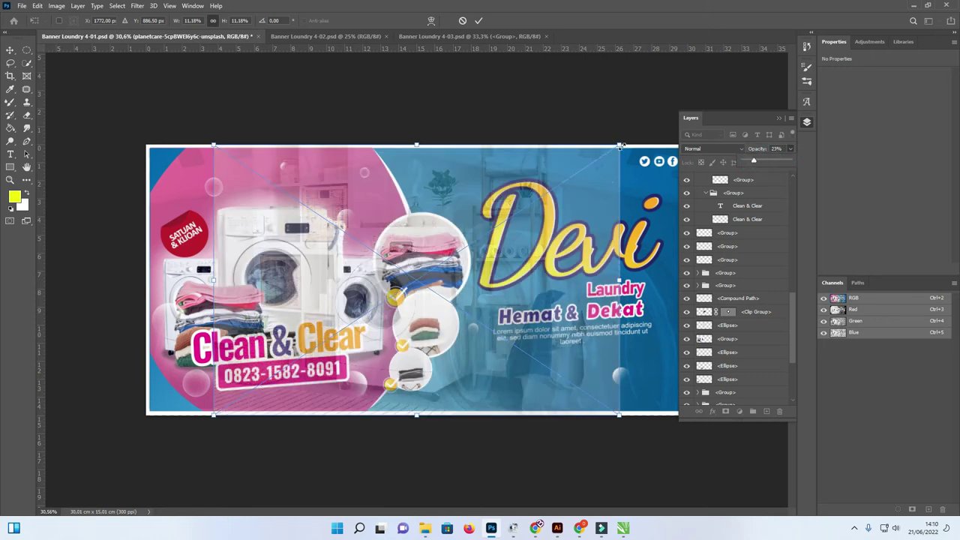
left_click_drag(620, 147, 503, 221)
left_click_drag(436, 244, 439, 222)
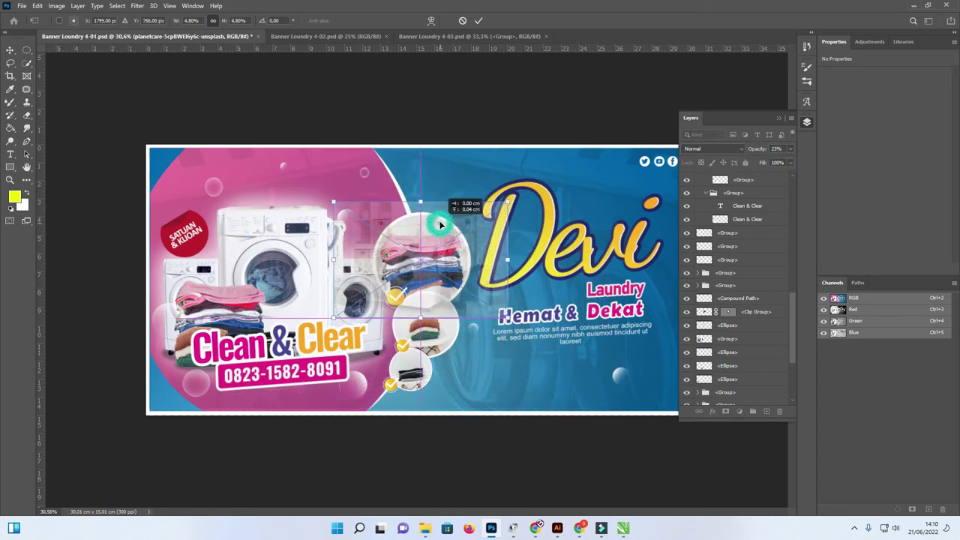
Step: Load the top circle's outline and mask the photo to it at 100% opacity
left_click(728, 314)
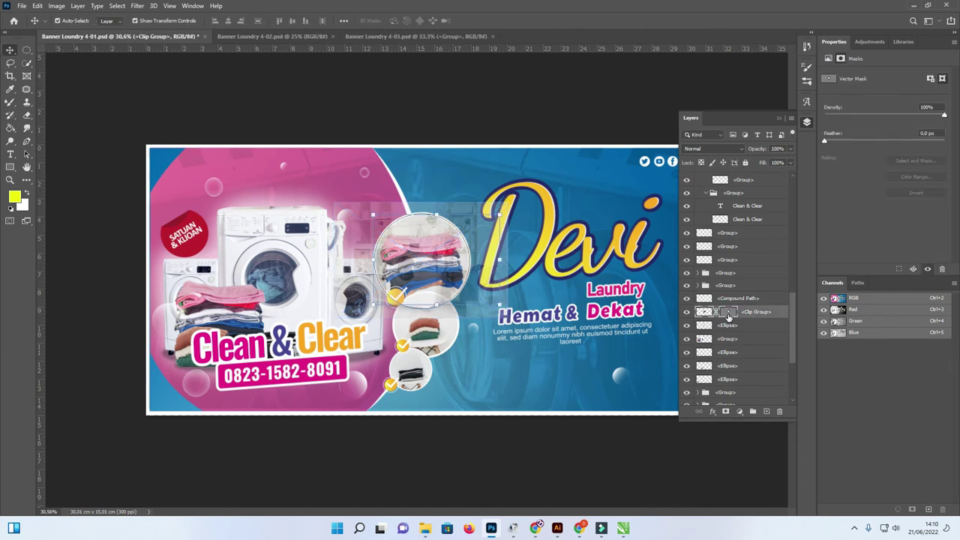
left_click(729, 313)
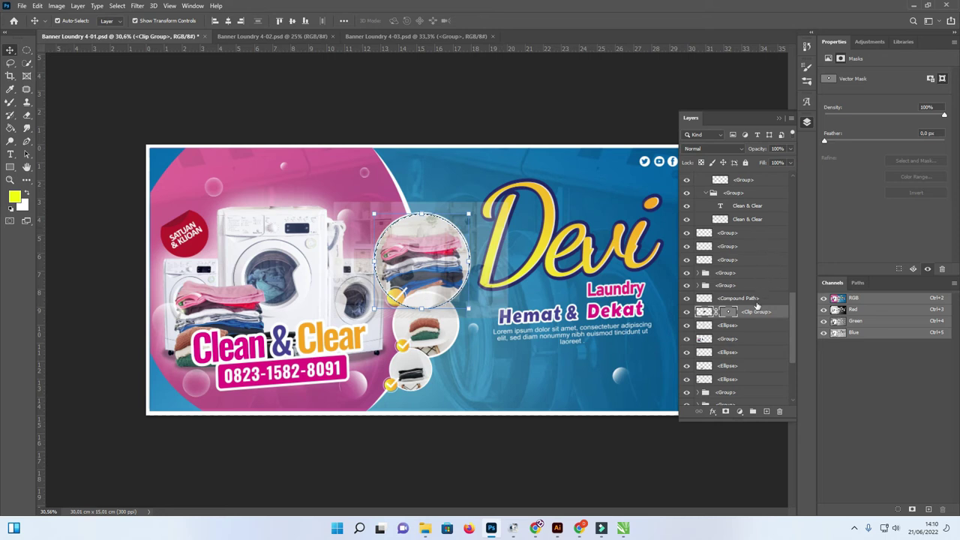
left_click_drag(794, 319, 789, 196)
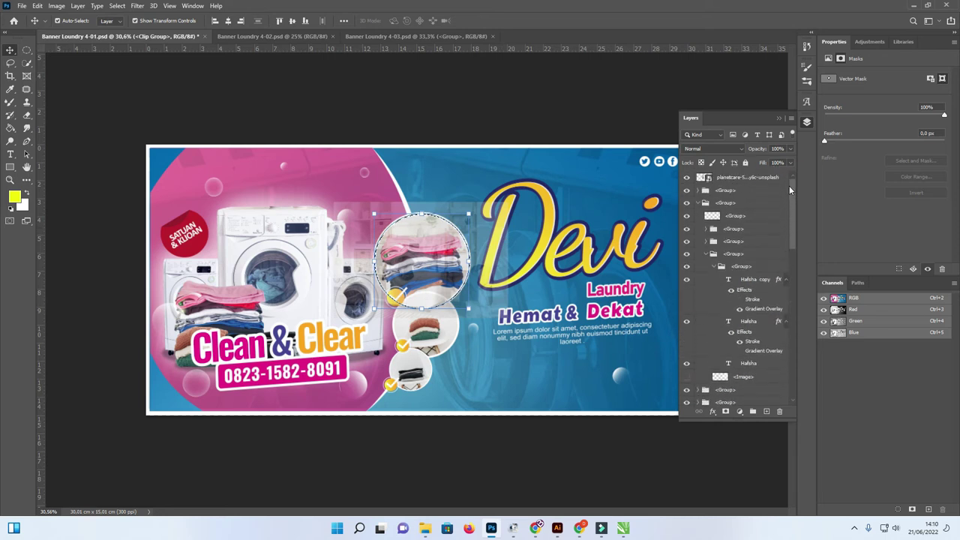
left_click(758, 178)
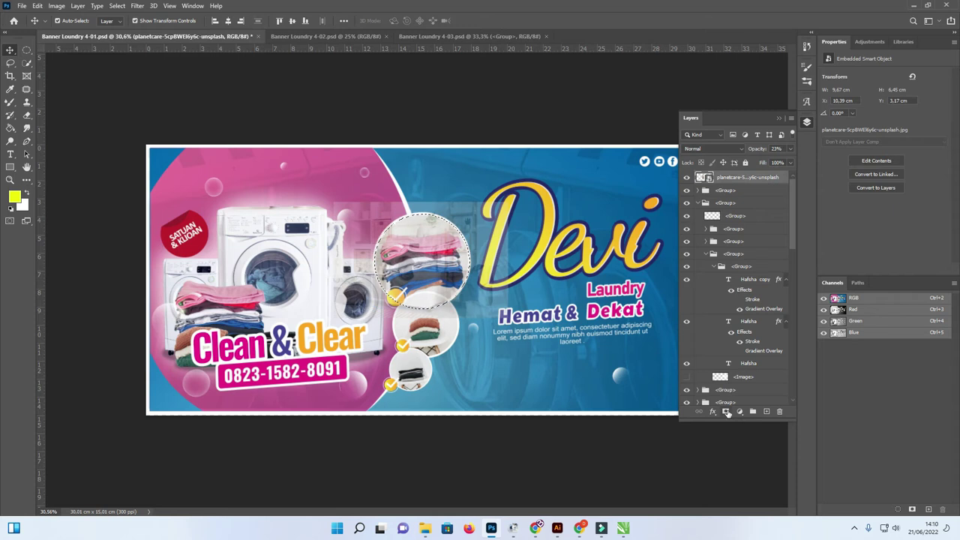
left_click(791, 148)
left_click_drag(754, 160, 804, 160)
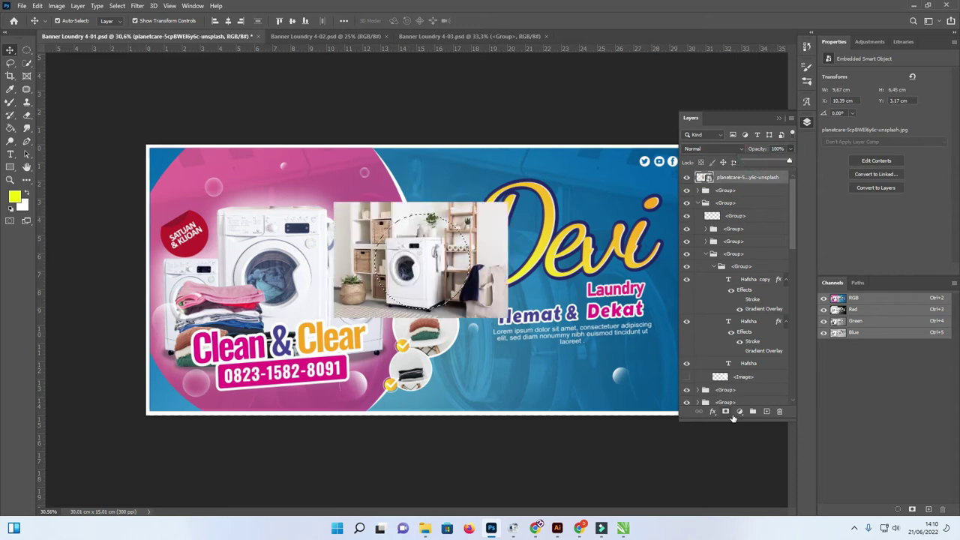
left_click(726, 412)
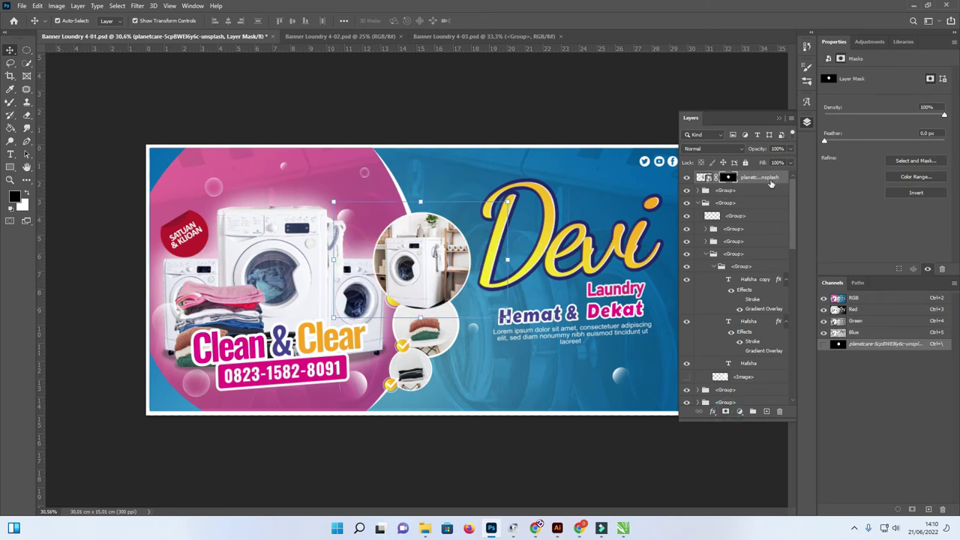
Step: Drag the masked photo layer further down the layer stack
mouse_move(769, 182)
left_mouse_down()
mouse_move(768, 408)
mouse_move(779, 337)
left_mouse_up()
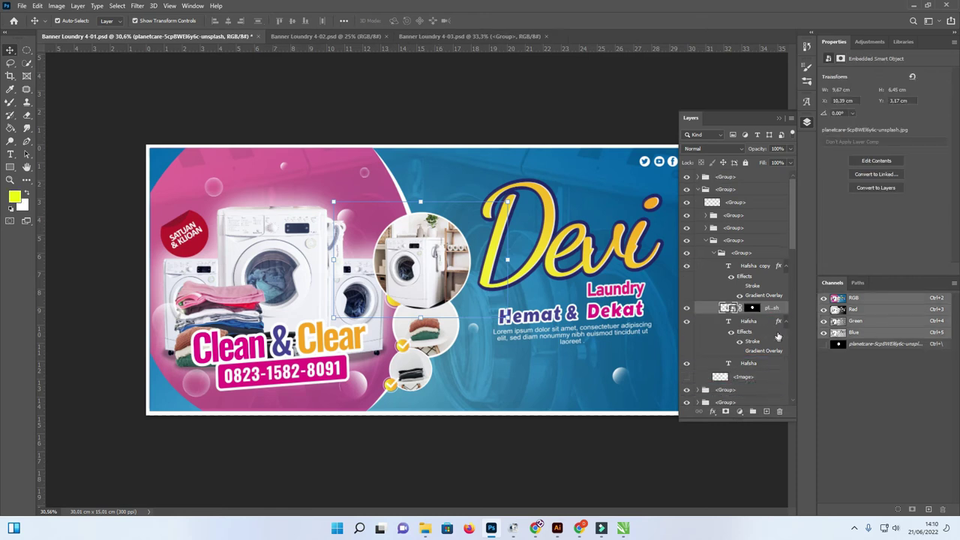
left_click_drag(788, 241, 790, 263)
left_click_drag(771, 214, 758, 352)
Step: Drop the laundry photo layer into a lower group and expand that group
left_click_drag(791, 266, 787, 315)
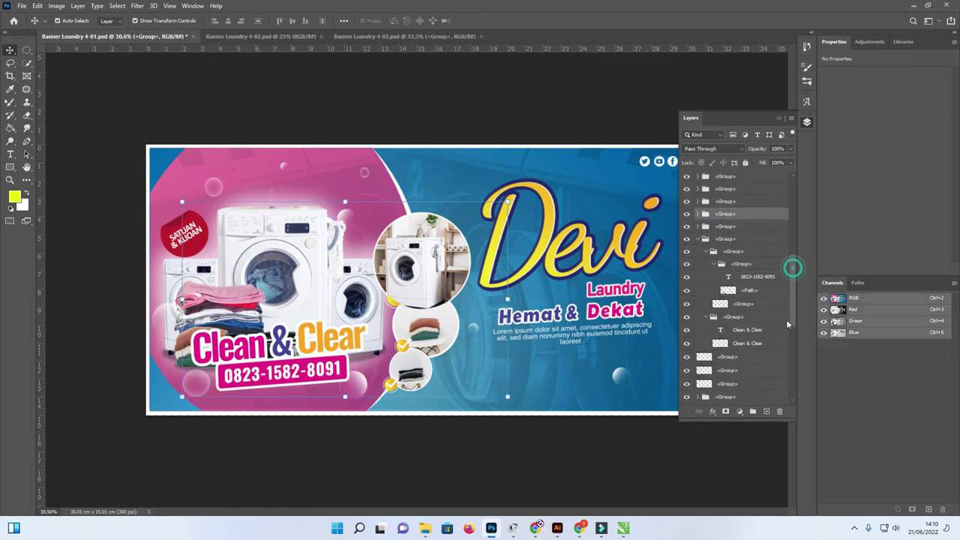
scroll(787, 315, "down", 2)
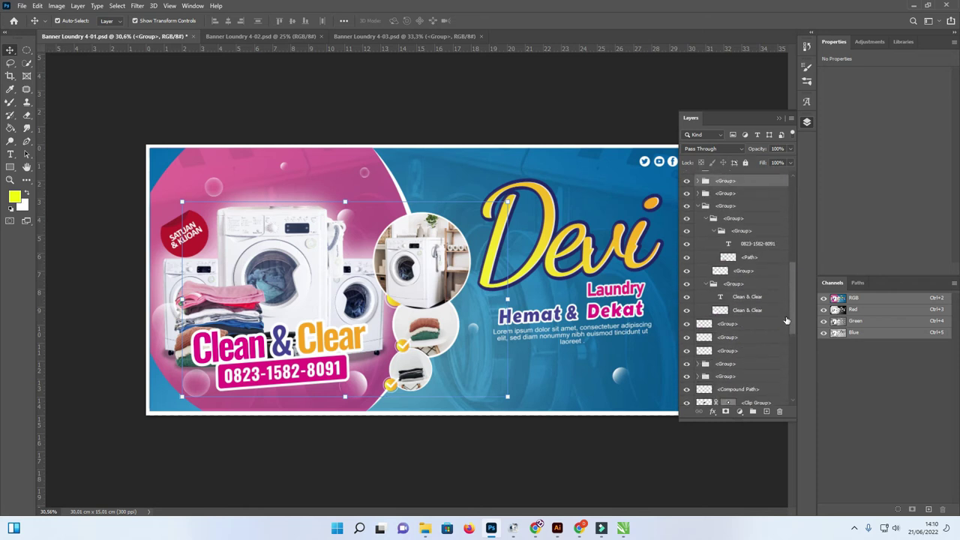
scroll(747, 191, "up", 1)
scroll(755, 203, "up", 2)
scroll(761, 214, "up", 2)
scroll(765, 222, "up", 2)
scroll(765, 227, "down", 2)
scroll(762, 231, "down", 2)
scroll(759, 235, "down", 2)
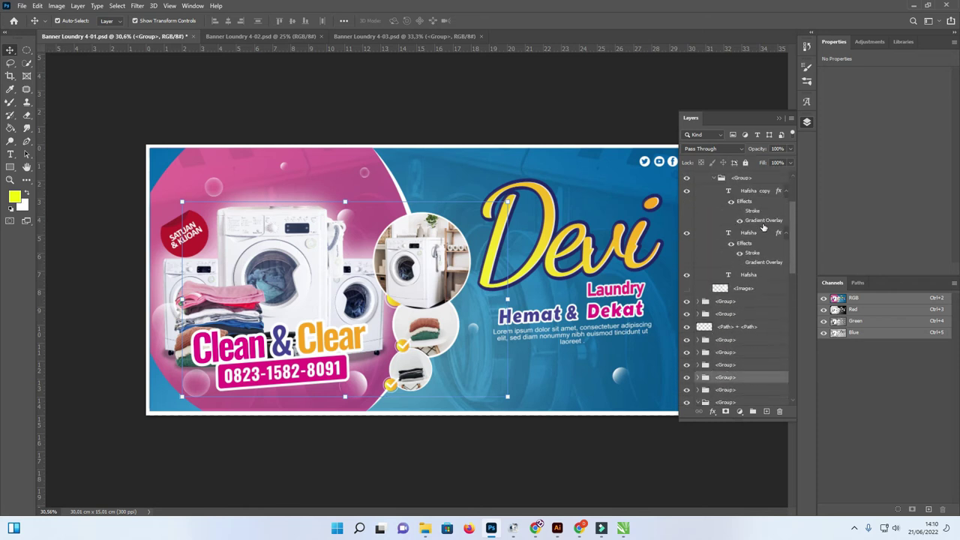
scroll(757, 239, "down", 2)
left_click(699, 277)
Step: Move the photo layer out of the group to just below <Compound Path>, then deselect
mouse_move(764, 291)
left_mouse_down()
mouse_move(766, 409)
mouse_move(766, 393)
left_mouse_up()
scroll(780, 312, "down", 2)
scroll(781, 289, "down", 3)
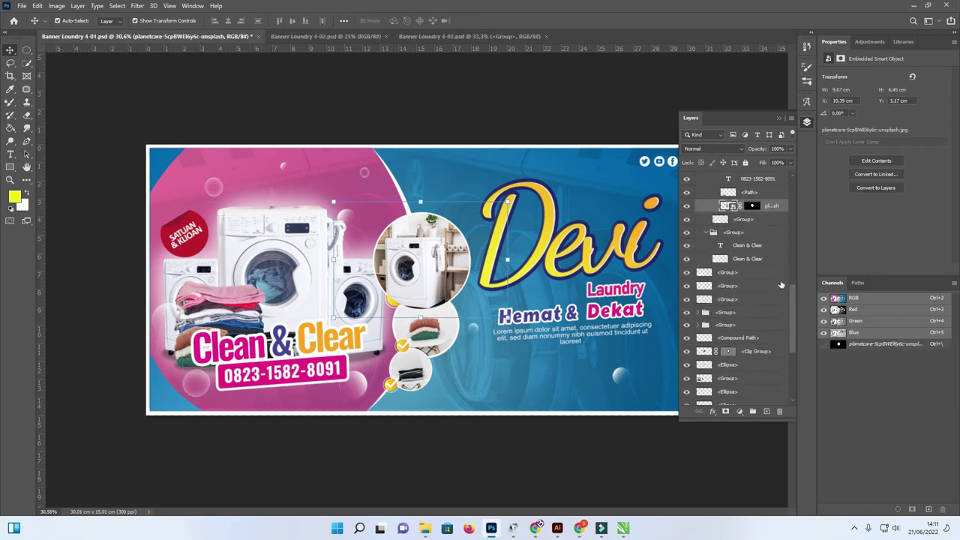
left_click_drag(772, 215, 739, 344)
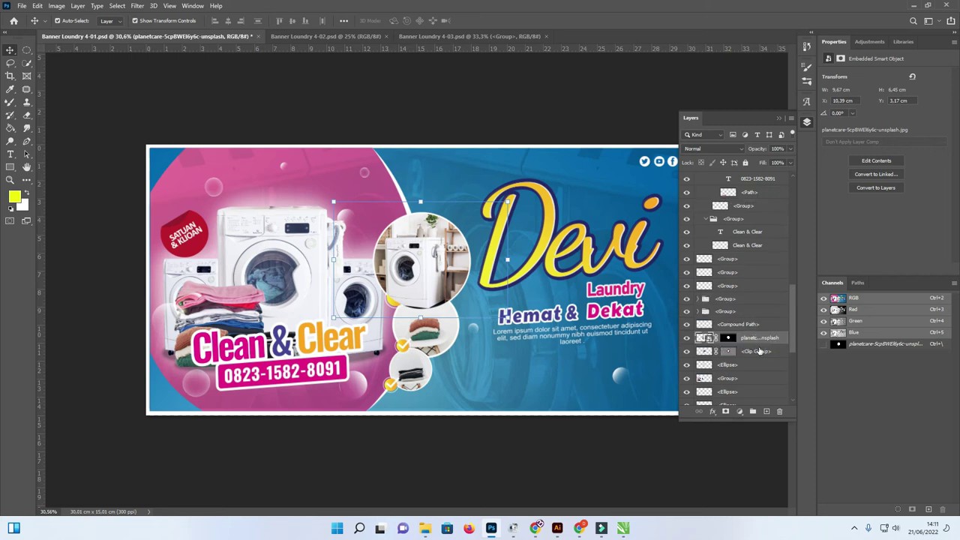
left_click(461, 100)
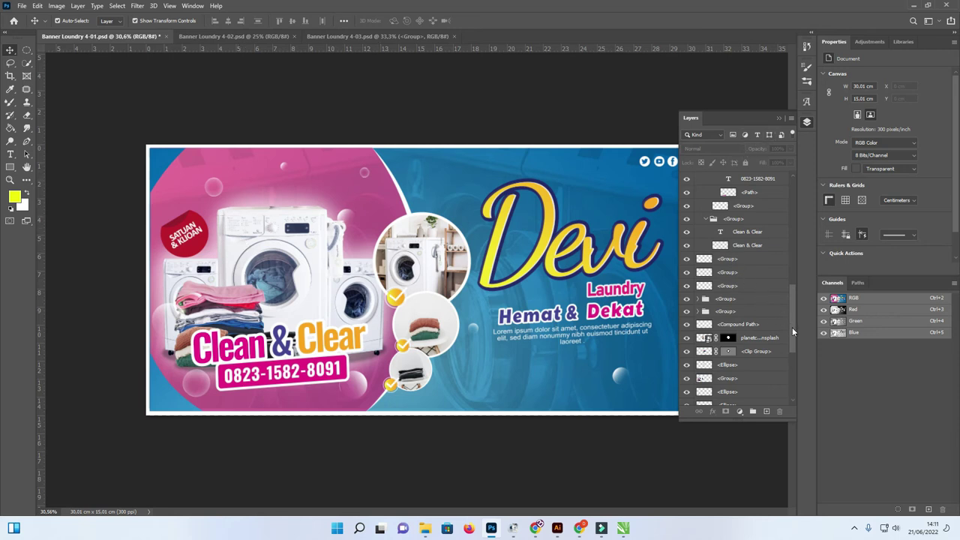
Step: Select the Hafsha title text layer and open its Layer Style settings
left_click_drag(792, 327, 791, 262)
left_click(620, 255)
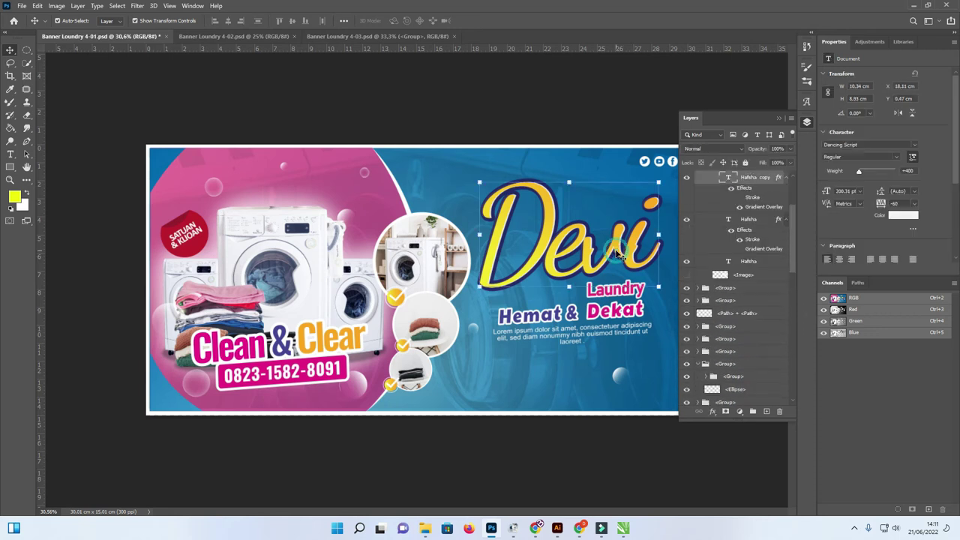
scroll(754, 247, "up", 1)
left_click(767, 234)
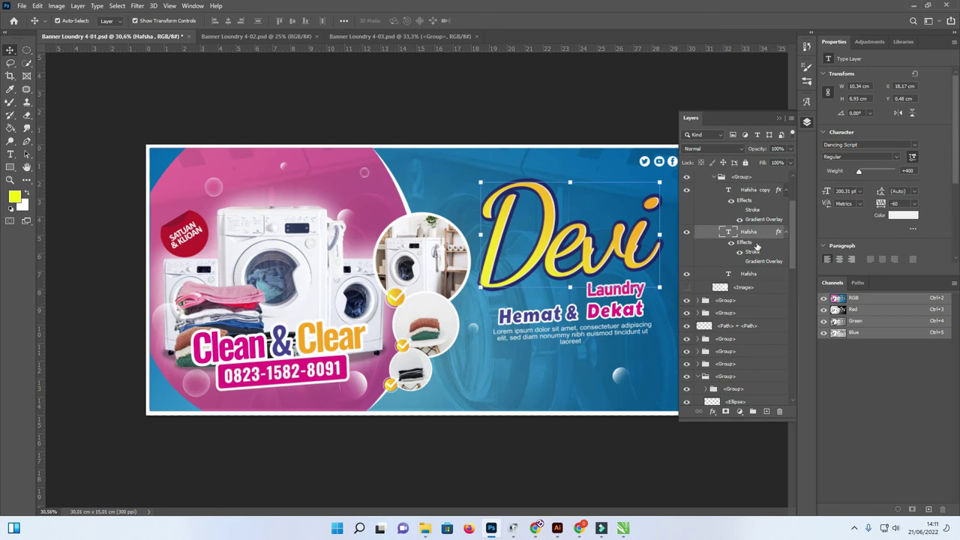
double_click(746, 244)
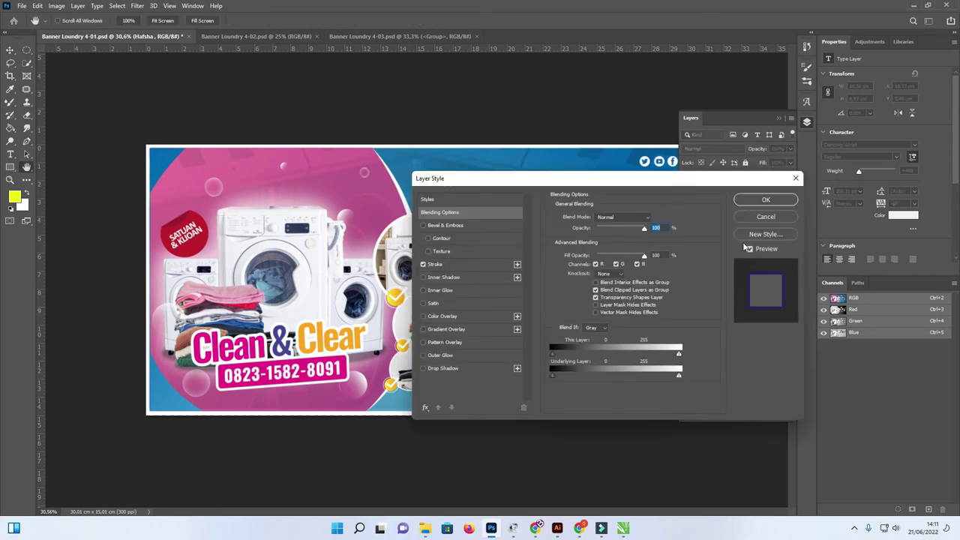
left_click_drag(607, 186, 878, 151)
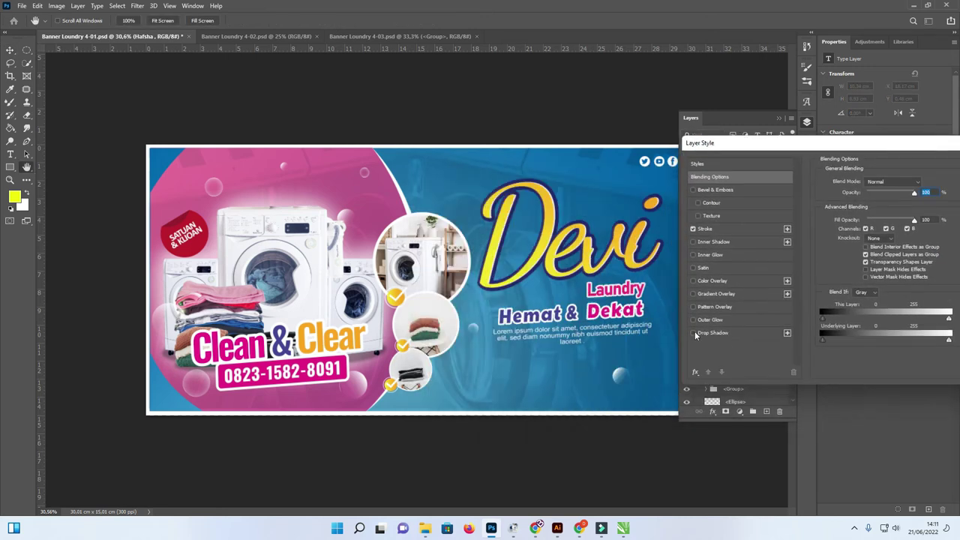
Step: Turn on a white Drop Shadow at 100% opacity
left_click(749, 332)
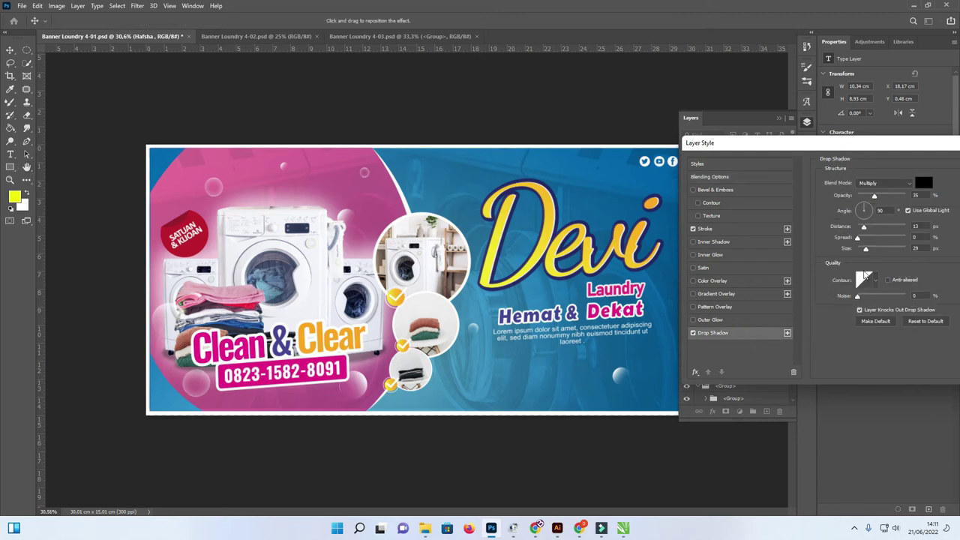
left_click(924, 183)
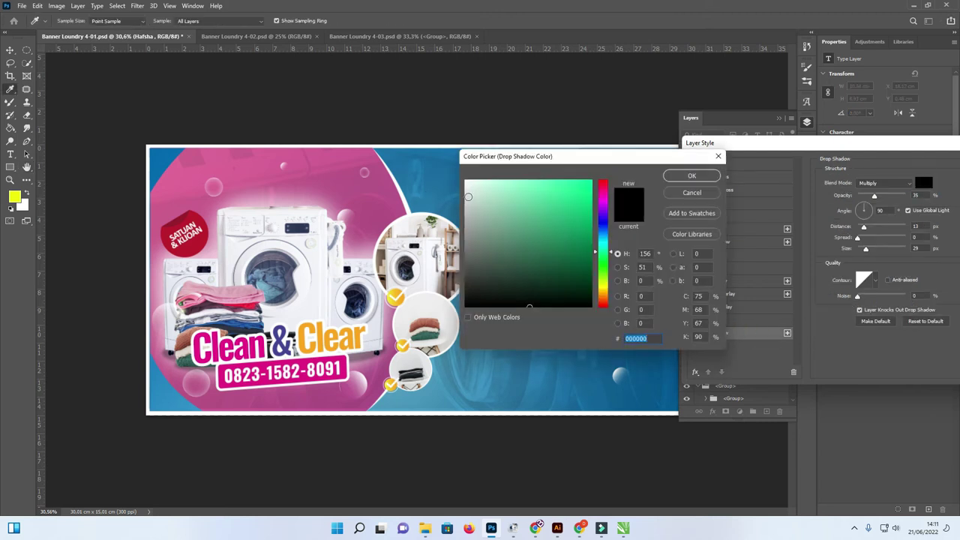
left_click(466, 182)
left_click(692, 176)
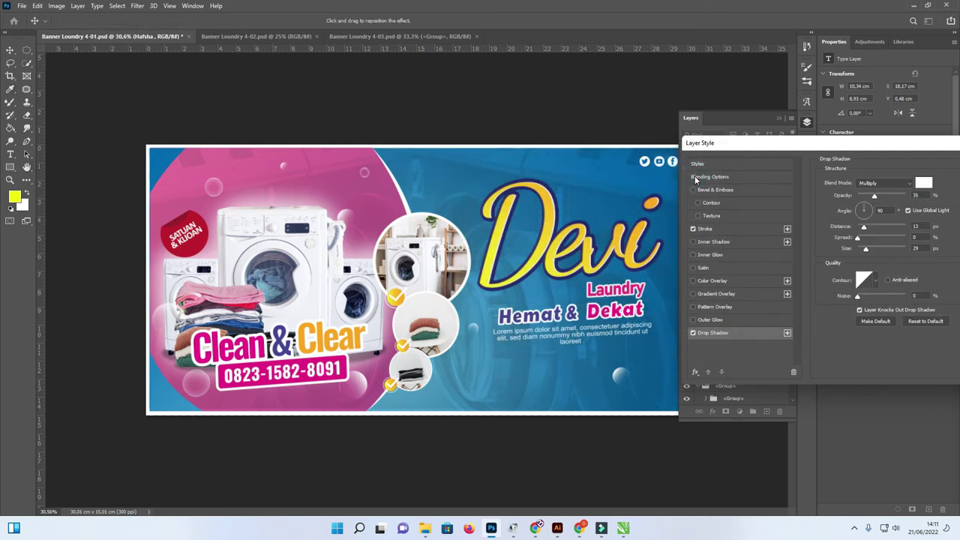
left_click_drag(839, 147, 830, 149)
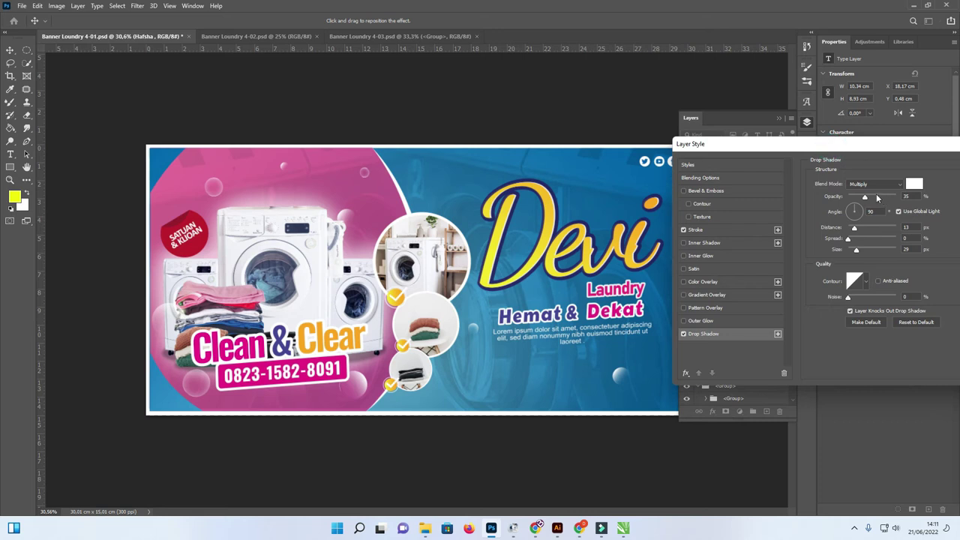
left_click_drag(867, 197, 895, 196)
Step: Set the drop shadow's blend mode to Screen
left_click_drag(839, 146, 798, 146)
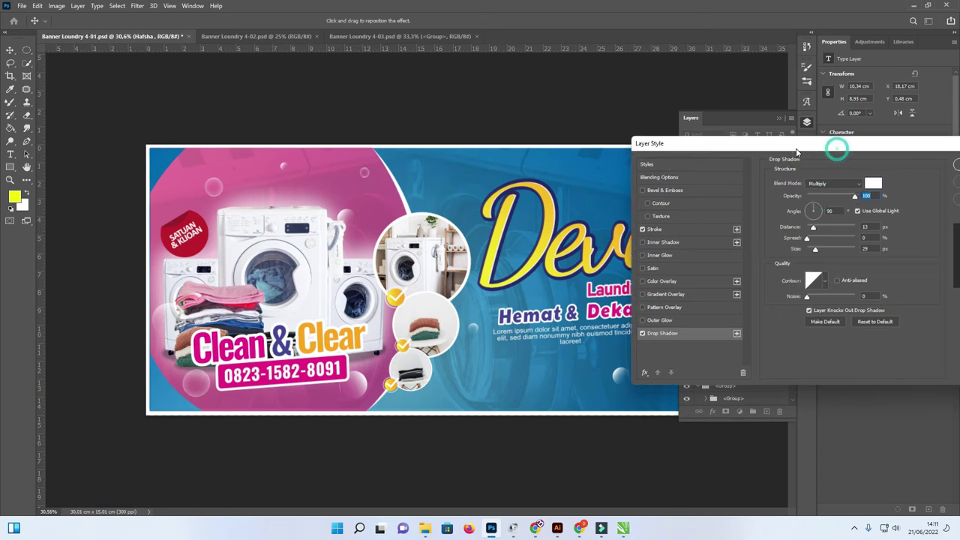
left_click(828, 188)
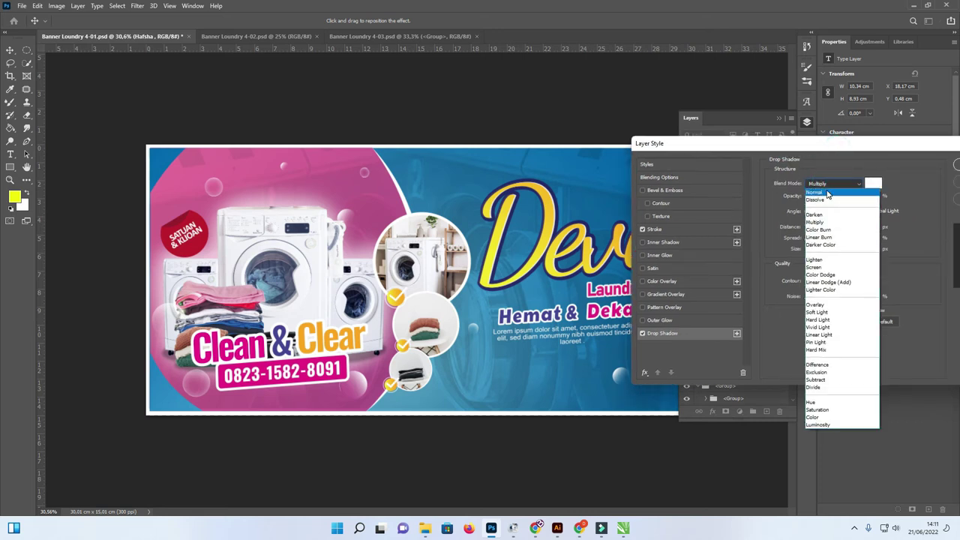
left_click(828, 191)
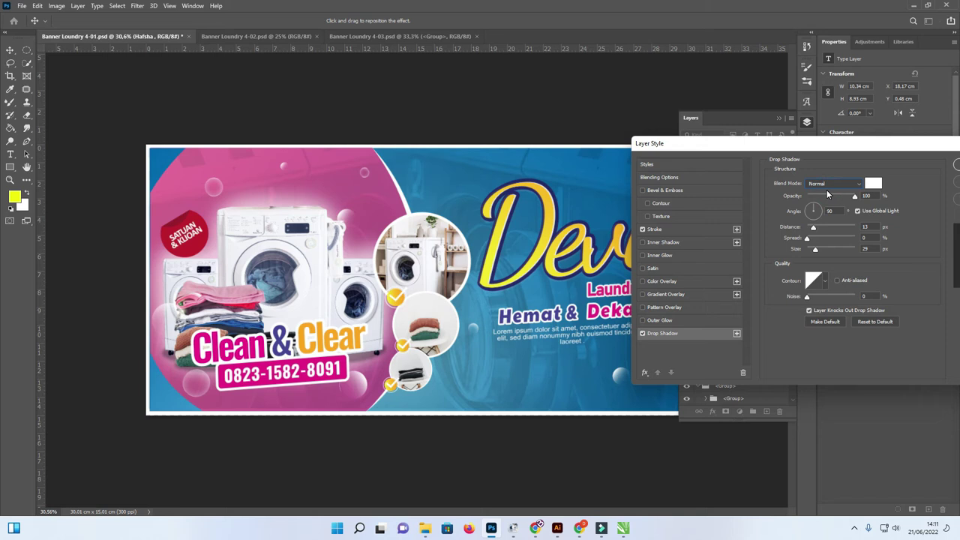
left_click(827, 189)
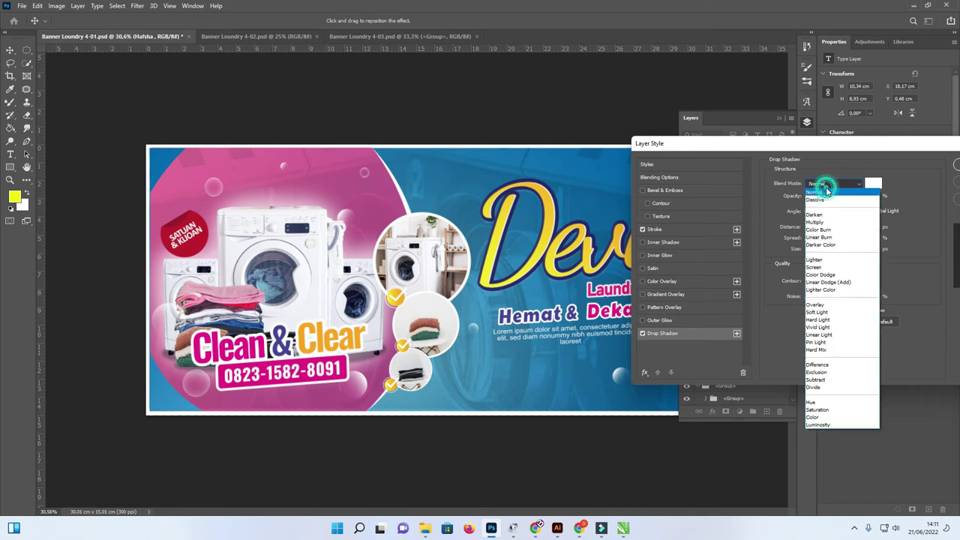
left_click(831, 267)
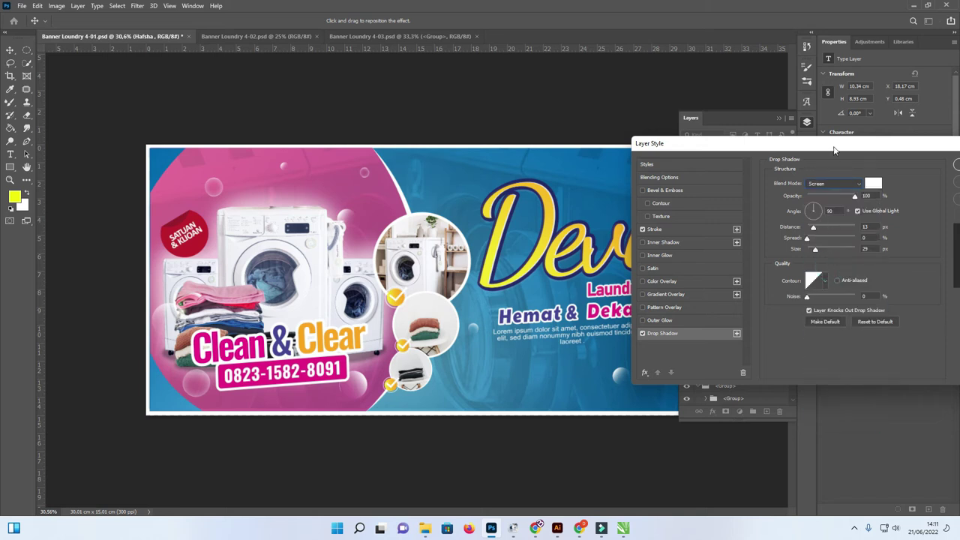
left_click_drag(835, 150, 811, 150)
Step: Apply the white Screen drop shadow and close Layer Style
left_click(939, 147)
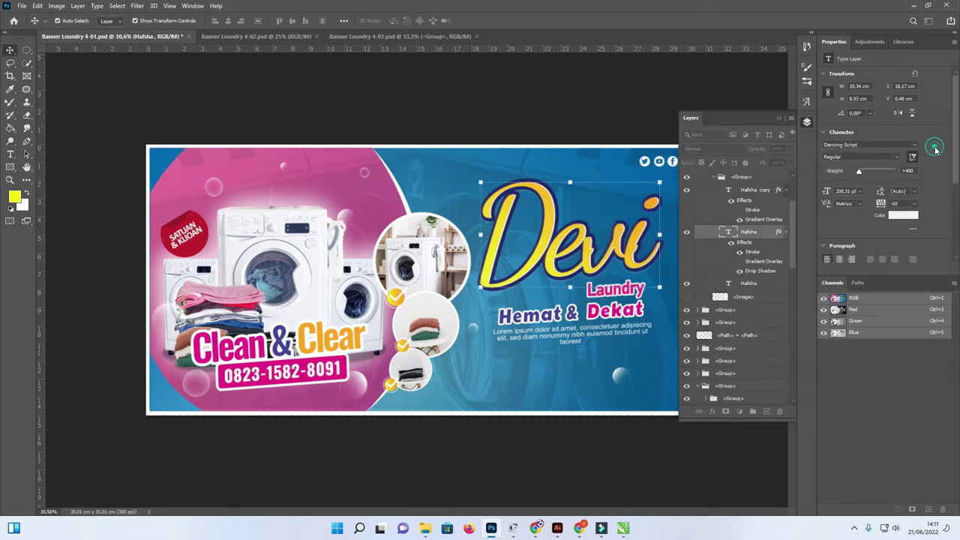
scroll(763, 254, "up", 1)
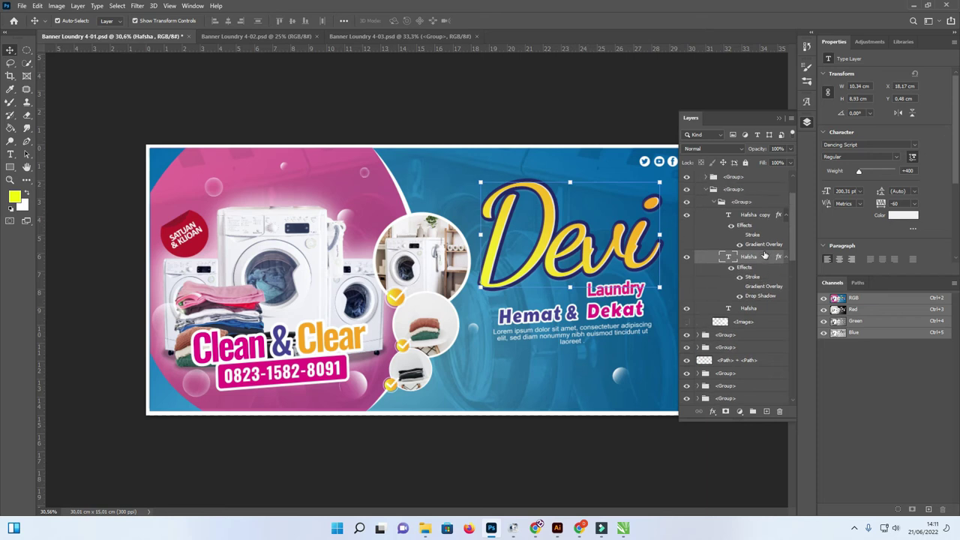
scroll(690, 247, "up", 1)
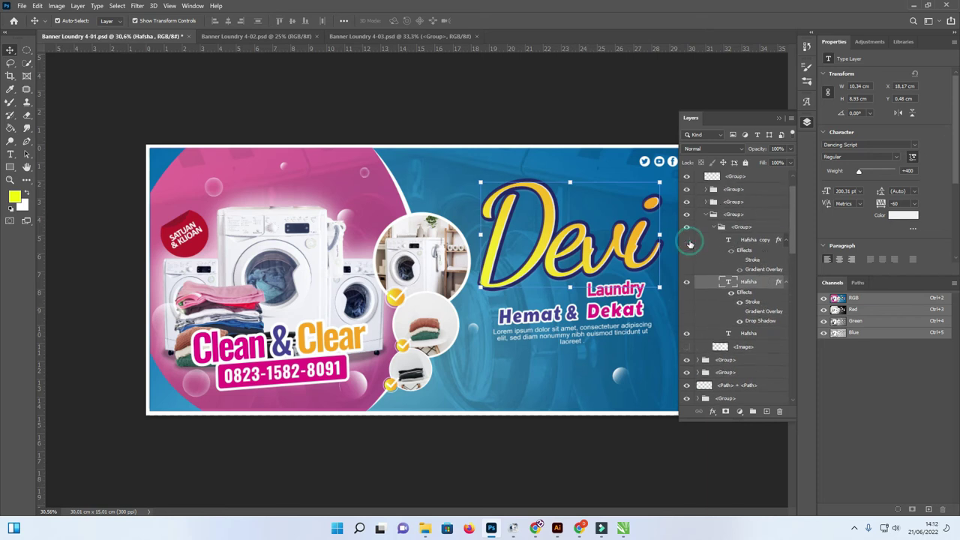
Step: Toggle the gradient copy and title layers to compare, then reopen the Drop Shadow settings
left_click(686, 240)
left_click(686, 281)
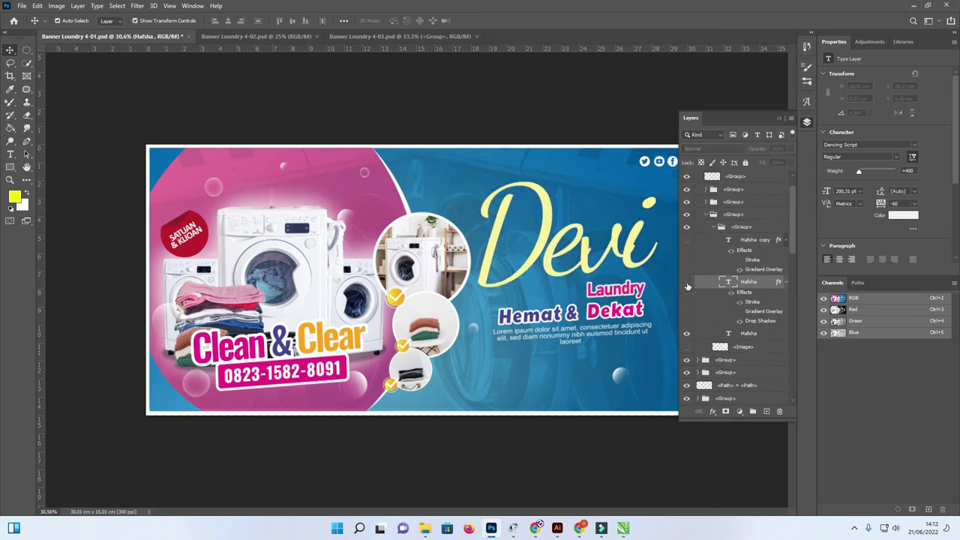
left_click(687, 282)
left_click(686, 240)
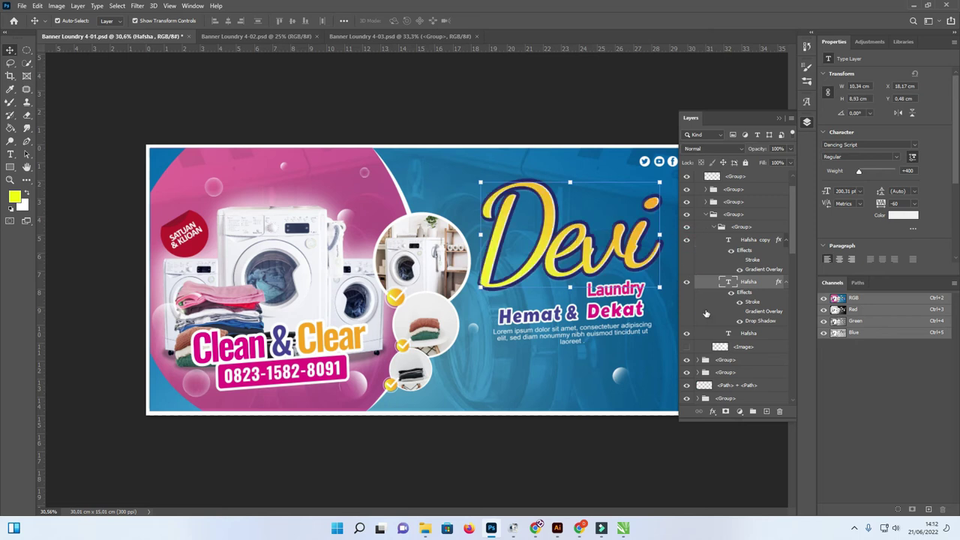
double_click(757, 323)
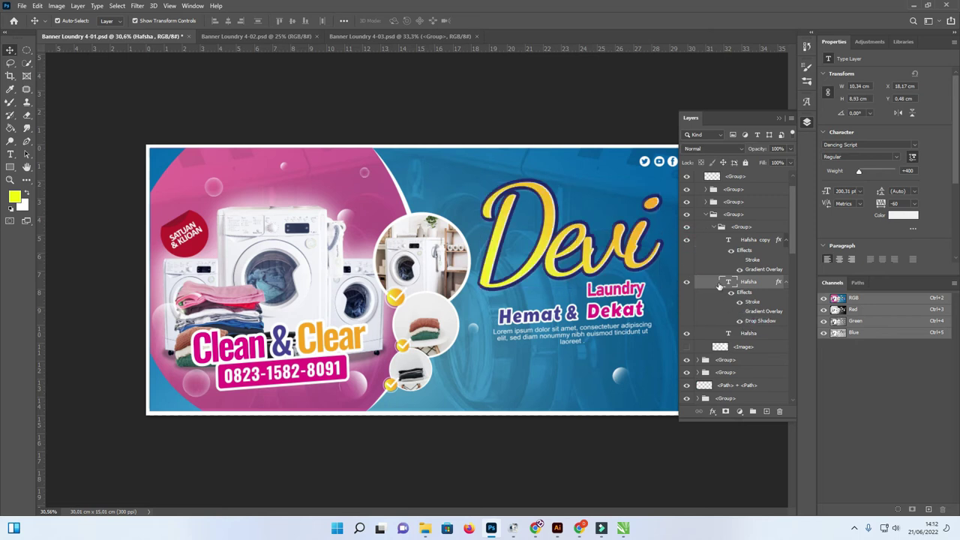
left_click_drag(634, 131, 716, 118)
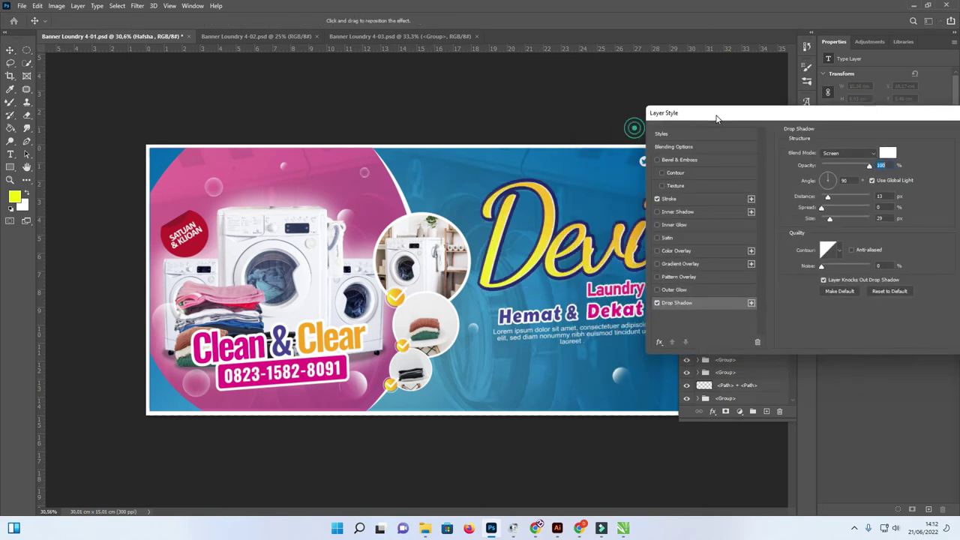
Step: Set the Devi drop shadow to 122 px size, 42% spread and 32% opacity, and apply it
left_click(713, 309)
left_click_drag(830, 220, 841, 217)
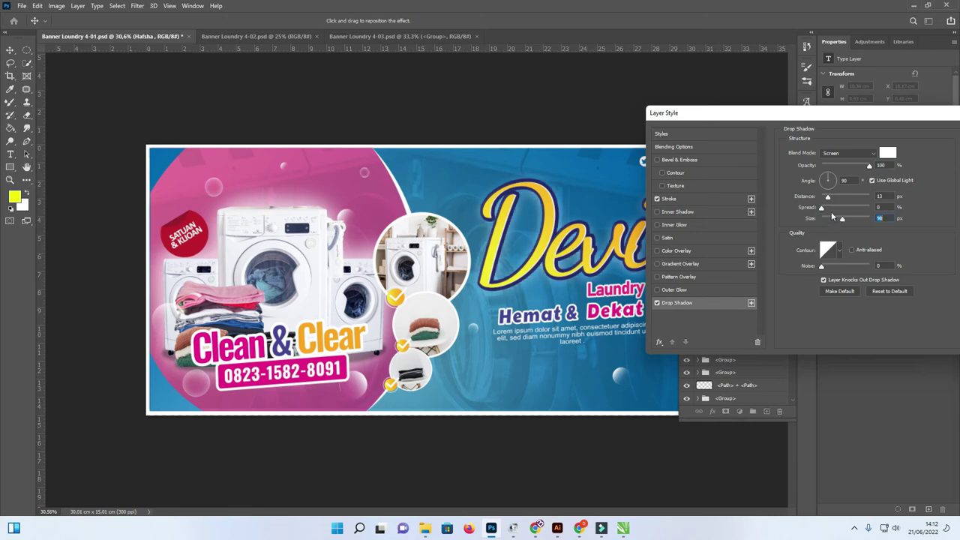
mouse_move(834, 207)
left_mouse_down()
mouse_move(851, 219)
mouse_move(844, 205)
left_mouse_up()
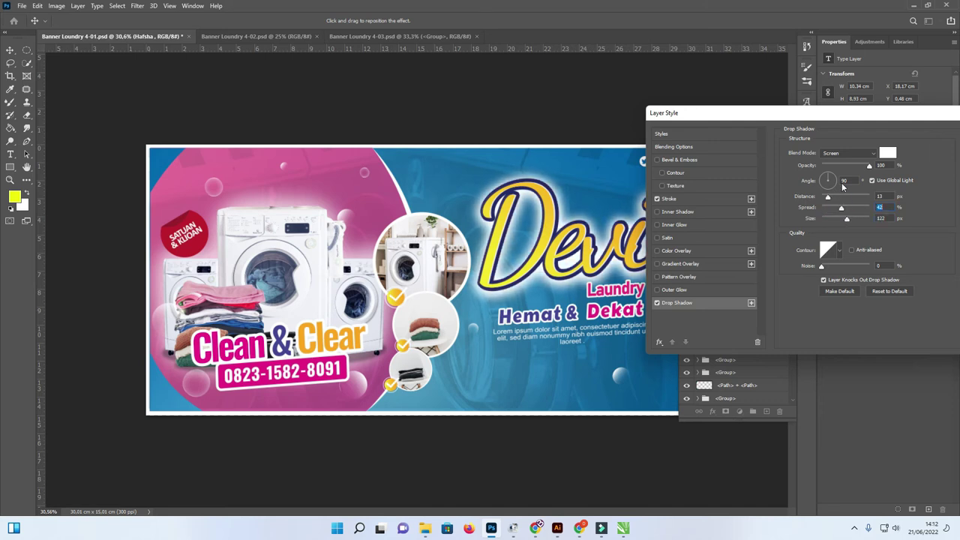
left_click_drag(869, 165, 837, 166)
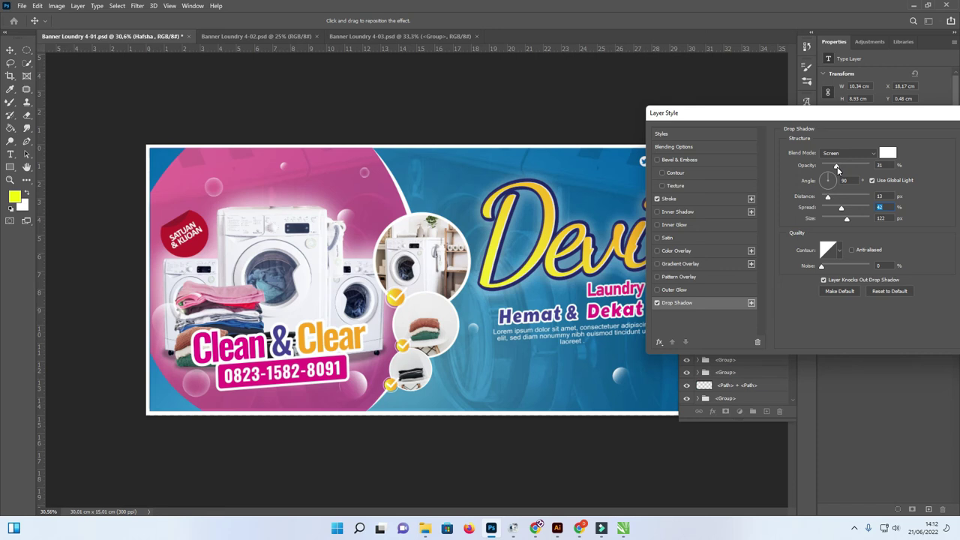
left_click_drag(839, 173, 840, 166)
left_click_drag(792, 117, 600, 117)
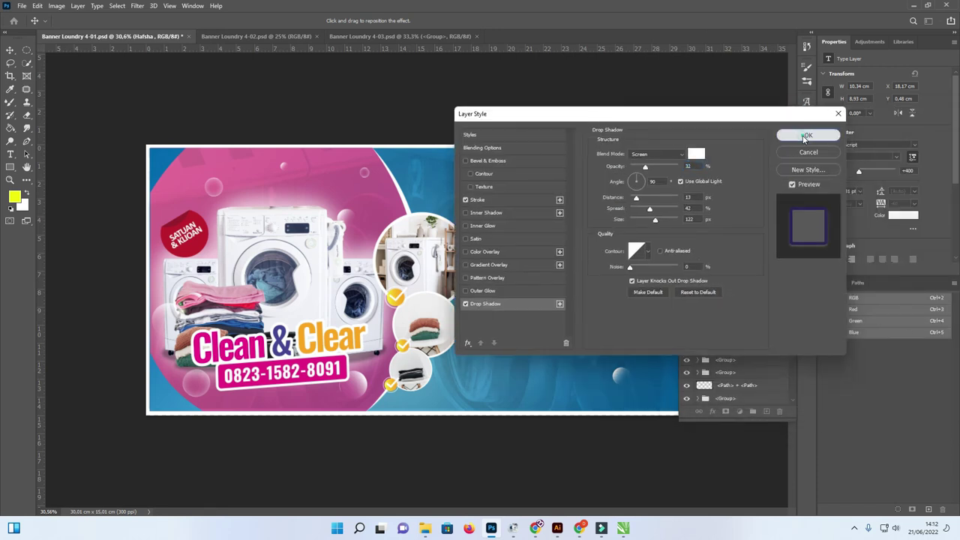
left_click(806, 136)
left_click(780, 118)
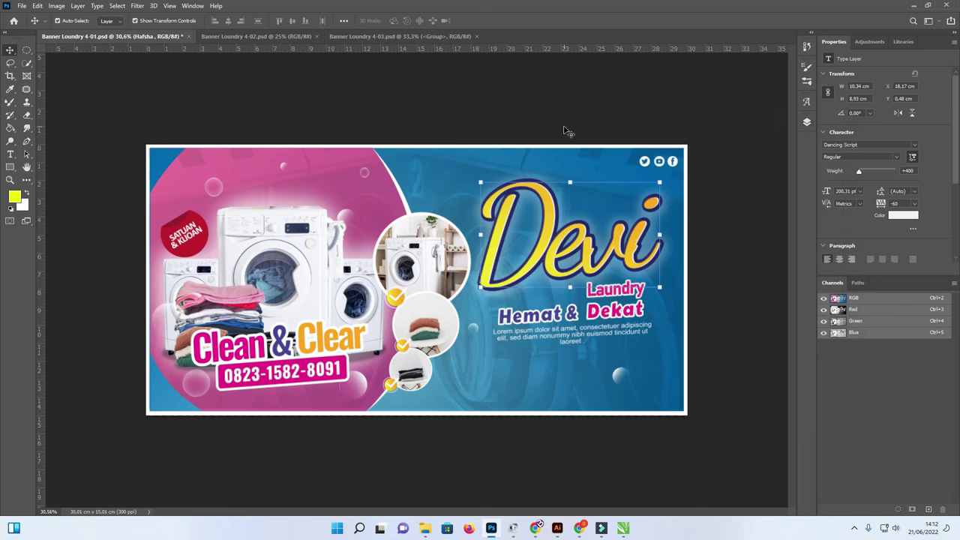
Step: Switch to CorelDRAW X7 and zoom out to see all the banners
left_click(623, 529)
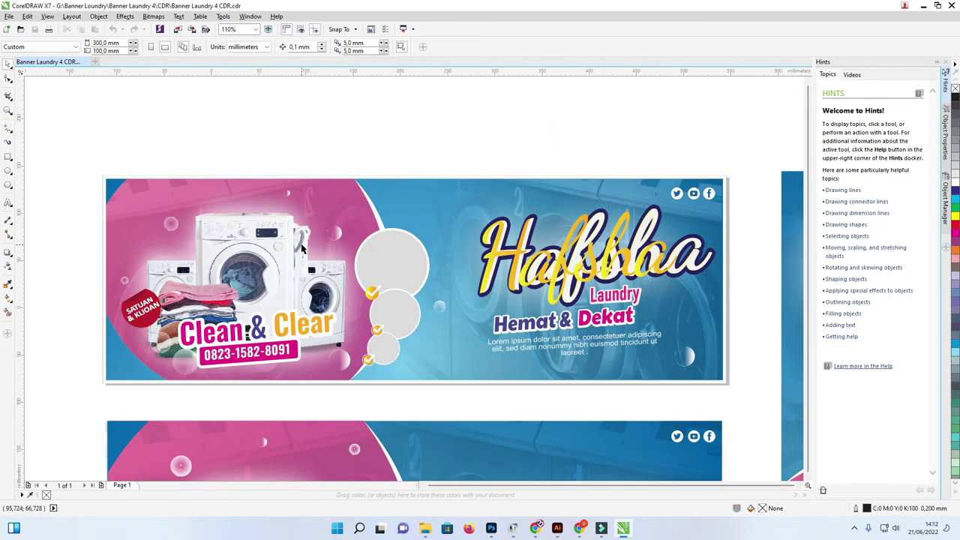
scroll(492, 300, "down", 3)
left_click(436, 259)
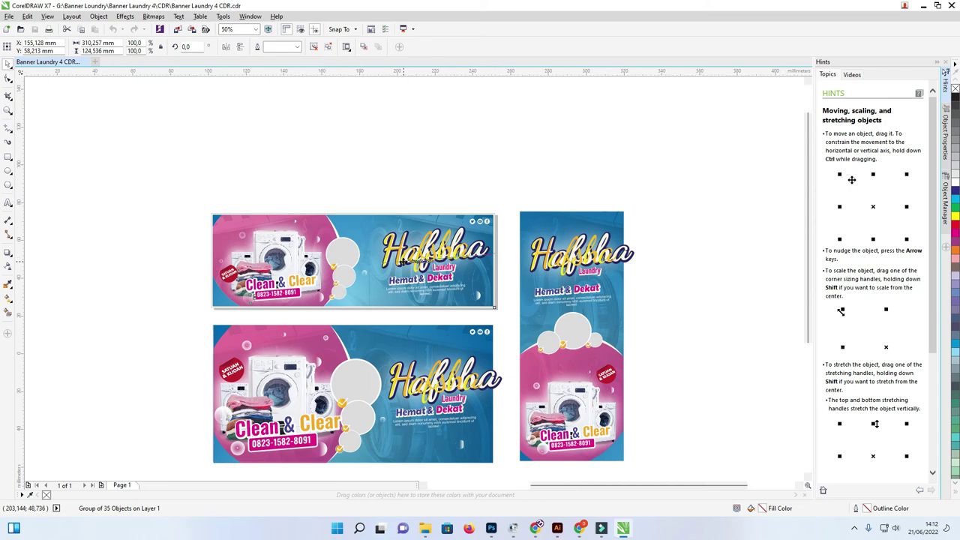
scroll(402, 262, "up", 2)
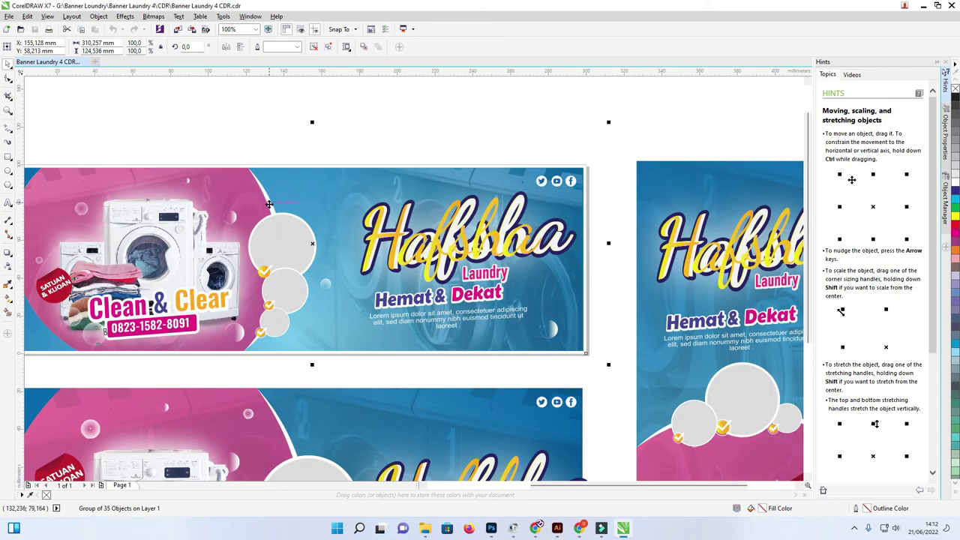
left_click_drag(306, 253, 315, 239)
left_click(658, 197)
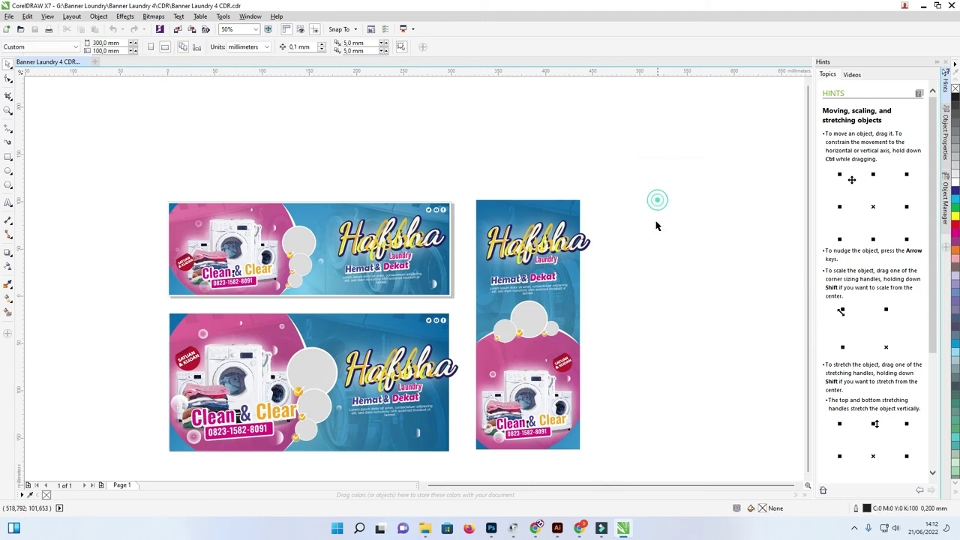
Step: Place the lower horizontal banner right of the vertical banner, then zoom onto the top banner
left_click_drag(642, 459, 461, 189)
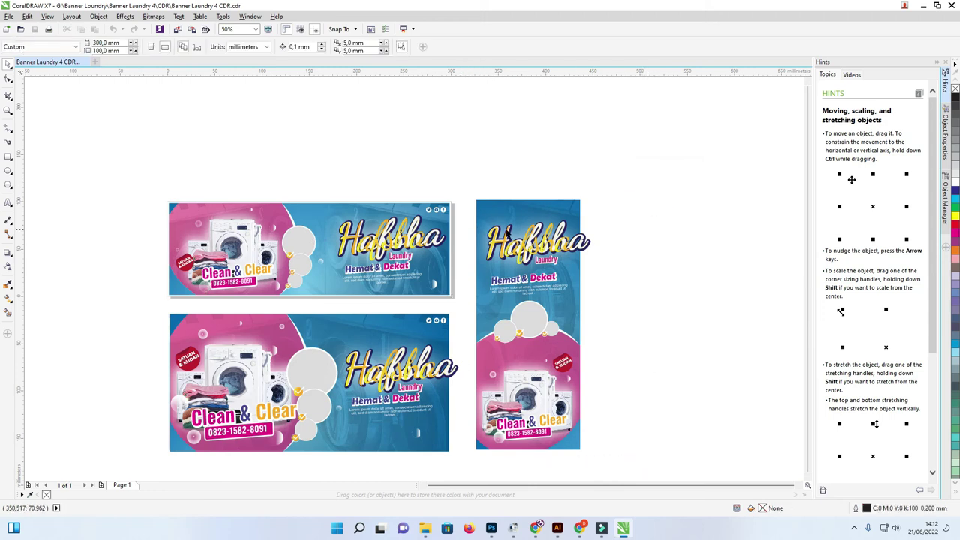
left_click(508, 234)
left_click_drag(805, 453, 637, 260)
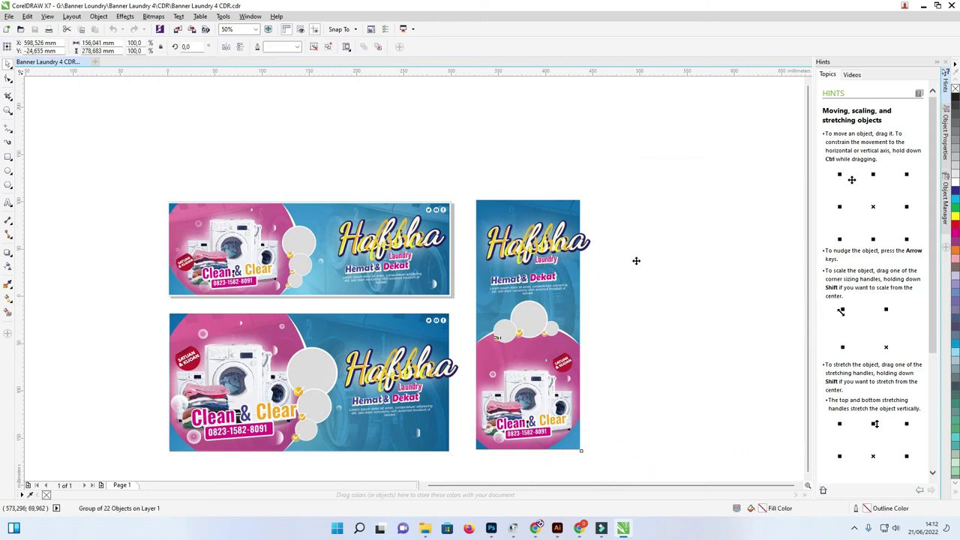
key("Escape")
scroll(516, 285, "down", 1)
mouse_move(522, 415)
left_mouse_down()
mouse_move(338, 328)
mouse_move(328, 296)
left_mouse_up()
left_click(441, 329)
left_click_drag(420, 318, 738, 318)
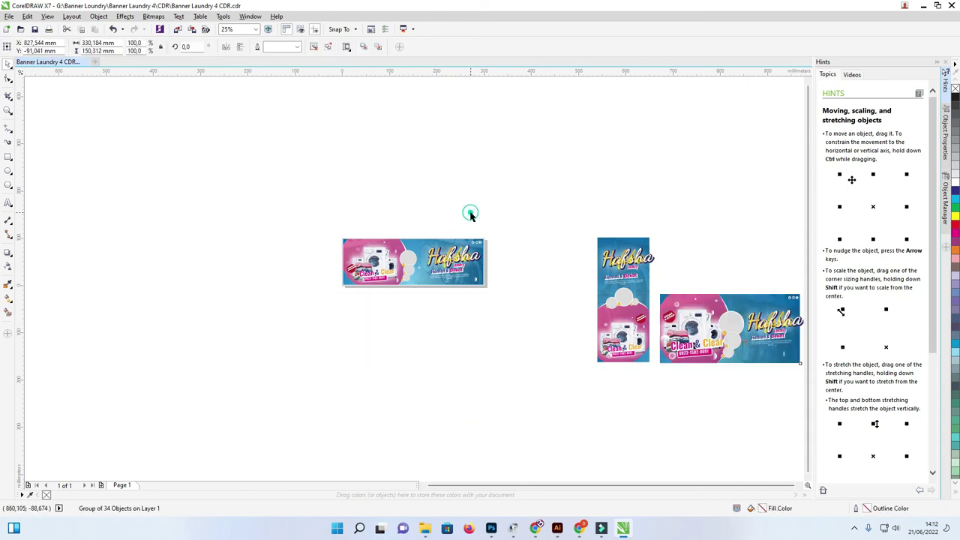
key("z")
left_click_drag(290, 208, 530, 307)
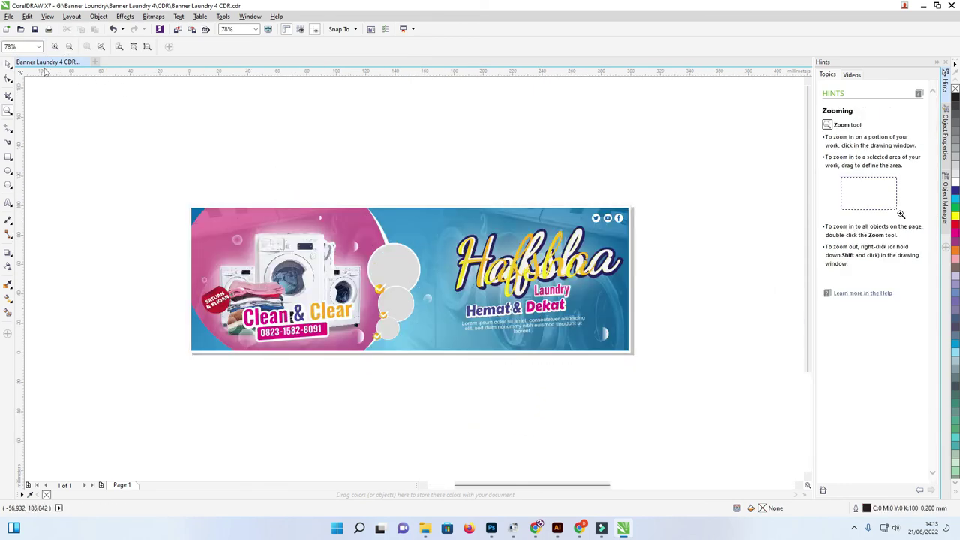
Step: Zoom closer on the Hafsha title and ungroup the top banner
left_click(517, 266)
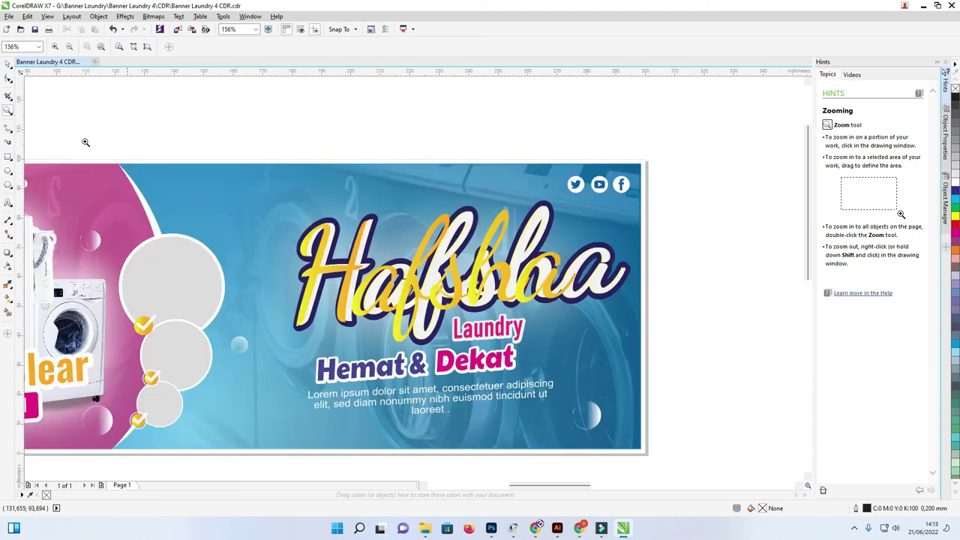
left_click(7, 63)
left_click(425, 291)
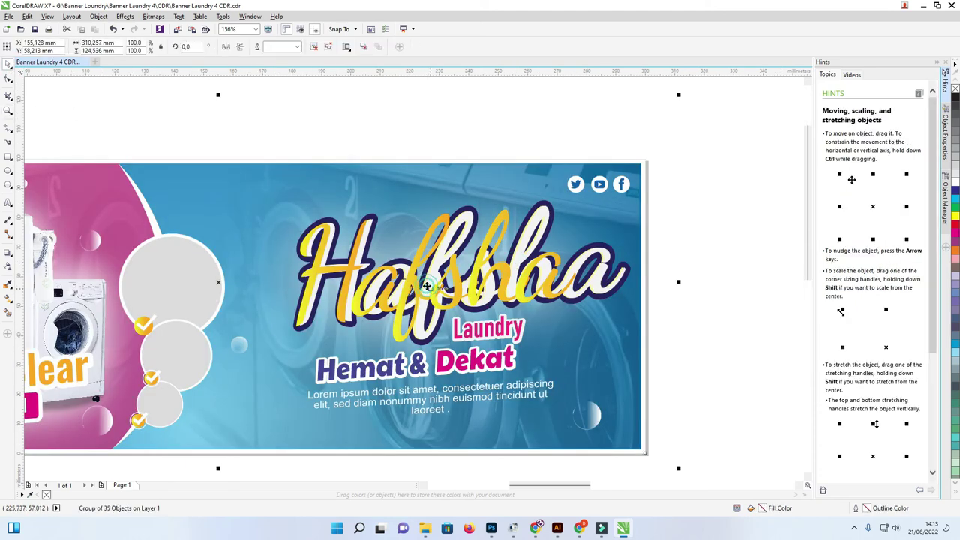
left_click(463, 288)
right_click(459, 298)
left_click(490, 96)
scroll(731, 241, "down", 2)
Step: Select the yellow Hafsha lettering pieces and move them above the banner
left_click(726, 238)
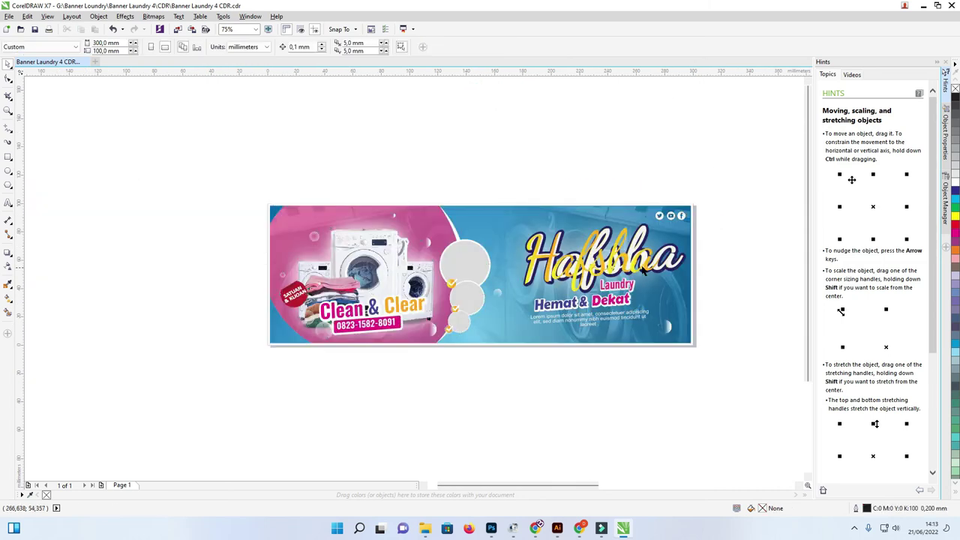
left_click(643, 270)
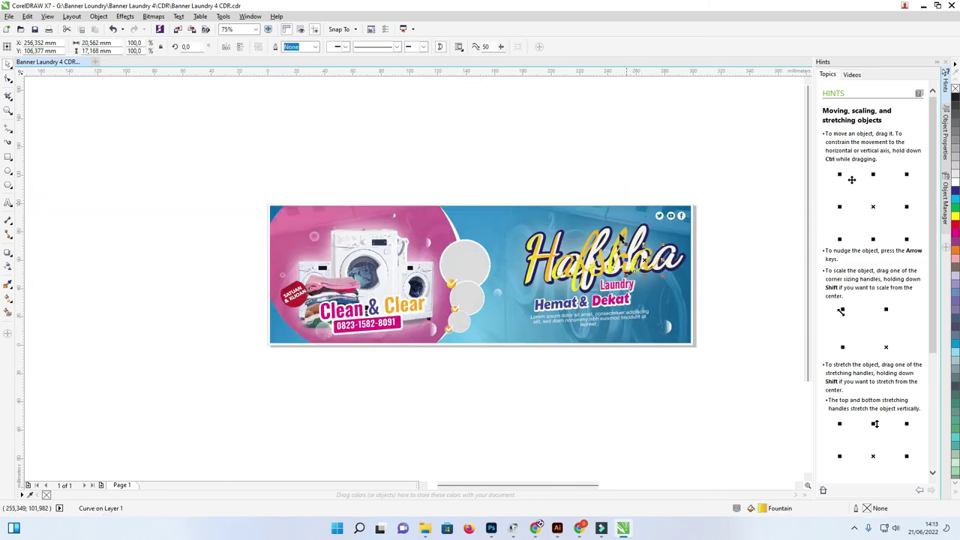
left_click(612, 263, "shift")
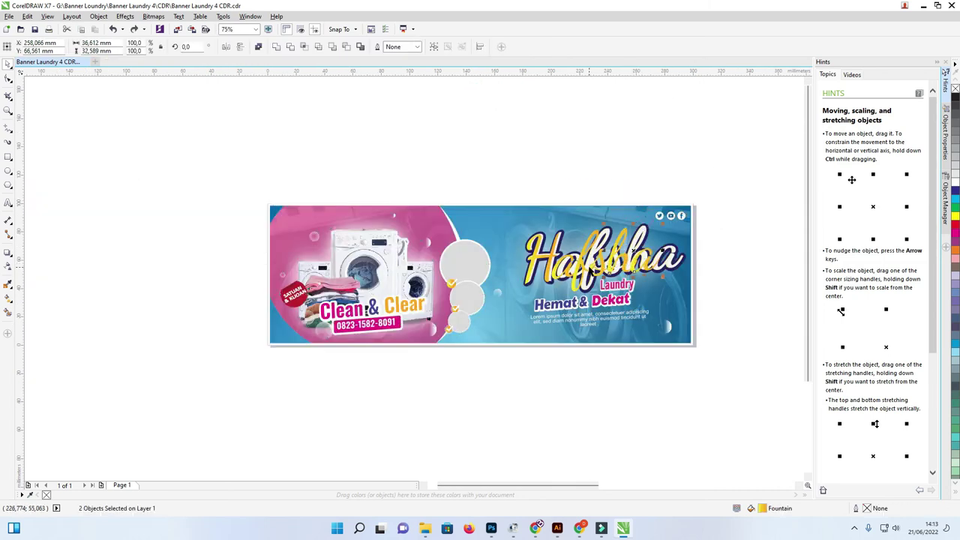
left_click(589, 269, "shift")
left_click(540, 275, "shift")
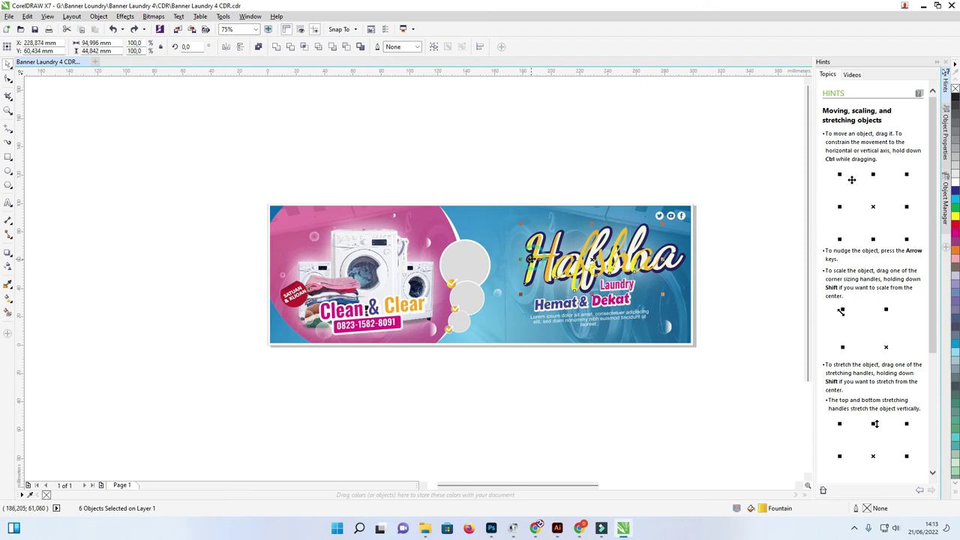
left_click_drag(538, 259, 456, 157)
left_click(612, 131)
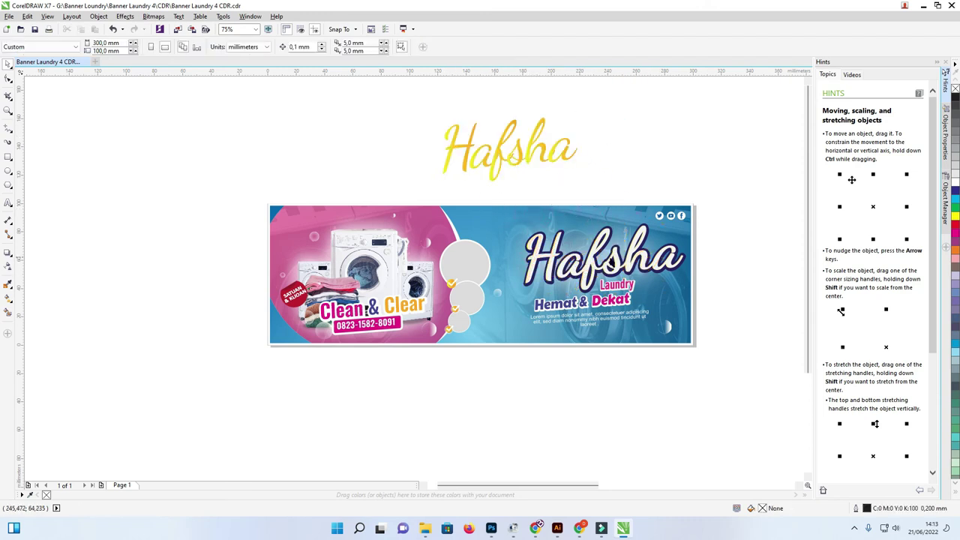
Step: Retype the navy, white and yellow Hafsha script texts as 'Rian'
left_click_drag(612, 263, 495, 263)
left_click(652, 271)
double_click(651, 271)
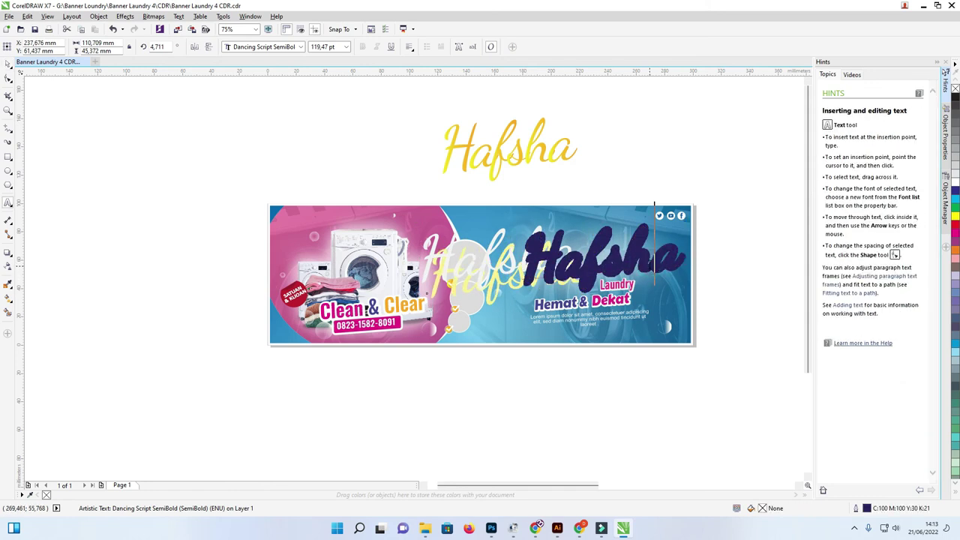
key("ctrl+a")
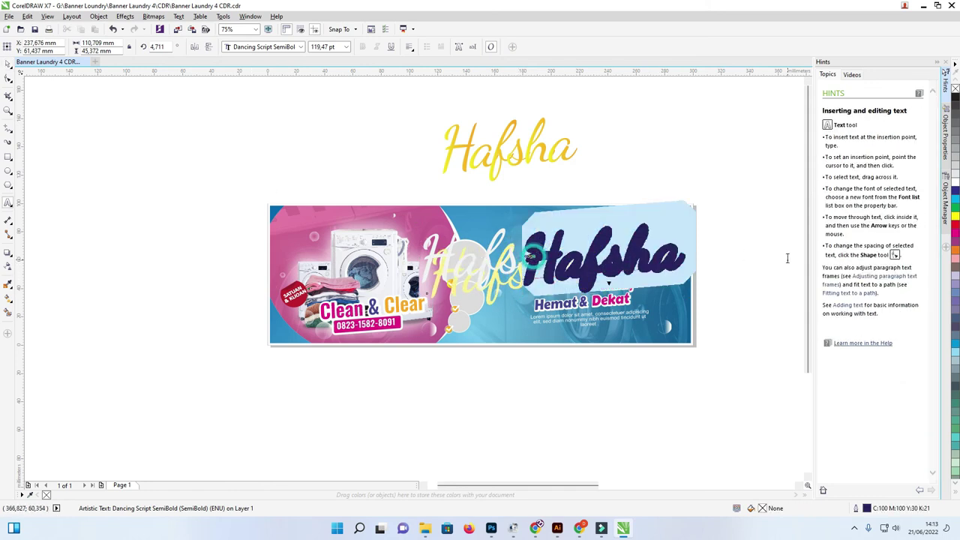
type("Rian")
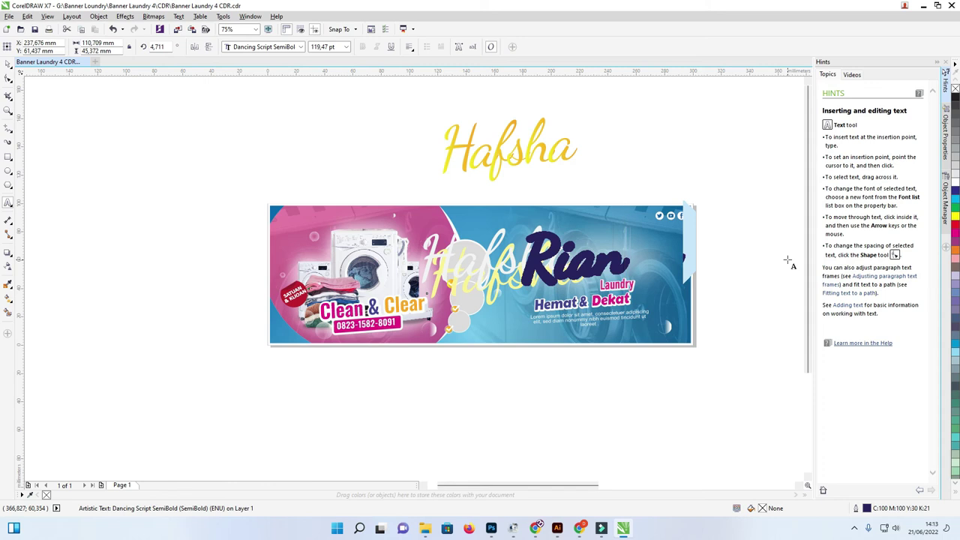
left_click(455, 259)
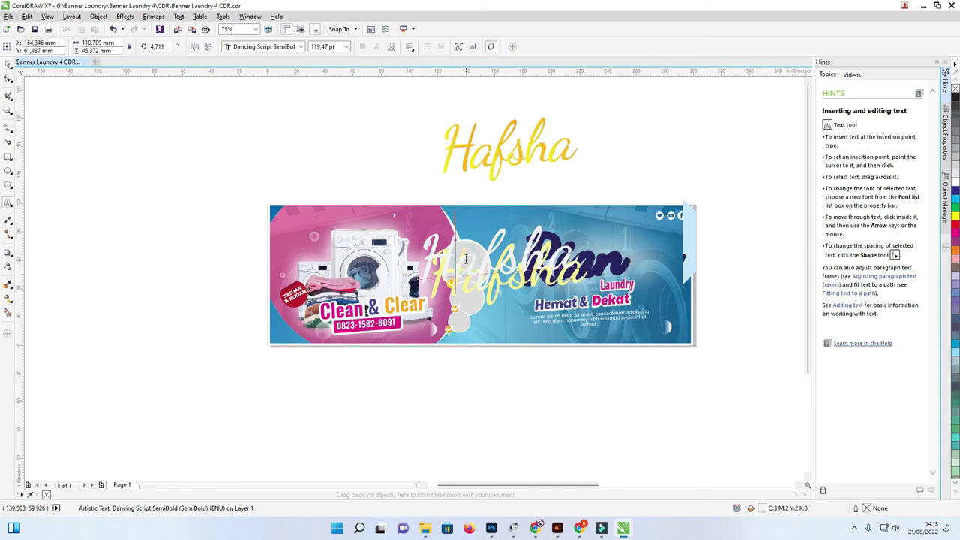
key("ctrl+a")
type("Rian")
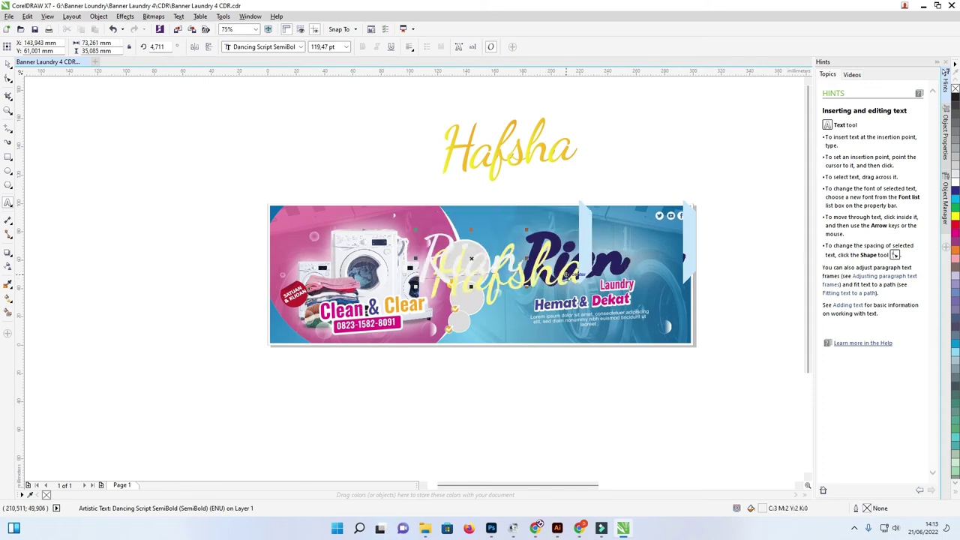
left_click(568, 279)
key("ctrl+a")
type("Rian")
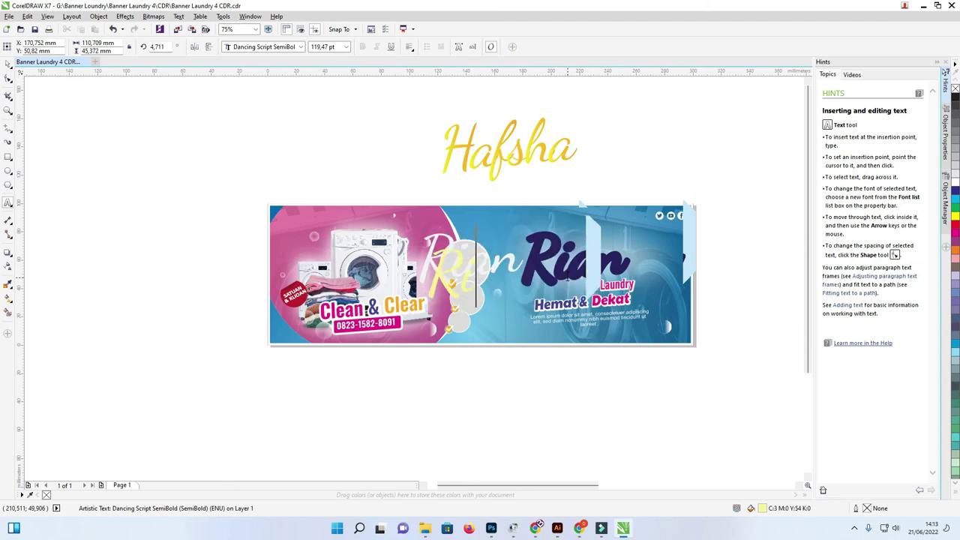
key("Escape")
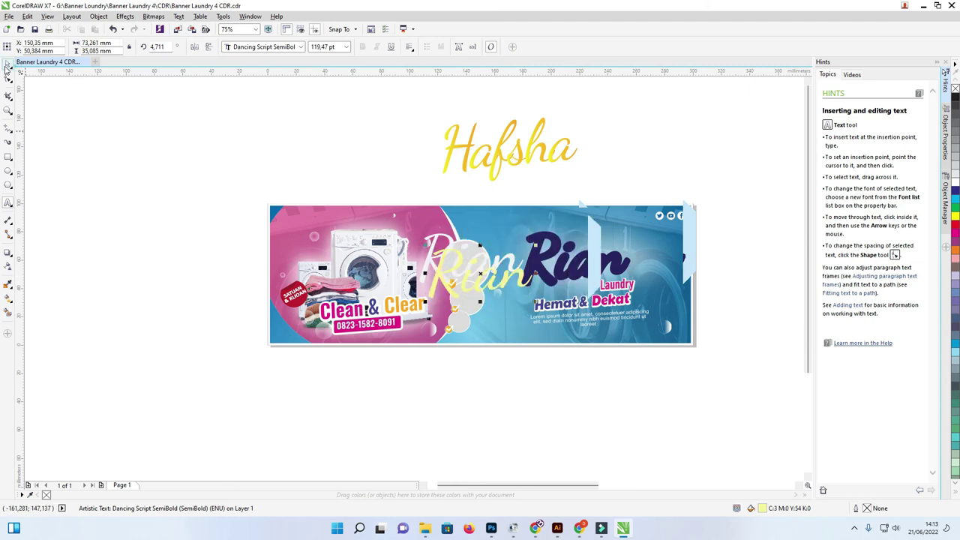
Step: Stack the white and yellow Rian copies on top of the navy Rian
left_click(203, 105)
left_click(521, 267)
scroll(521, 268, "up", 2)
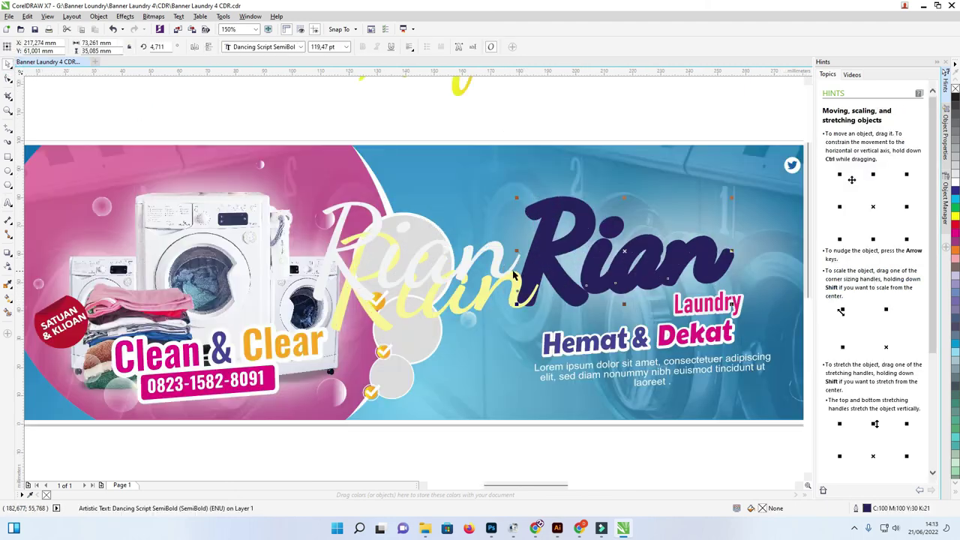
left_click_drag(342, 259, 491, 264)
left_click_drag(663, 263, 707, 264)
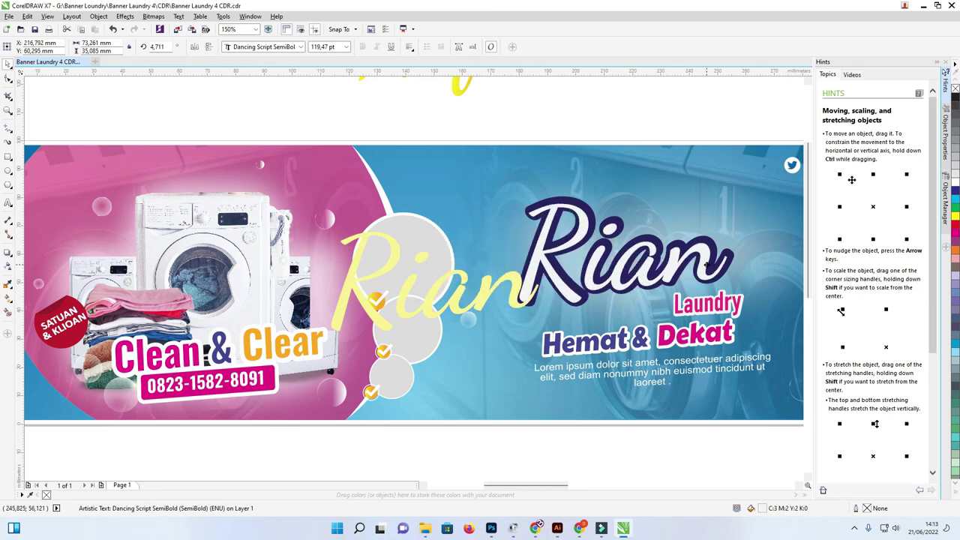
left_click_drag(486, 297, 677, 265)
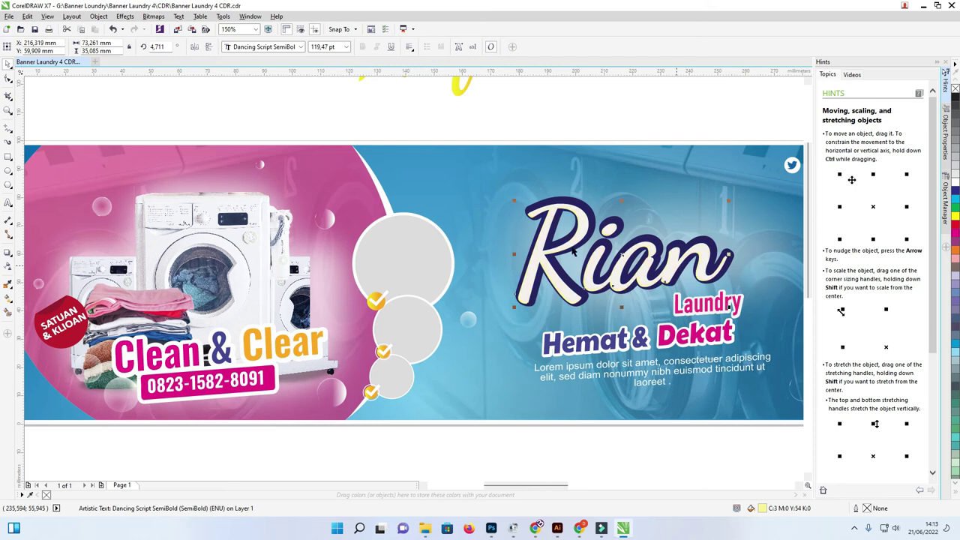
scroll(574, 253, "down", 2)
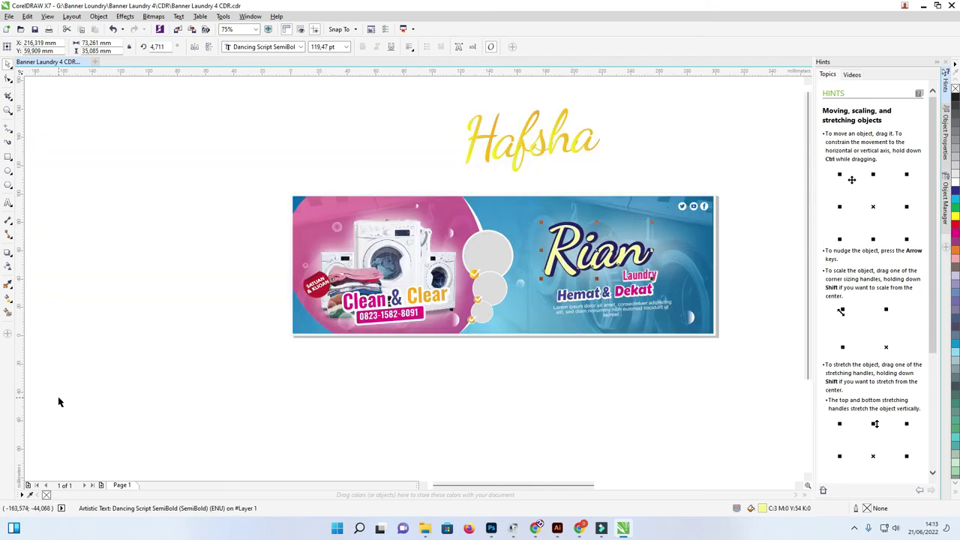
Step: Copy Hafsha's yellow gradient fill onto the Rian title
left_click(9, 298)
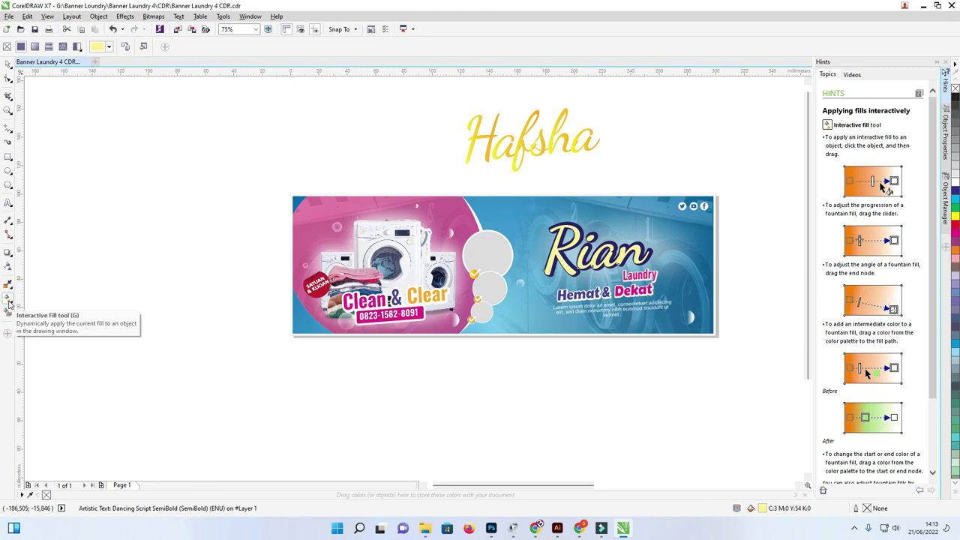
left_click(127, 50)
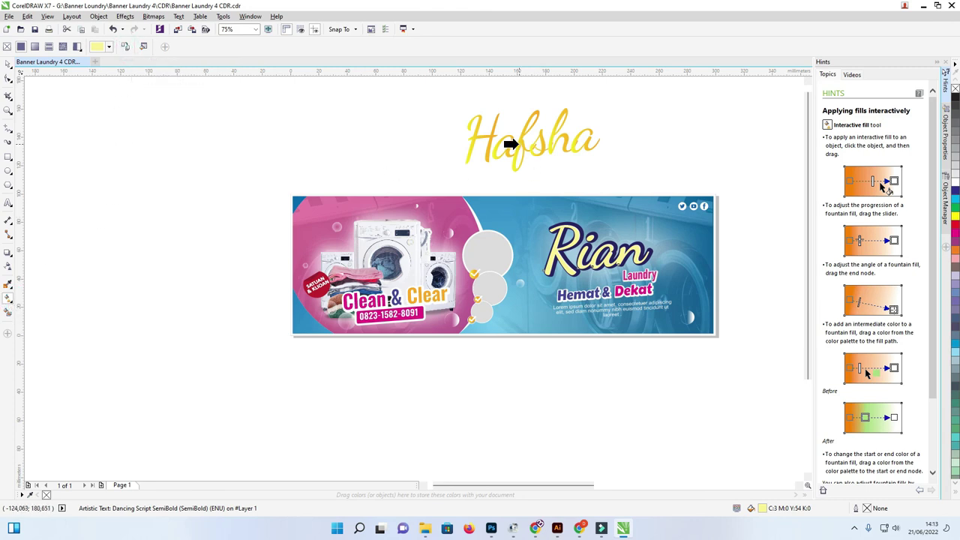
left_click(510, 143)
scroll(663, 244, "up", 2)
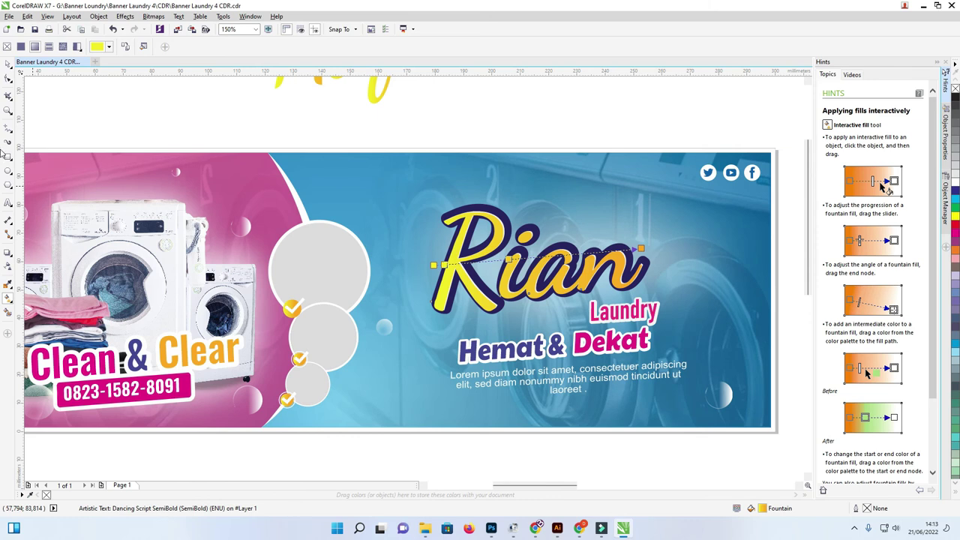
Step: Select the layered Rian title, shift it right and slightly up, and enlarge it
left_click(7, 64)
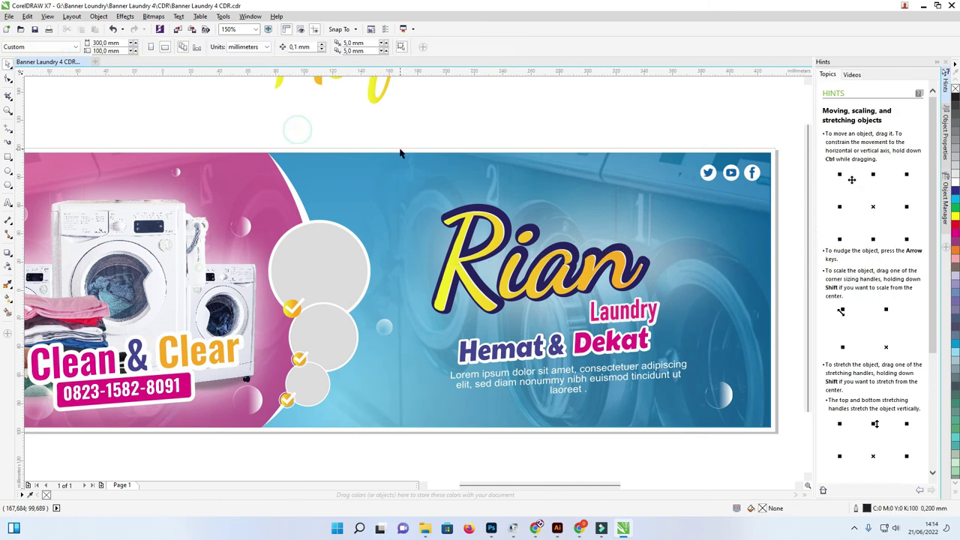
scroll(398, 150, "down", 2)
left_click_drag(400, 145, 546, 218)
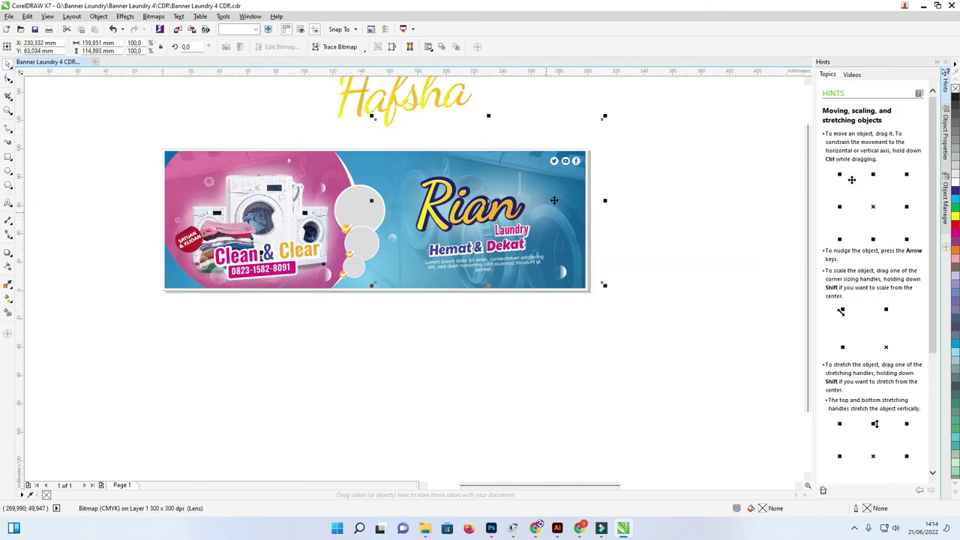
left_click(673, 171)
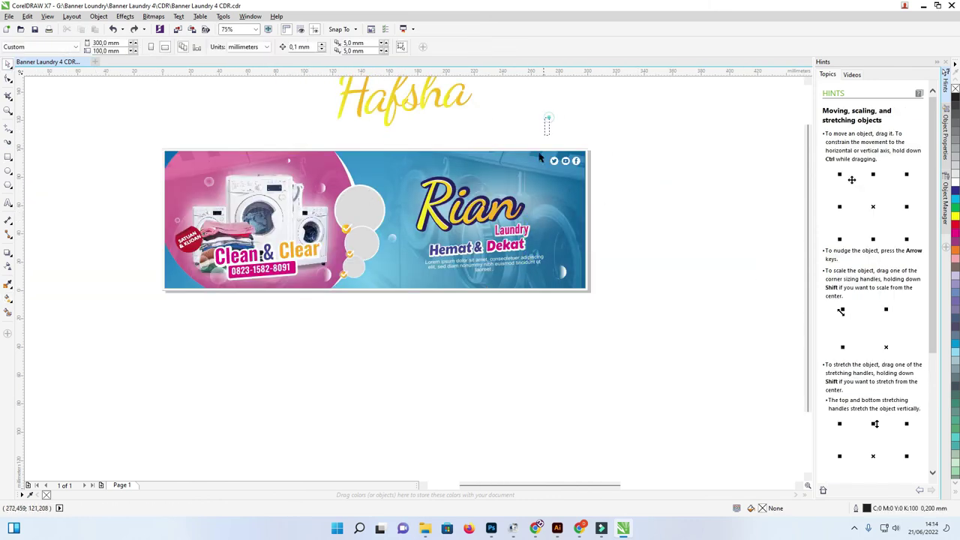
left_click_drag(540, 158, 400, 150)
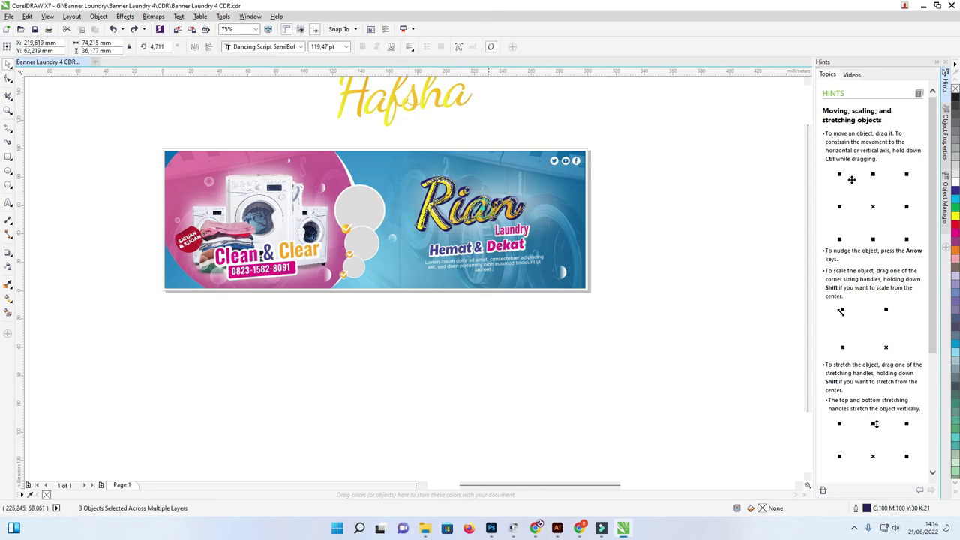
left_click_drag(444, 214, 491, 203)
left_click_drag(439, 170, 413, 157)
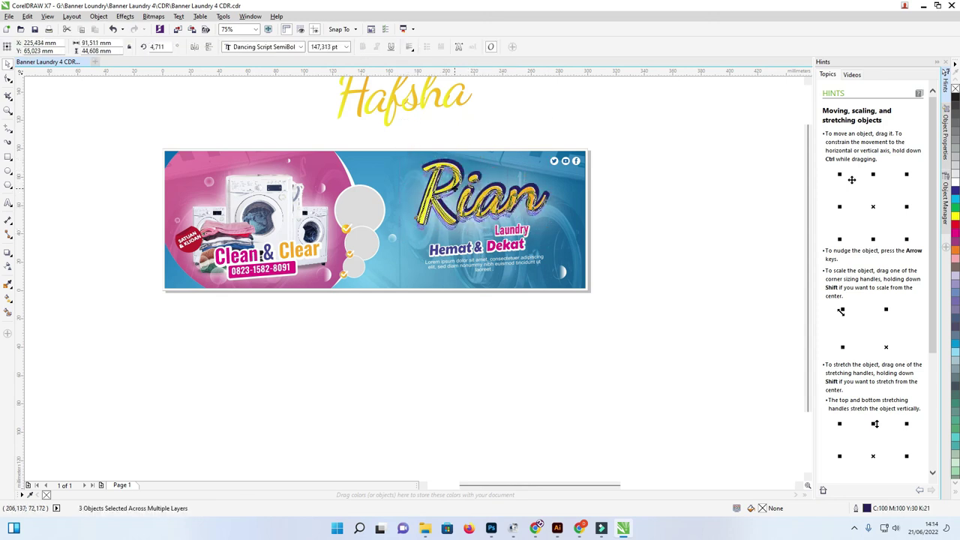
left_click(362, 206)
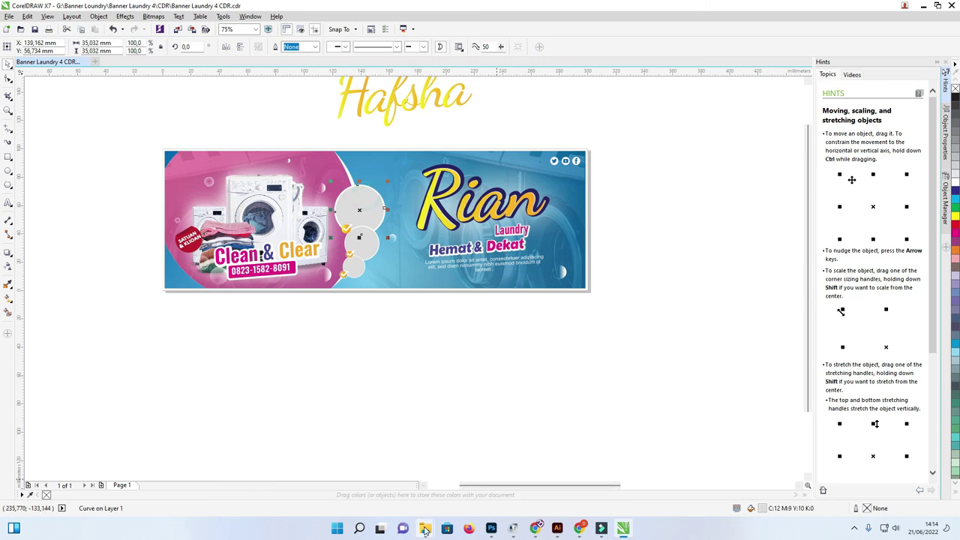
Step: Bring the laundry-room photo from the Banner Loundry folder into the drawing
left_click(405, 476)
left_click_drag(657, 102, 673, 261)
key("alt+Tab")
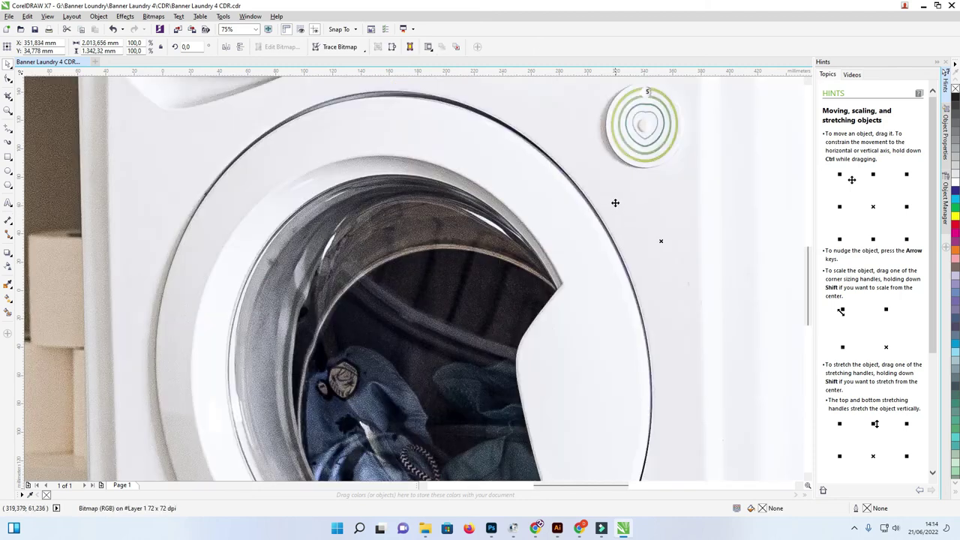
right_click(616, 201)
scroll(629, 207, "down", 2)
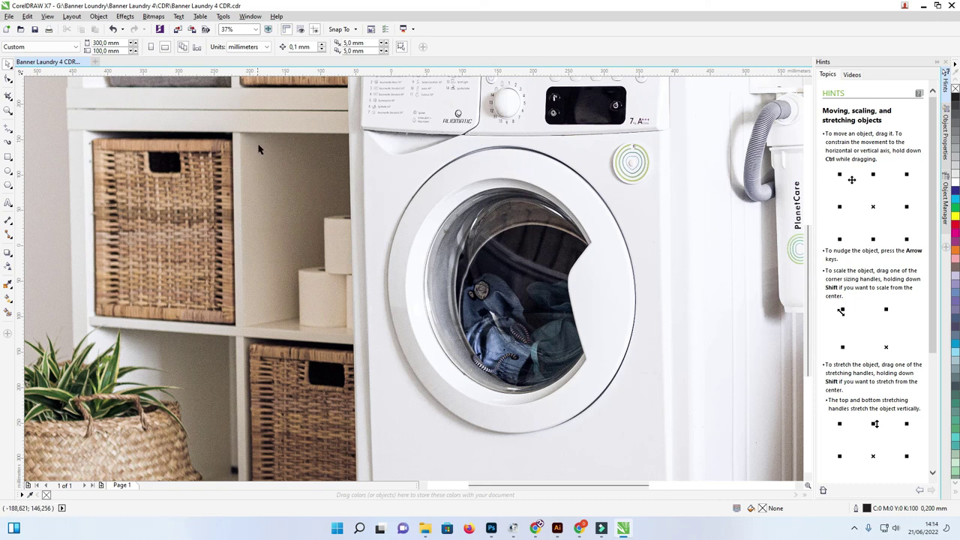
scroll(271, 163, "down", 5)
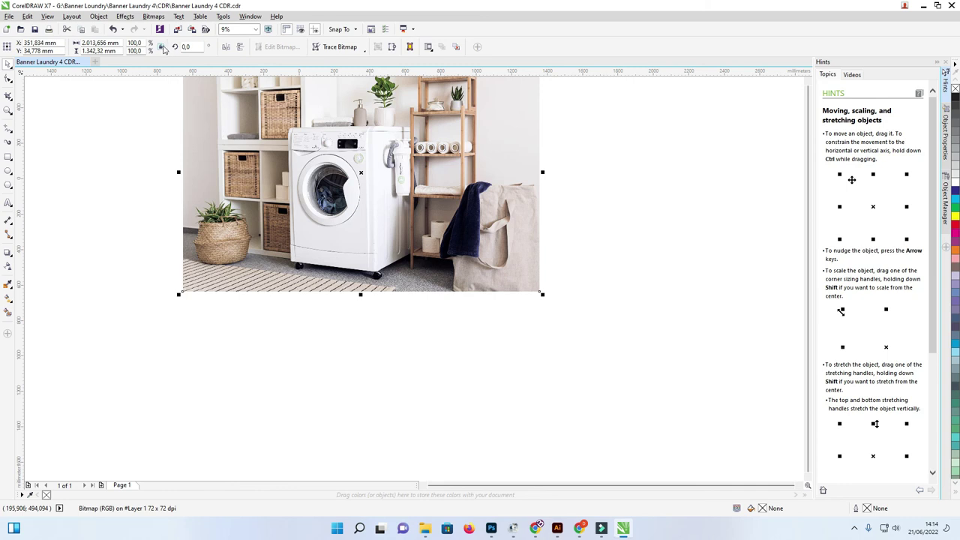
Step: Scale the photo proportionally to 10%, about 201 × 134 mm
left_click(161, 47)
type("10")
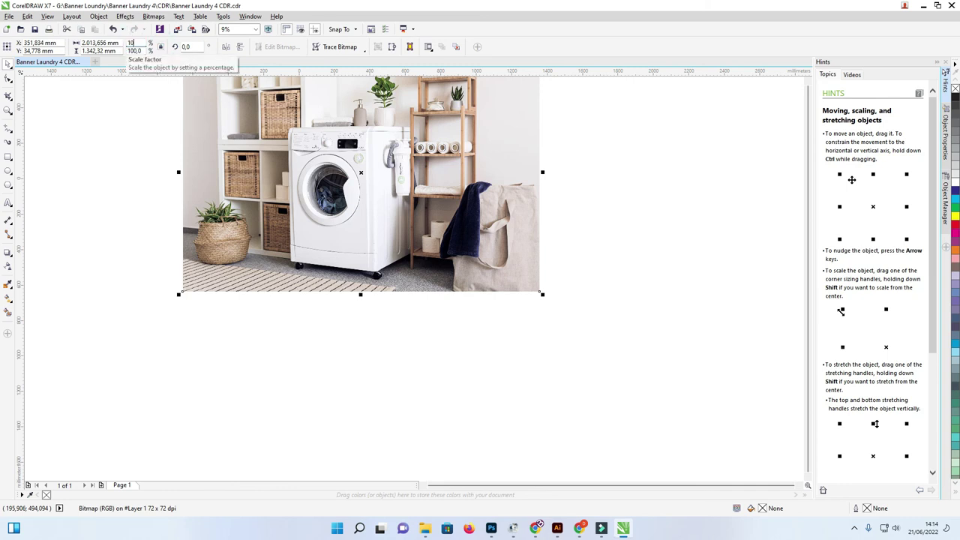
key("Return")
Step: PowerClip the laundry-room photo inside the banner's top grey circle
scroll(350, 161, "up", 2)
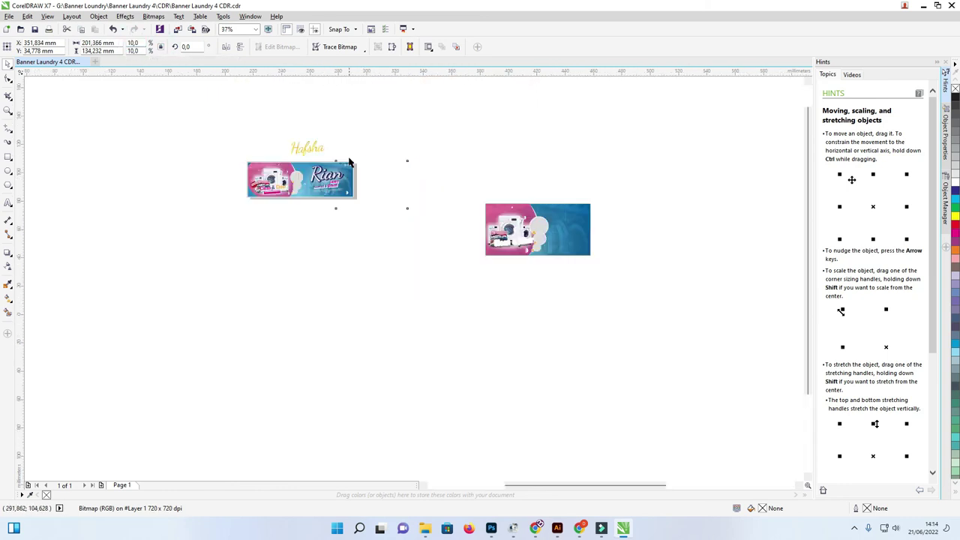
scroll(399, 197, "up", 3)
scroll(399, 196, "down", 2)
right_click(422, 211)
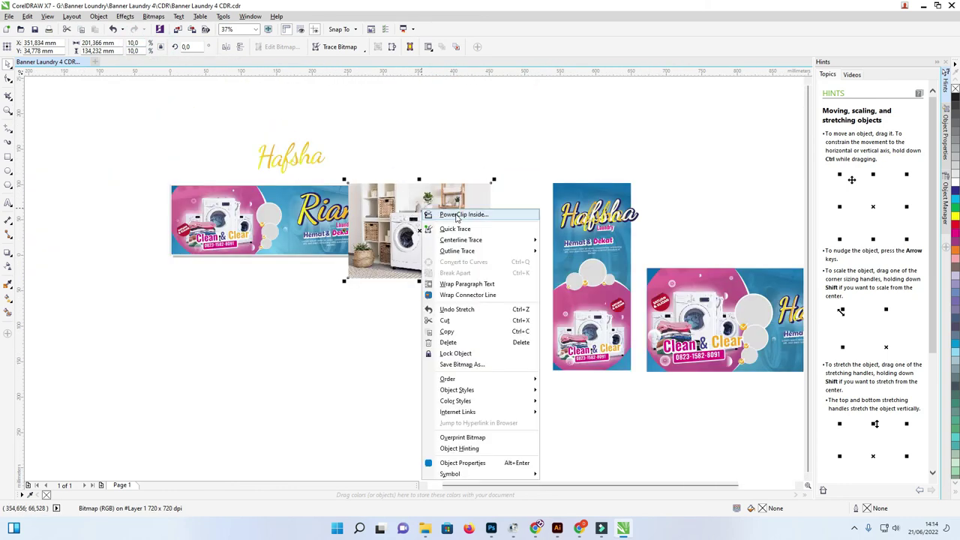
left_click(459, 215)
left_click(268, 213)
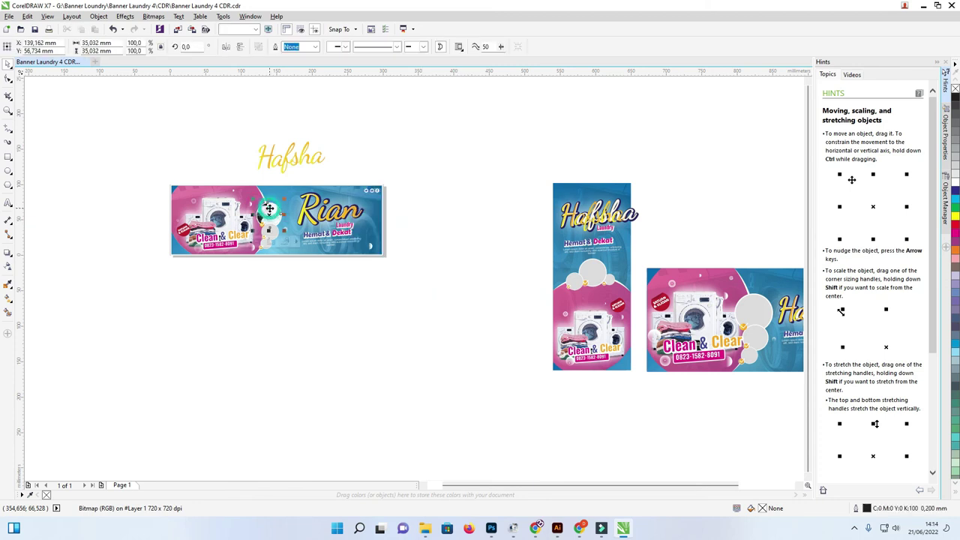
Step: Set the clipped photo's contents to Fill Frame Proportionally
right_click(268, 214)
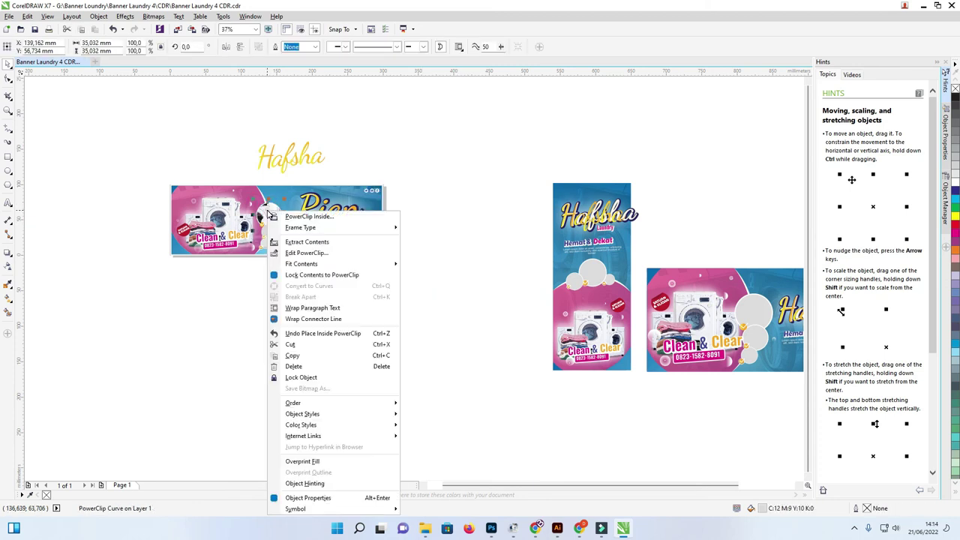
mouse_move(302, 264)
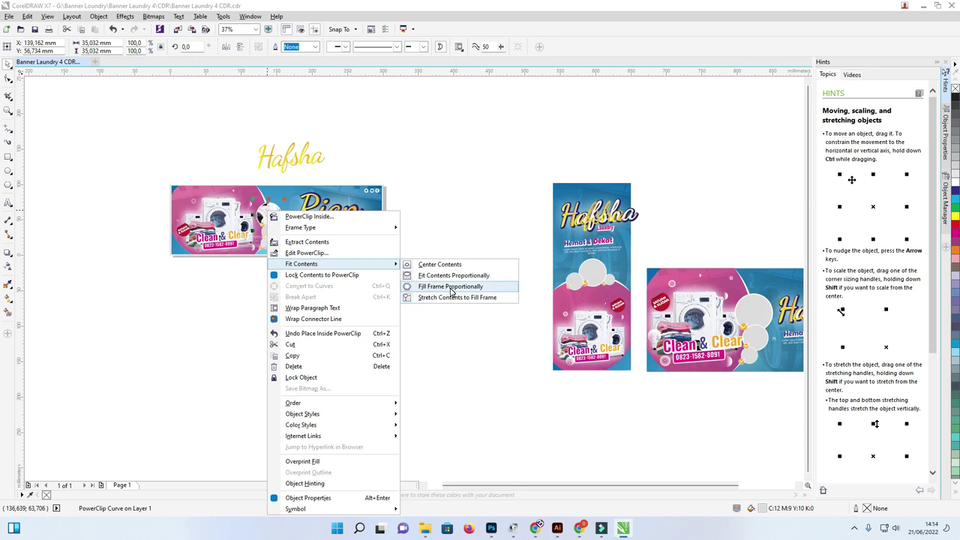
left_click(451, 291)
left_click(365, 142)
scroll(262, 216, "up", 2)
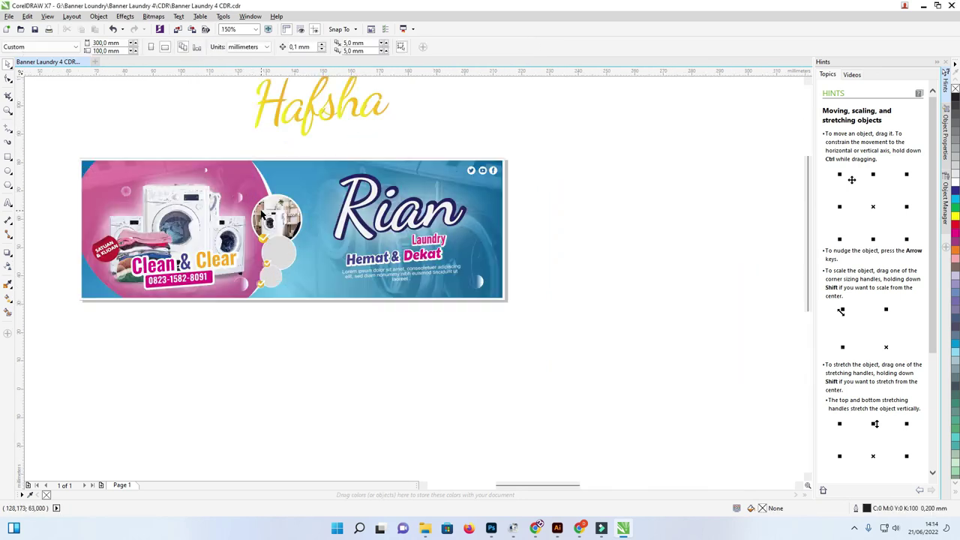
scroll(262, 215, "up", 2)
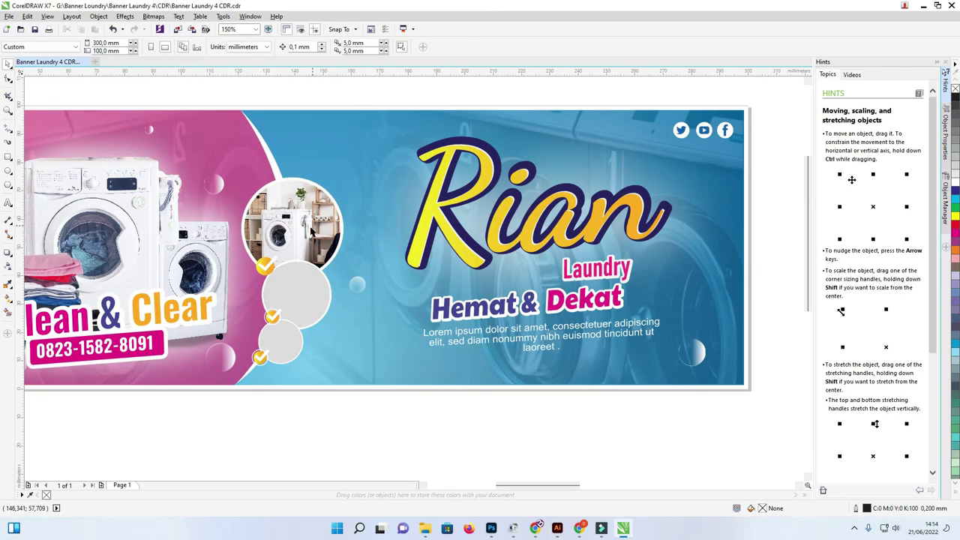
scroll(297, 235, "down", 2)
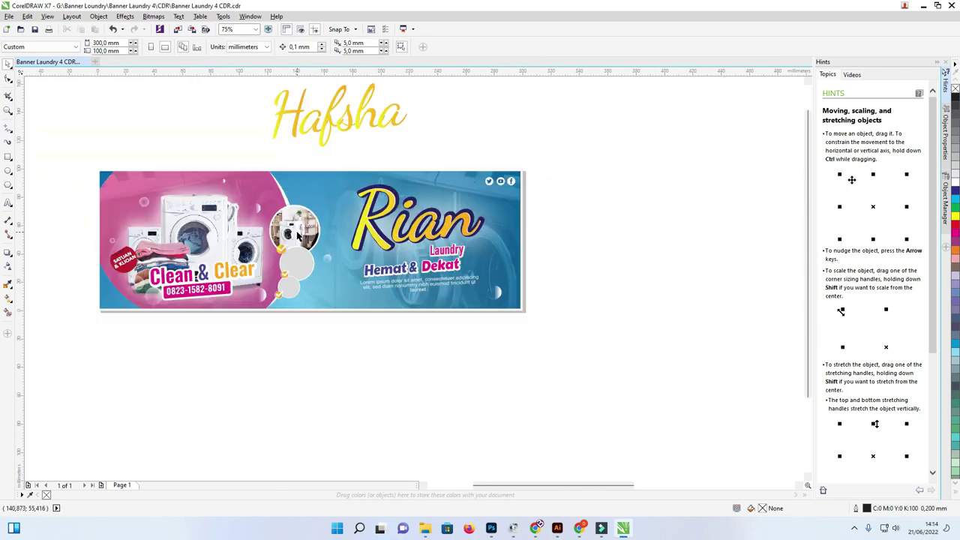
Step: Zoom in and marquee-select the Lorem ipsum paragraph under Hemat & Dekat
left_click(451, 291)
scroll(451, 290, "up", 2)
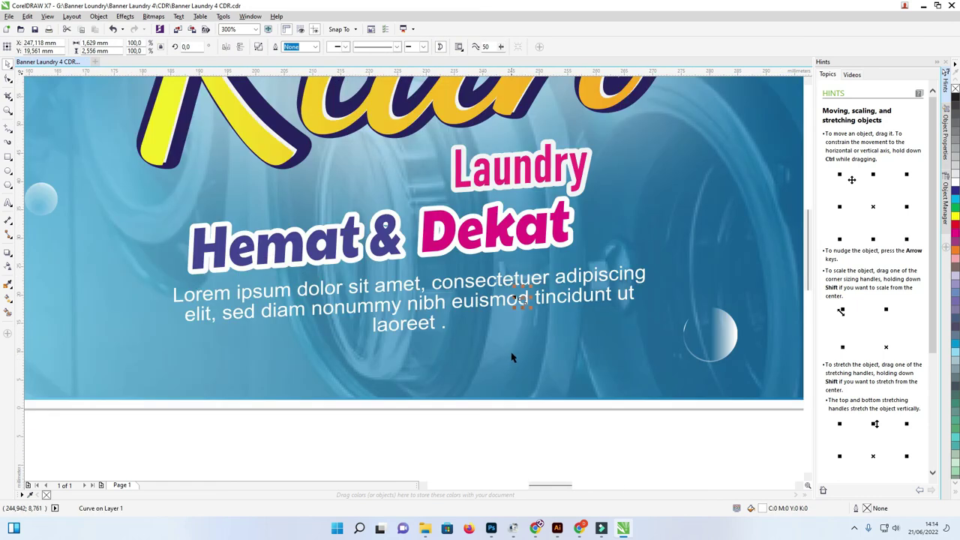
left_click_drag(601, 402, 283, 299)
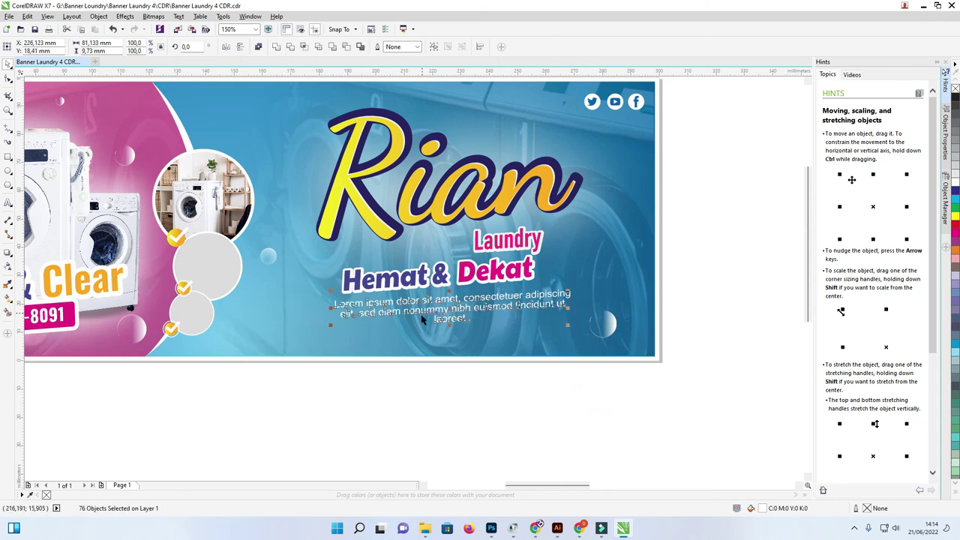